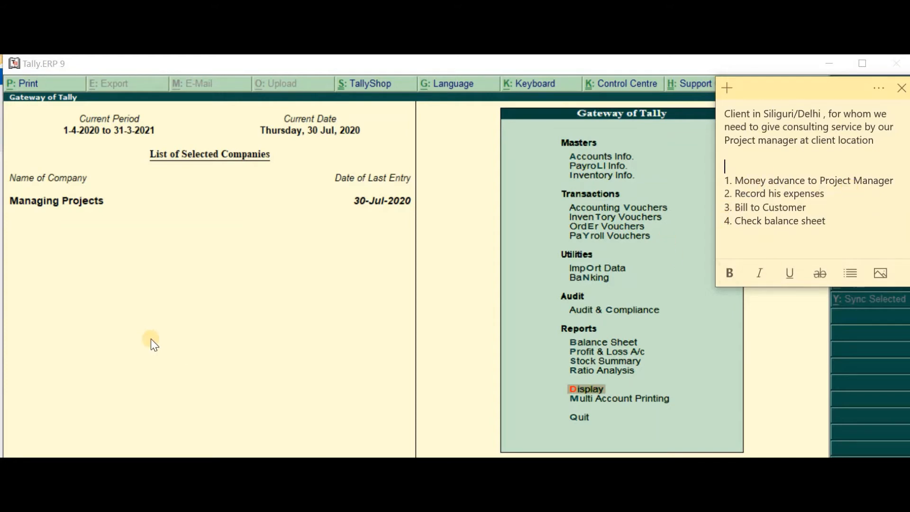
Open the Day Book and set its period from 1-7-2020 to 3-7-2020
{"action": "left_click", "coordinate": [235, 315]}
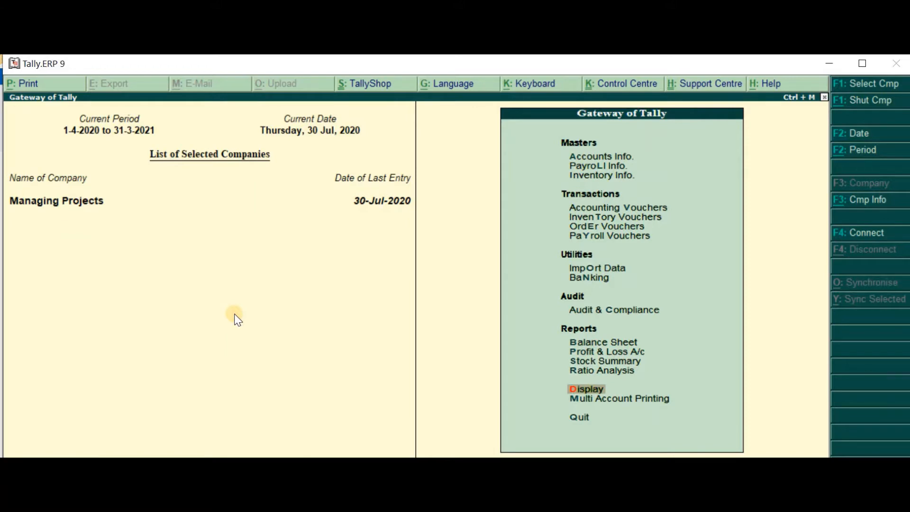
{"action": "key", "text": "Return"}
{"action": "key", "text": "a"}
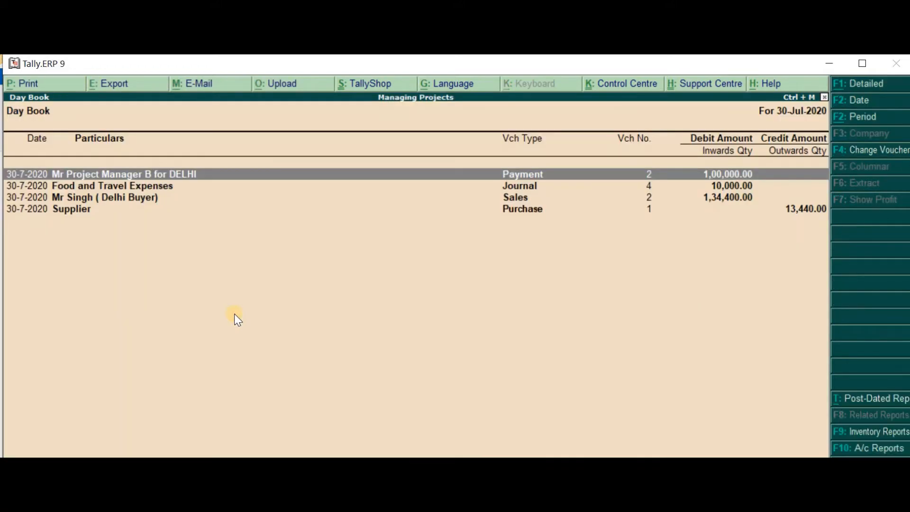
{"action": "key", "text": "F2"}
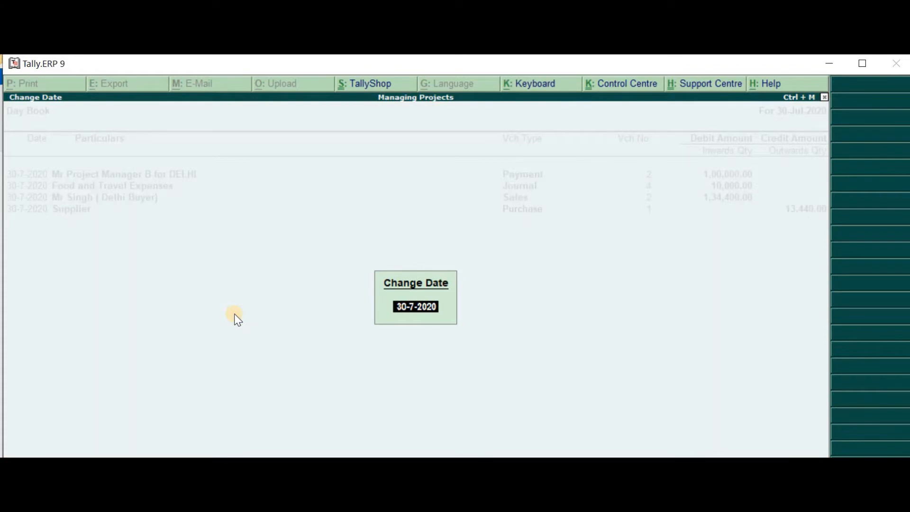
{"action": "key", "text": "Return"}
{"action": "key", "text": "alt+F2"}
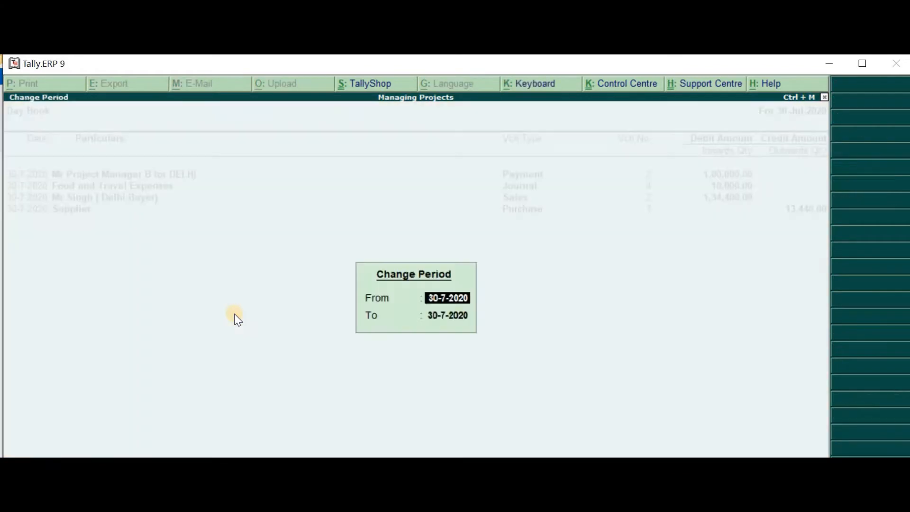
{"action": "type", "text": "1 7"}
{"action": "key", "text": "Return"}
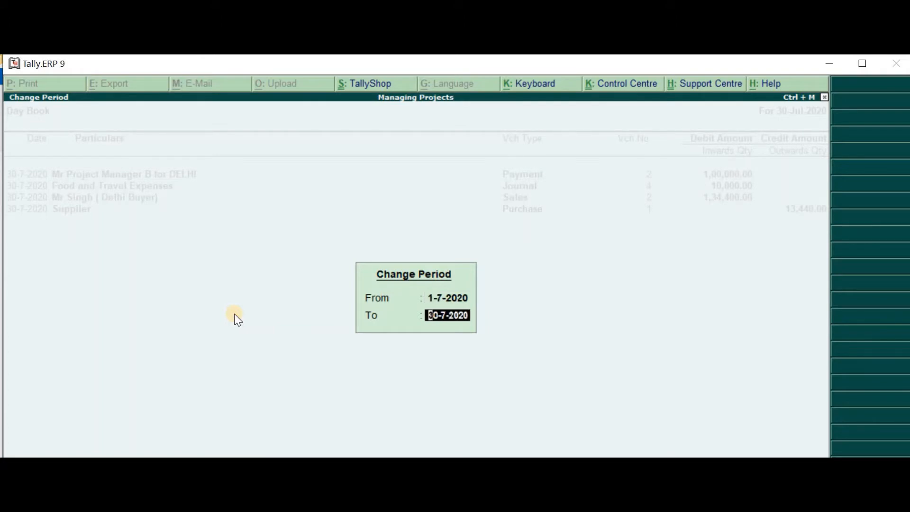
{"action": "type", "text": "3 7"}
{"action": "key", "text": "Return"}
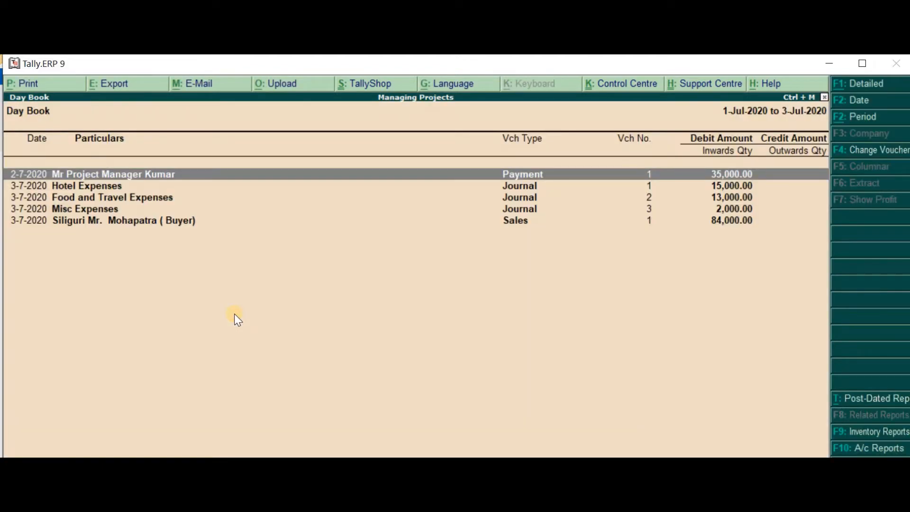
Open the 2-7-2020 payment voucher for the project manager's advance from the Day Book
{"action": "key", "text": "Down"}
{"action": "key", "text": "Down"}
{"action": "key", "text": "Down"}
{"action": "key", "text": "Down"}
{"action": "key", "text": "Up"}
{"action": "key", "text": "Up"}
{"action": "key", "text": "Up"}
{"action": "key", "text": "Up"}
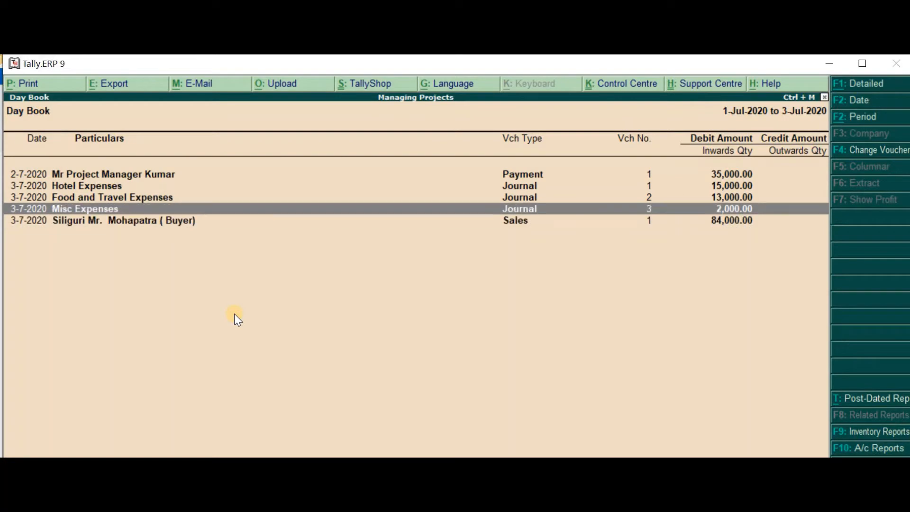
{"action": "key", "text": "Return"}
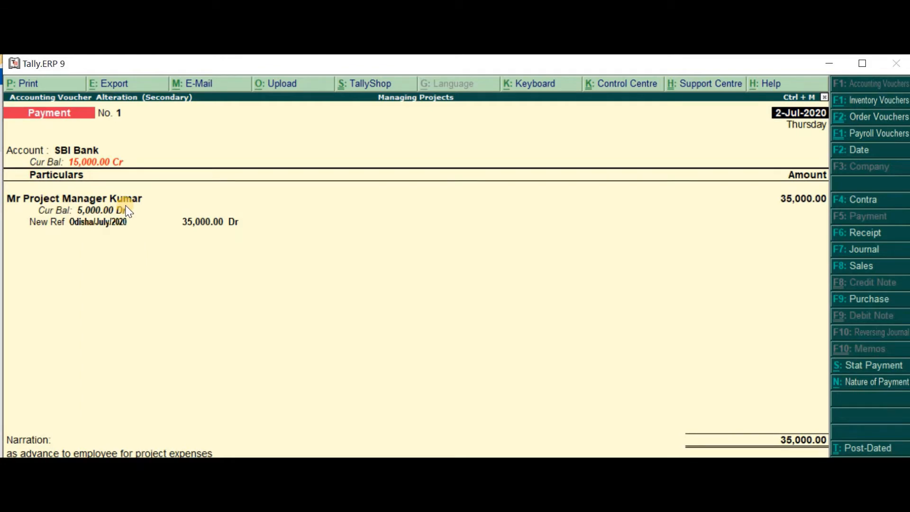
Check the advance's bill reference and the bill-by-bill setting in the project manager's ledger, and return to the payment voucher
{"action": "left_click", "coordinate": [99, 222]}
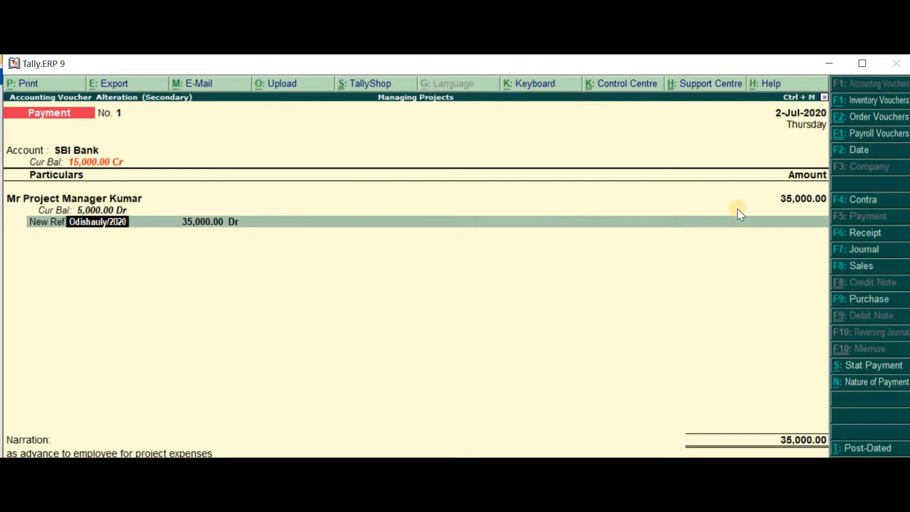
{"action": "key", "text": "Home"}
{"action": "key", "text": "Return"}
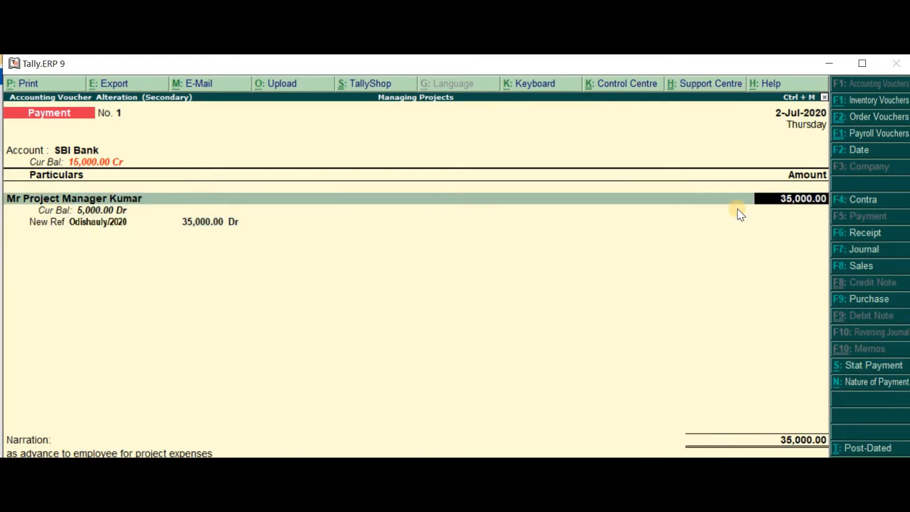
{"action": "key", "text": "Return"}
{"action": "key", "text": "Escape"}
{"action": "key", "text": "BackSpace"}
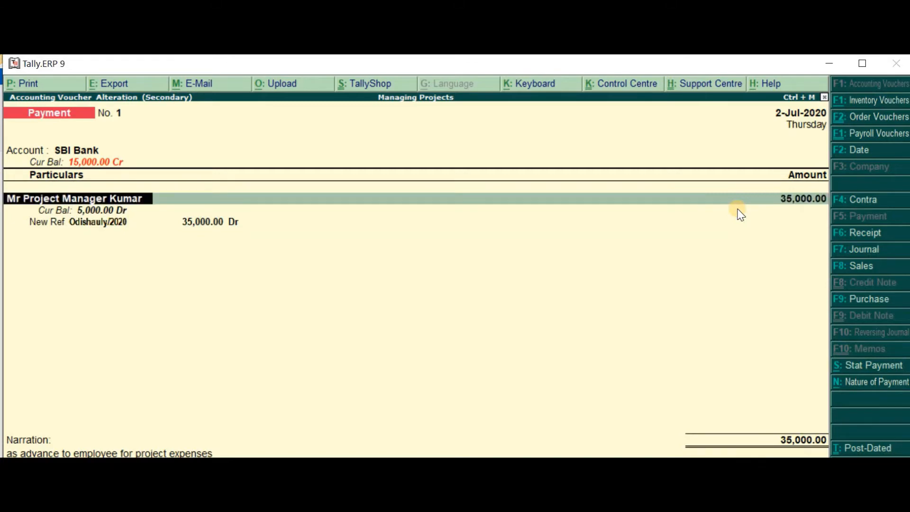
{"action": "key", "text": "ctrl+Return"}
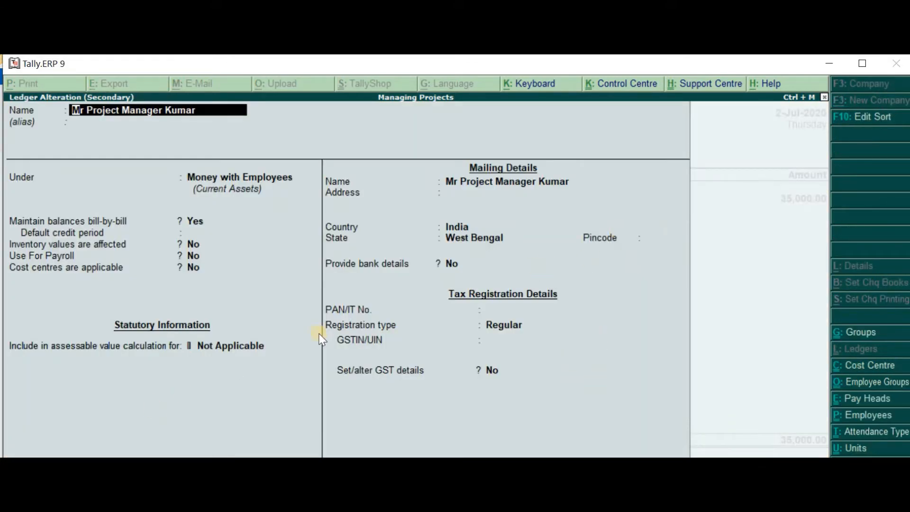
{"action": "left_click", "coordinate": [197, 222]}
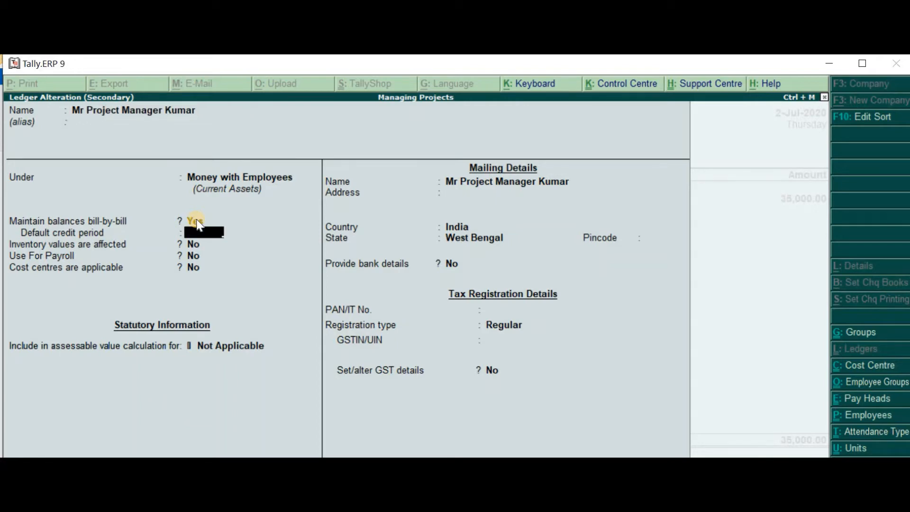
{"action": "key", "text": "ctrl+a"}
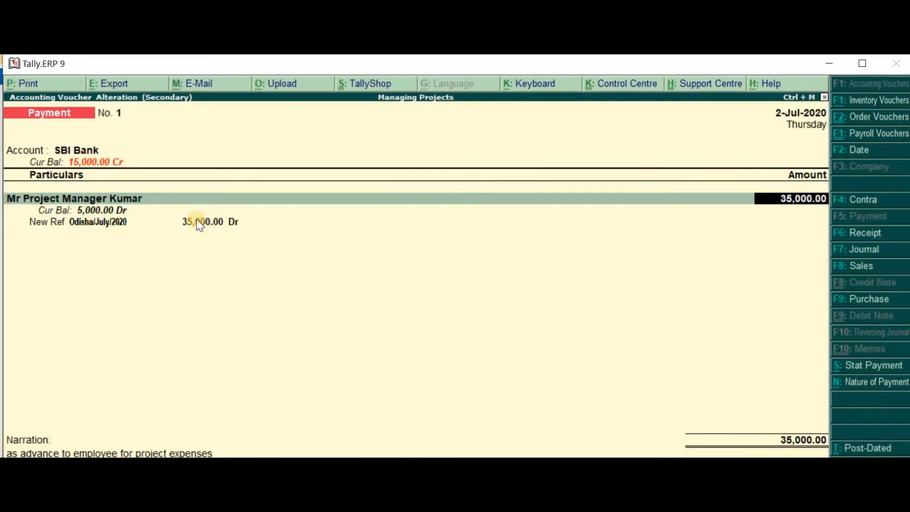
Change the advance's new bill reference to Siliguri/July/2020 and save the payment voucher
{"action": "key", "text": "BackSpace"}
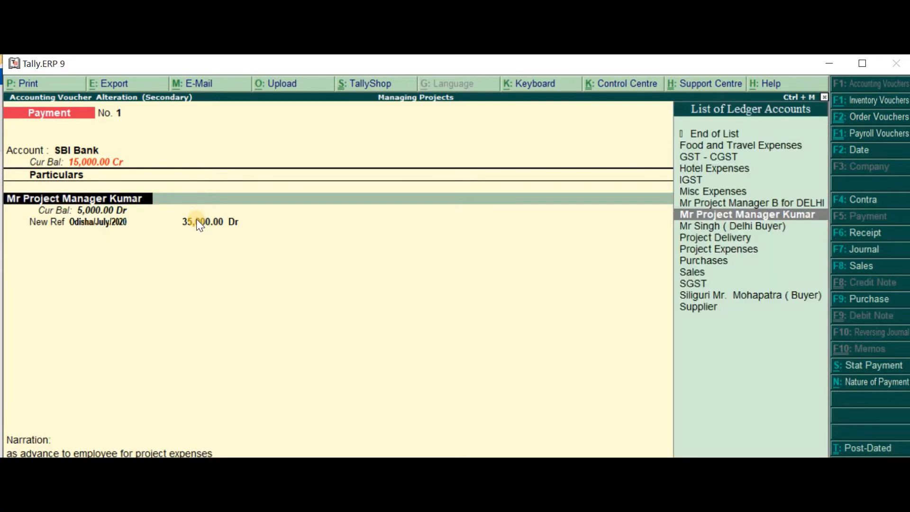
{"action": "key", "text": "Return"}
{"action": "key", "text": "Return"}
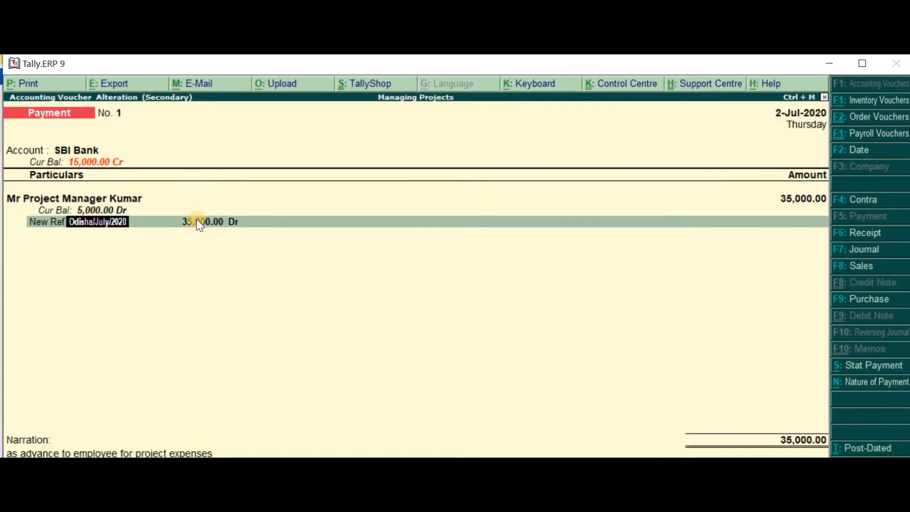
{"action": "type", "text": "Siliguri/July/2020"}
{"action": "key", "text": "ctrl+alt+c"}
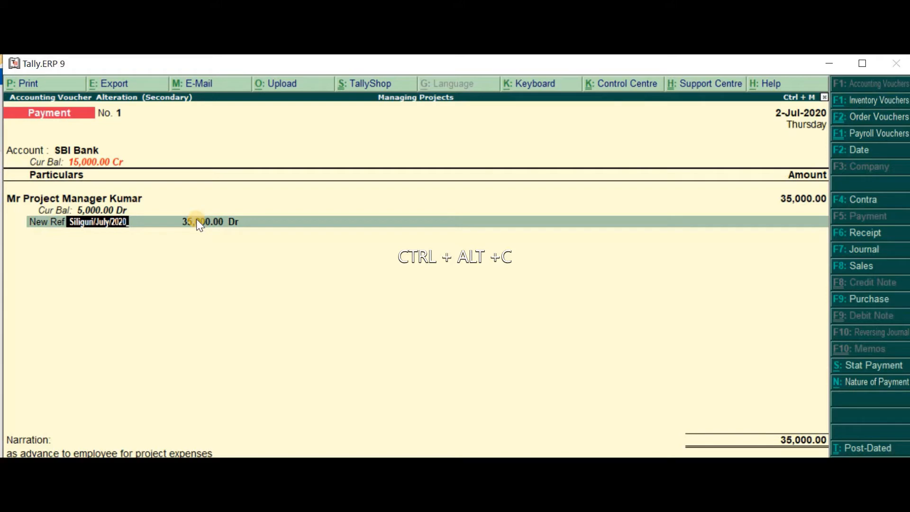
{"action": "key", "text": "Return"}
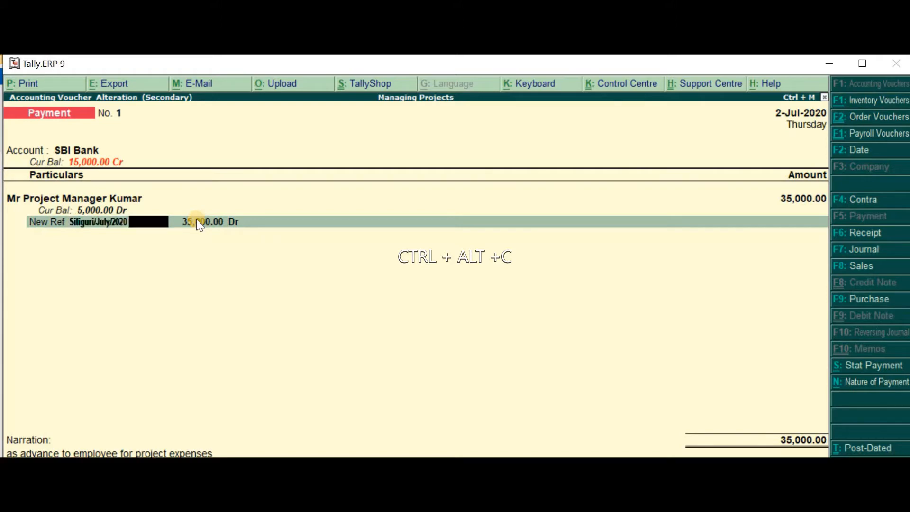
{"action": "key", "text": "Return"}
{"action": "key", "text": "Return"}
{"action": "key", "text": "Return"}
{"action": "key", "text": "Return"}
{"action": "key", "text": "Return"}
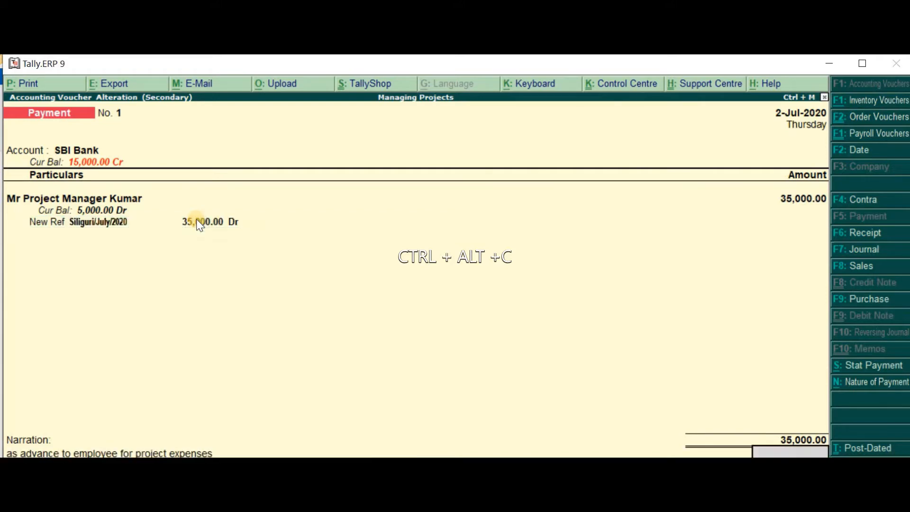
{"action": "key", "text": "Return"}
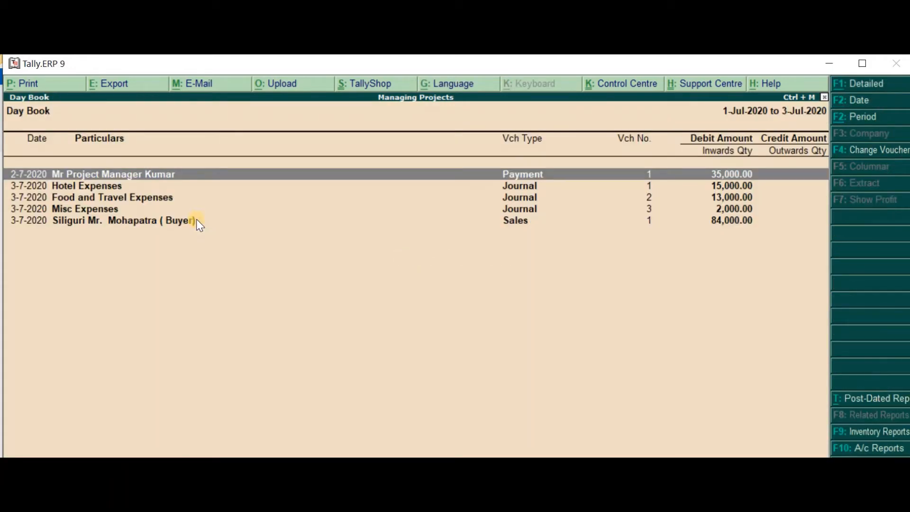
Open the 3-7-2020 Hotel Expenses journal voucher from the Day Book and go to its debit ledger
{"action": "key", "text": "Down"}
{"action": "key", "text": "Up"}
{"action": "key", "text": "Down"}
{"action": "key", "text": "Return"}
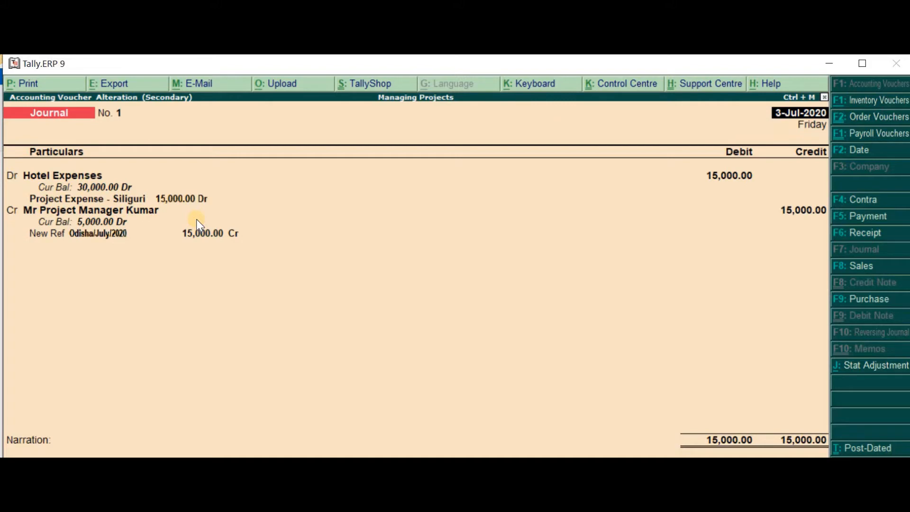
{"action": "key", "text": "Return"}
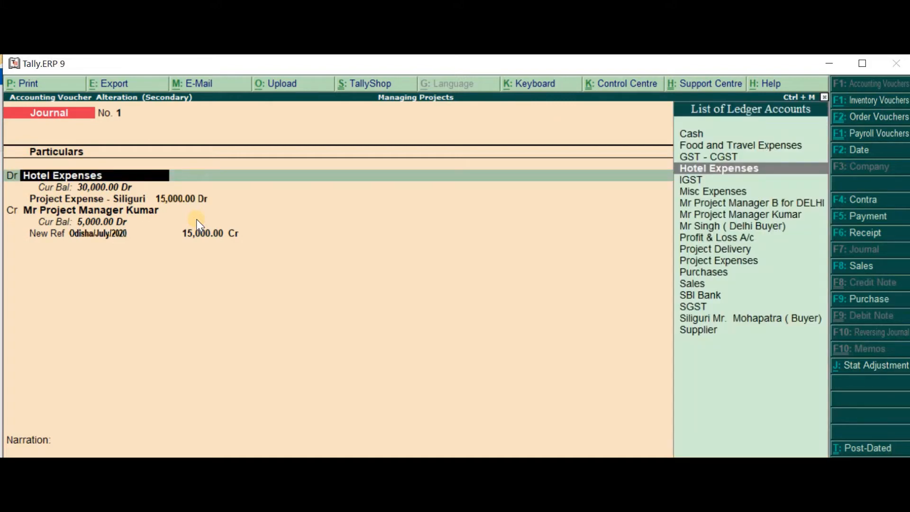
Rename the parent group of the Hotel Expenses ledger to "Tour Expenses- at Client Locations" and save the group
{"action": "key", "text": "ctrl+Return"}
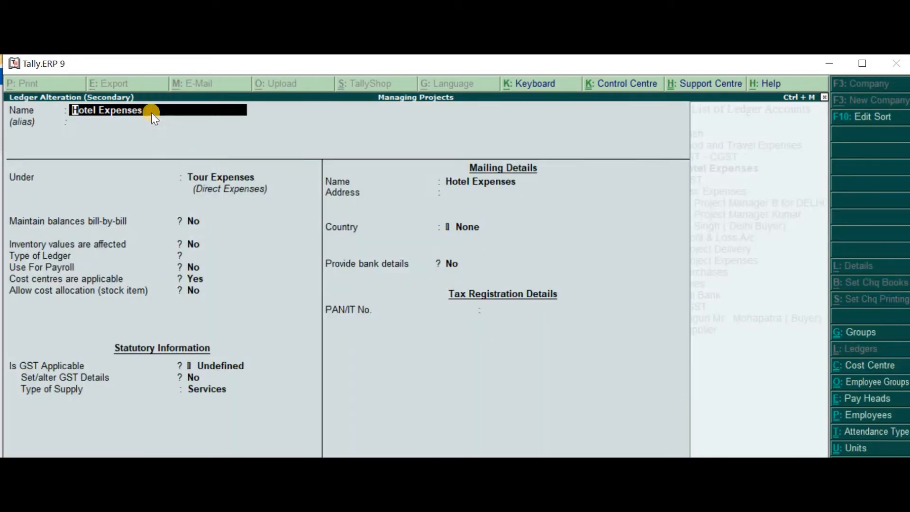
{"action": "left_click", "coordinate": [205, 178]}
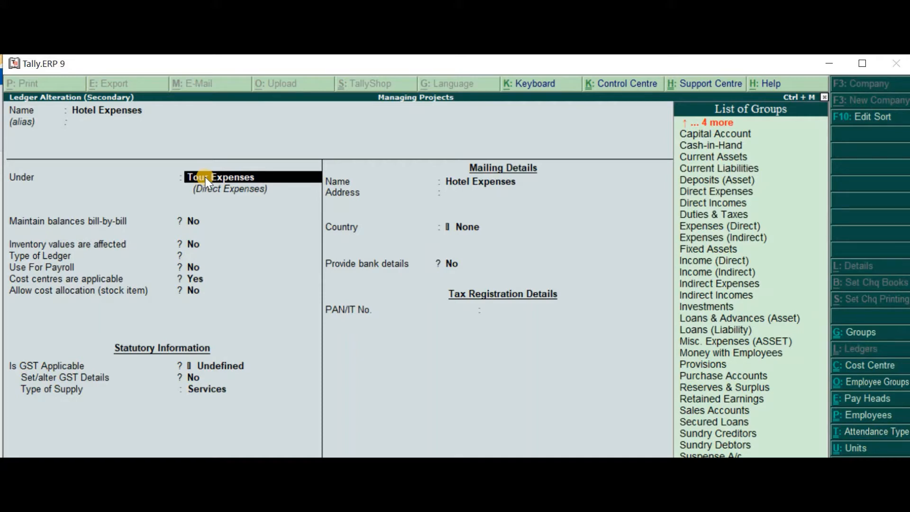
{"action": "key", "text": "ctrl+Return"}
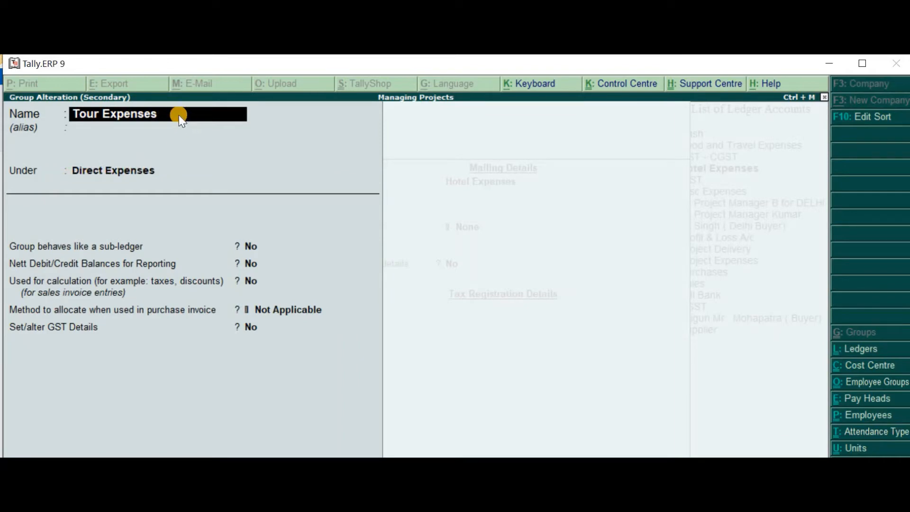
{"action": "type", "text": "for Client"}
{"action": "key", "text": "BackSpace"}
{"action": "key", "text": "BackSpace"}
{"action": "key", "text": "BackSpace"}
{"action": "key", "text": "BackSpace"}
{"action": "key", "text": "BackSpace"}
{"action": "key", "text": "BackSpace"}
{"action": "key", "text": "BackSpace"}
{"action": "key", "text": "BackSpace"}
{"action": "key", "text": "BackSpace"}
{"action": "key", "text": "BackSpace"}
{"action": "type", "text": "at Client Locations"}
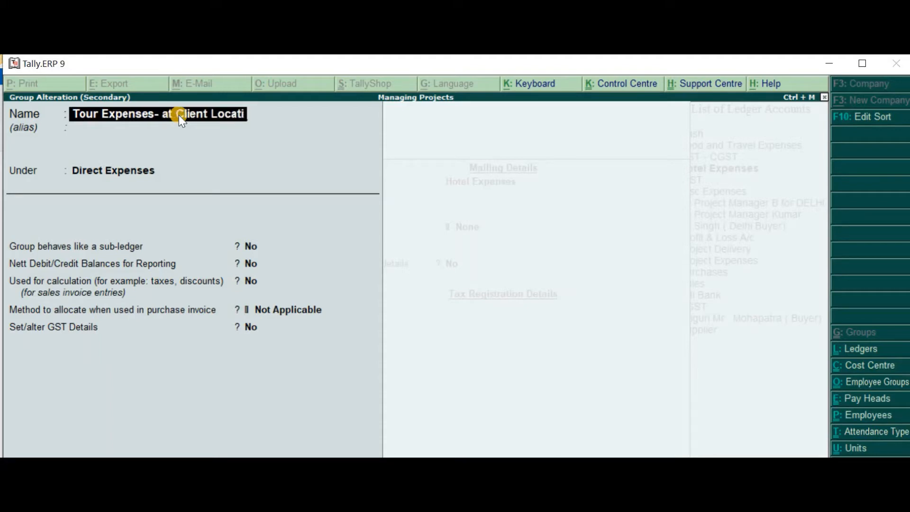
{"action": "key", "text": "Return"}
{"action": "key", "text": "Return"}
{"action": "key", "text": "Return"}
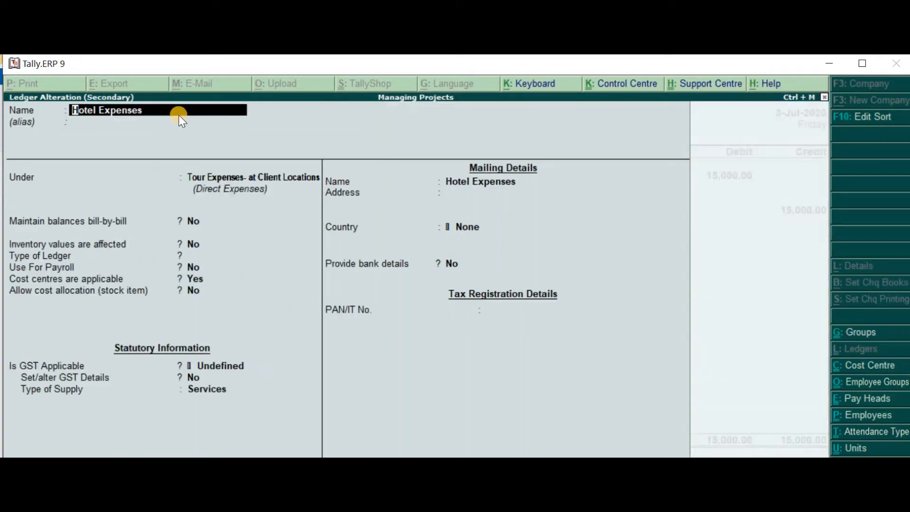
Go through the Hotel Expenses ledger's group and balance settings and save the ledger
{"action": "key", "text": "Return"}
{"action": "key", "text": "Return"}
{"action": "key", "text": "Return"}
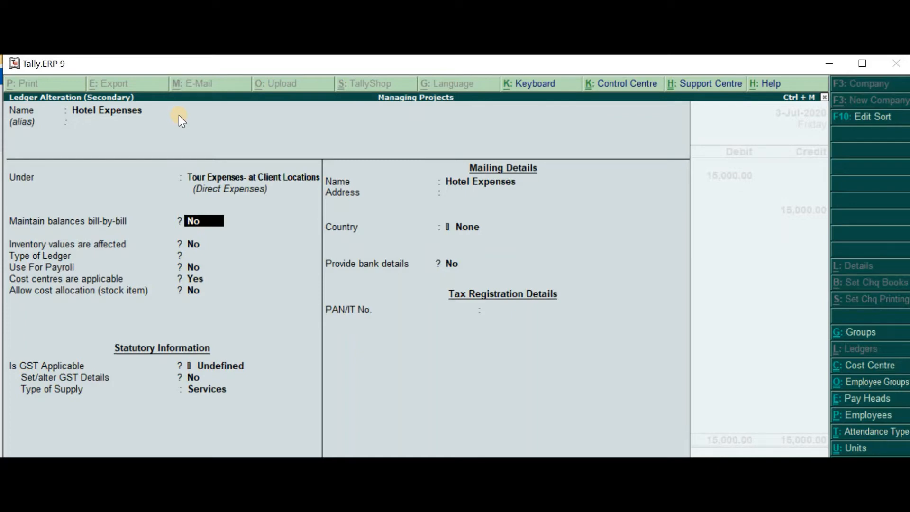
{"action": "key", "text": "ctrl+a"}
Check the cost centre allocated to Hotel Expenses in the journal voucher and return to the debit ledger
{"action": "key", "text": "Return"}
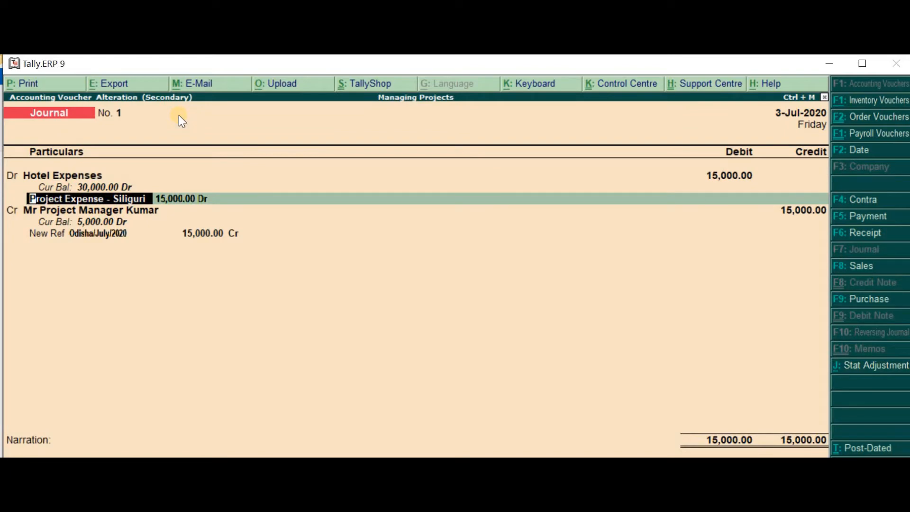
{"action": "key", "text": "Return"}
{"action": "key", "text": "BackSpace"}
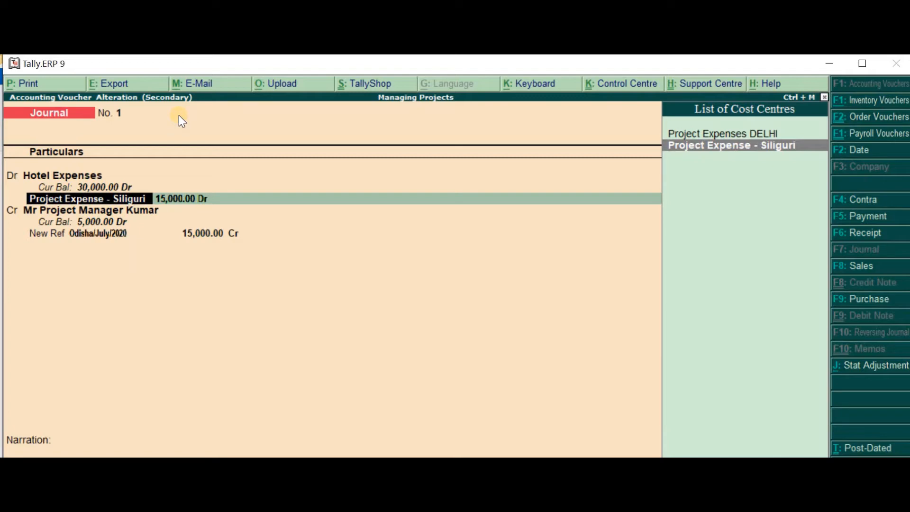
{"action": "key", "text": "Escape"}
{"action": "key", "text": "Escape"}
{"action": "key", "text": "Escape"}
{"action": "key", "text": "Return"}
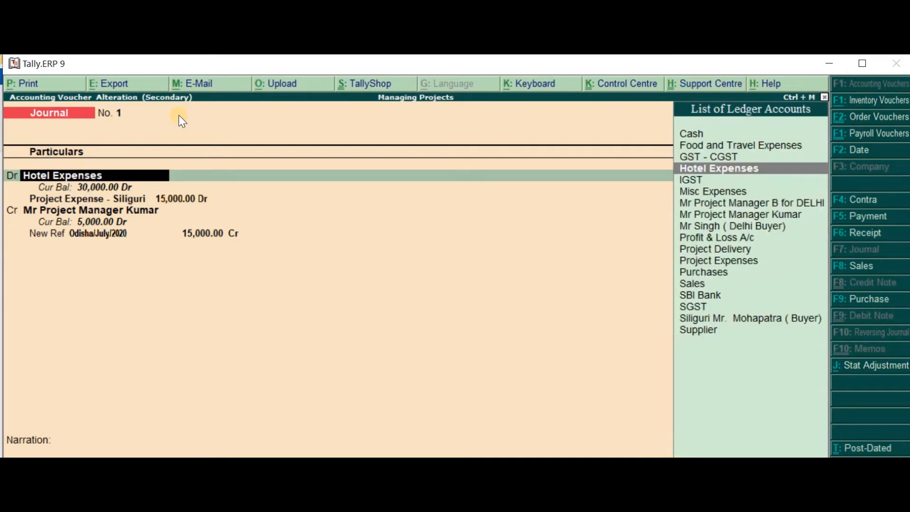
Review the cost centre settings in the Hotel Expenses ledger and return to the journal's cost centre allocation
{"action": "key", "text": "ctrl+Return"}
{"action": "key", "text": "Return"}
{"action": "key", "text": "Return"}
{"action": "key", "text": "Return"}
{"action": "key", "text": "Return"}
{"action": "key", "text": "Return"}
{"action": "key", "text": "Return"}
{"action": "key", "text": "Return"}
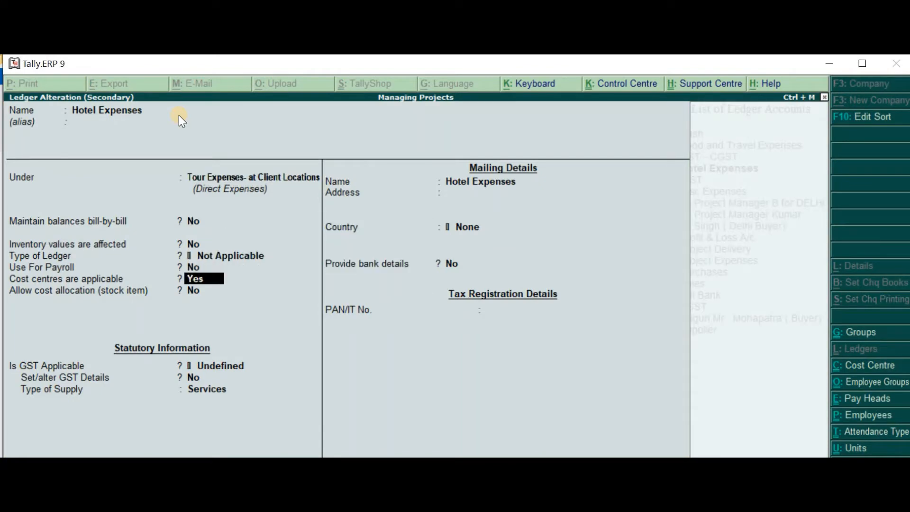
{"action": "key", "text": "Return"}
{"action": "key", "text": "Up"}
{"action": "key", "text": "Return"}
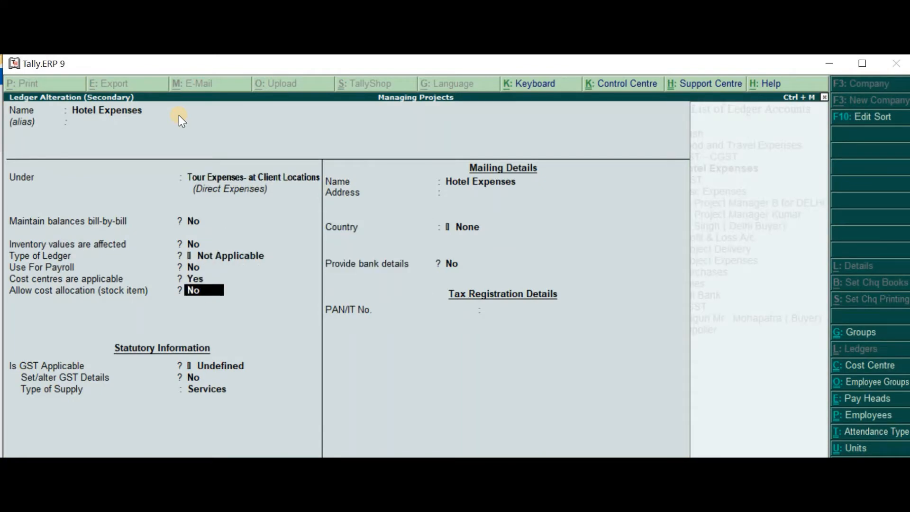
{"action": "key", "text": "ctrl+a"}
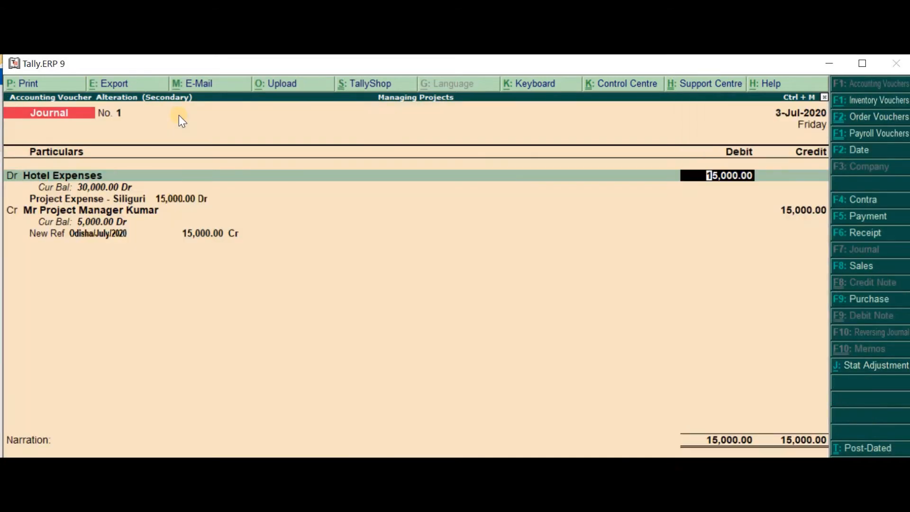
{"action": "key", "text": "Return"}
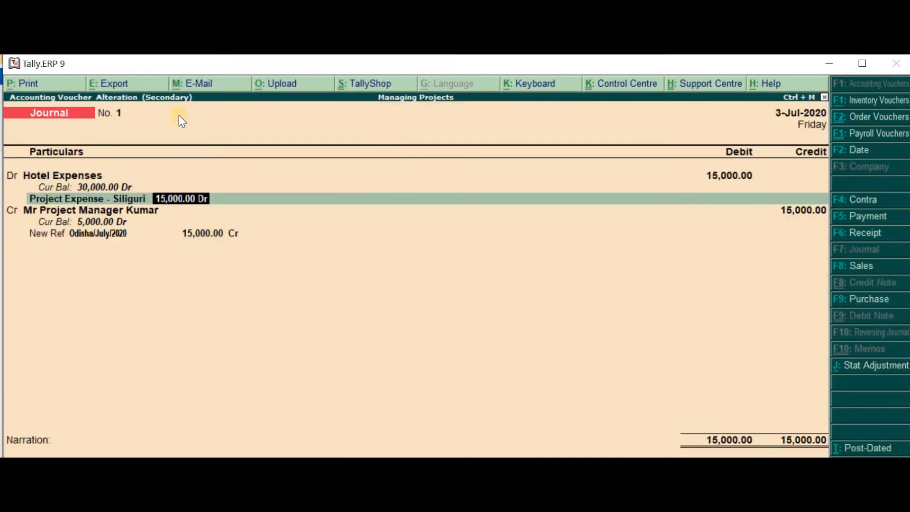
Change the project manager's bill reference in the Hotel Expenses journal to New Ref "Siliguri/July/2020" and save the voucher
{"action": "key", "text": "Return"}
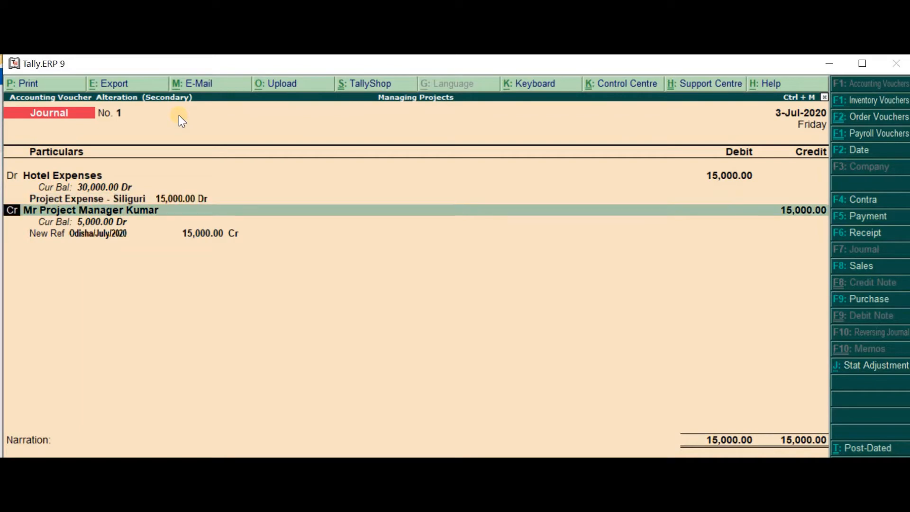
{"action": "key", "text": "Return"}
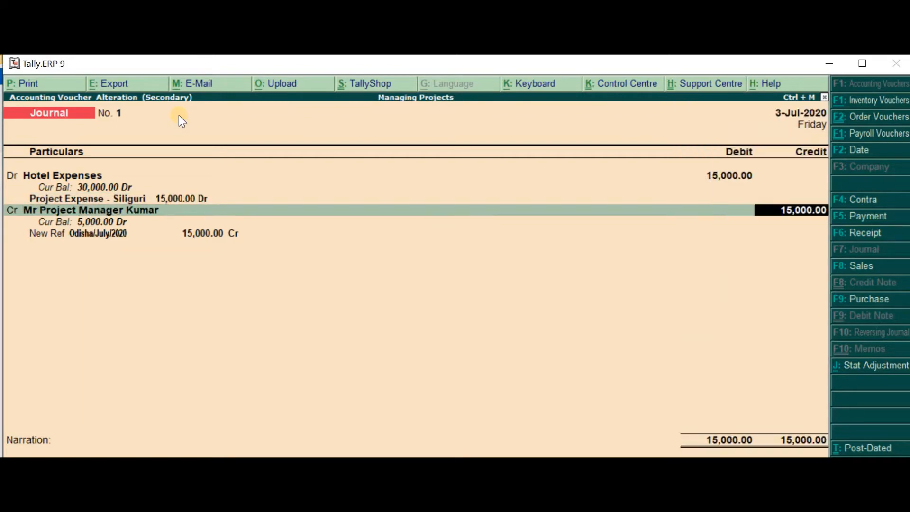
{"action": "key", "text": "Return"}
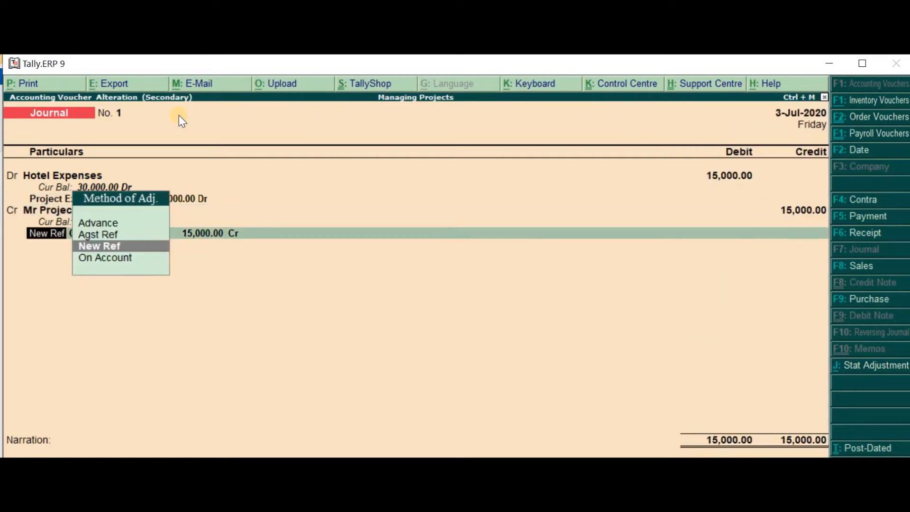
{"action": "key", "text": "Return"}
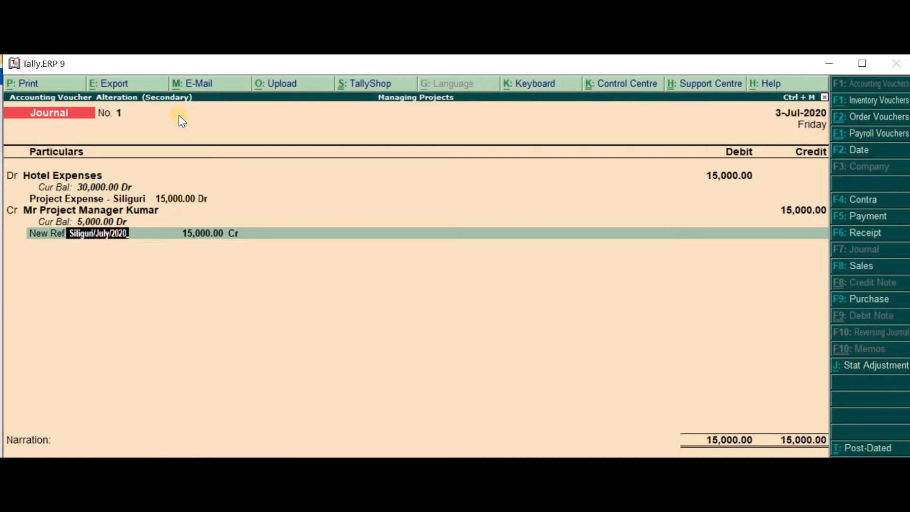
{"action": "key", "text": "Return"}
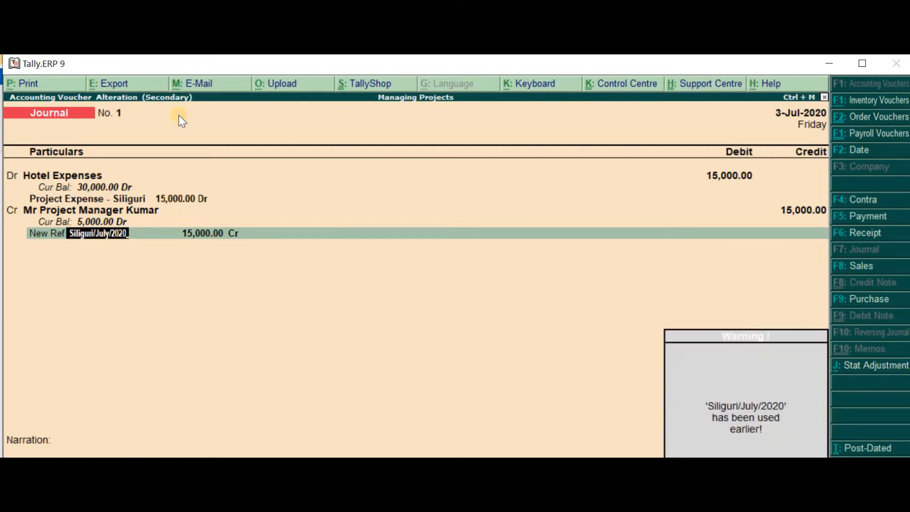
{"action": "key", "text": "Return"}
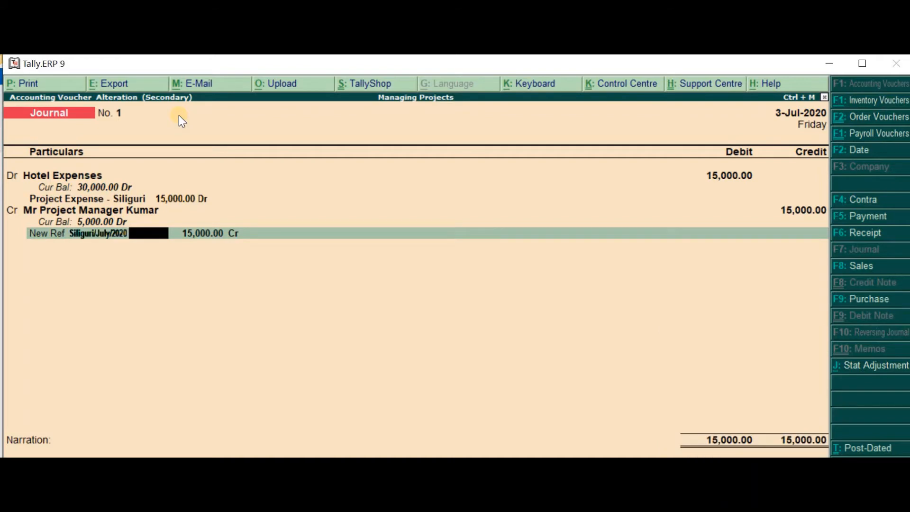
{"action": "key", "text": "Return"}
{"action": "key", "text": "Return"}
{"action": "key", "text": "Return"}
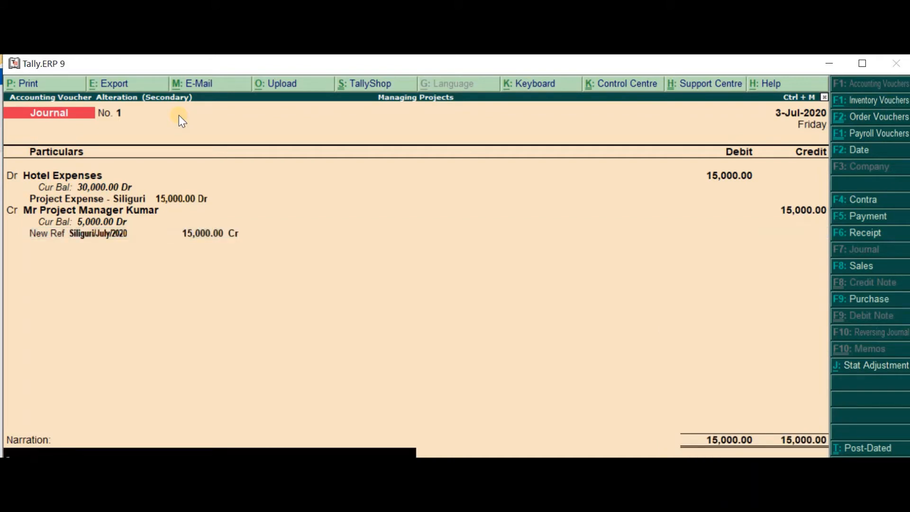
{"action": "key", "text": "Return"}
Open the Food and Travel Expenses journal and reselect "Project Expense - Siliguri" as the cost centre for its 13,000.00 debit
{"action": "key", "text": "Return"}
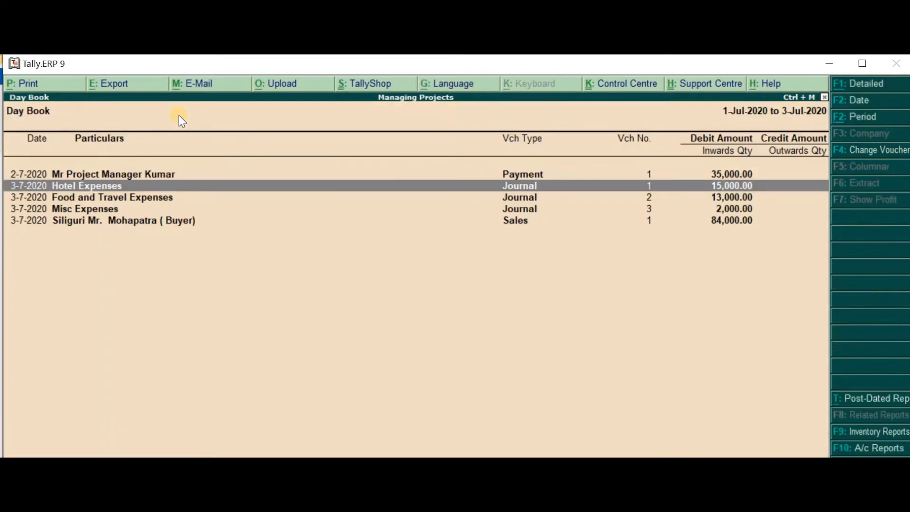
{"action": "key", "text": "Down"}
{"action": "key", "text": "Return"}
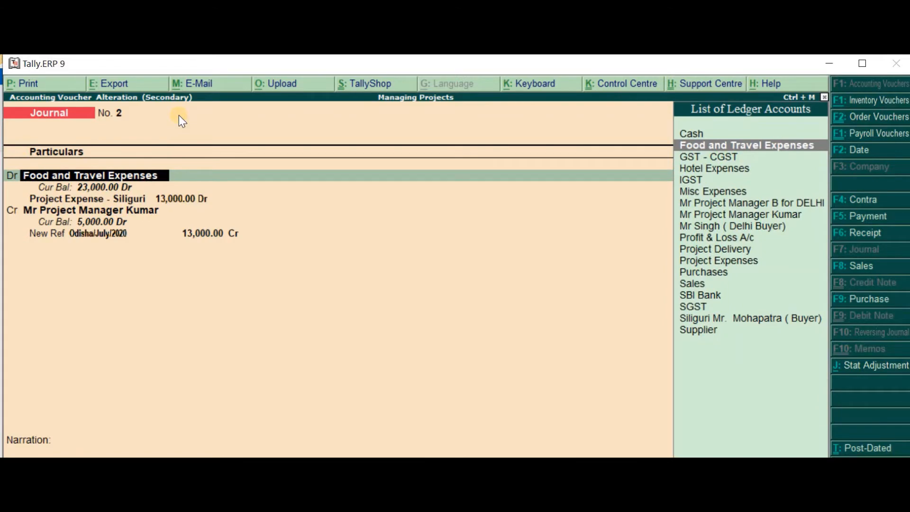
{"action": "key", "text": "Return"}
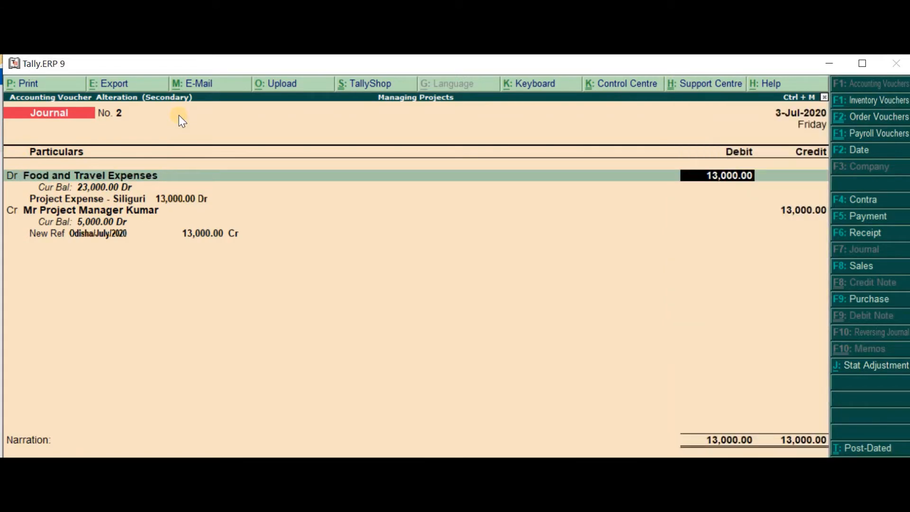
{"action": "key", "text": "Return"}
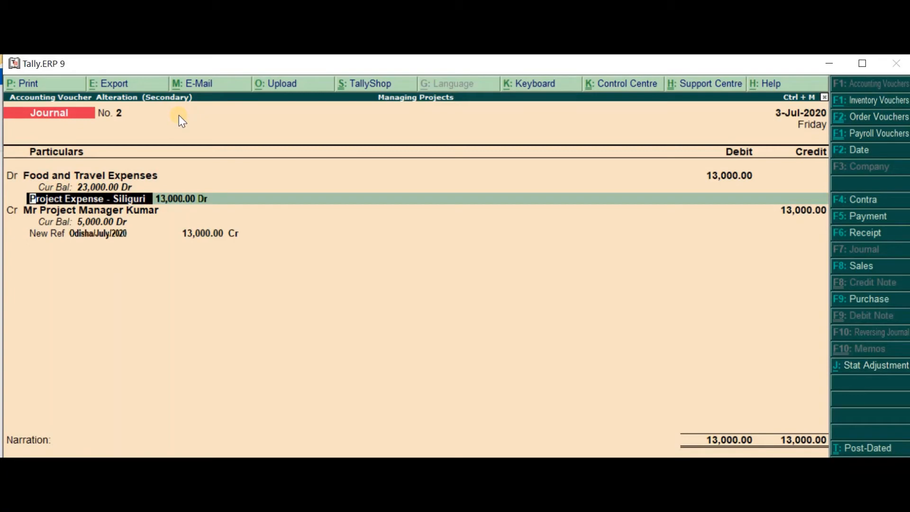
{"action": "key", "text": "space"}
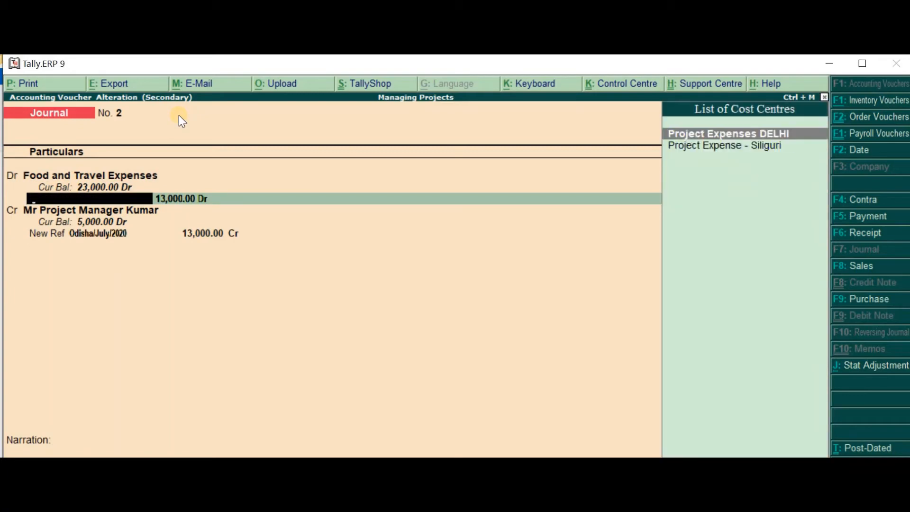
{"action": "key", "text": "Down"}
{"action": "key", "text": "Return"}
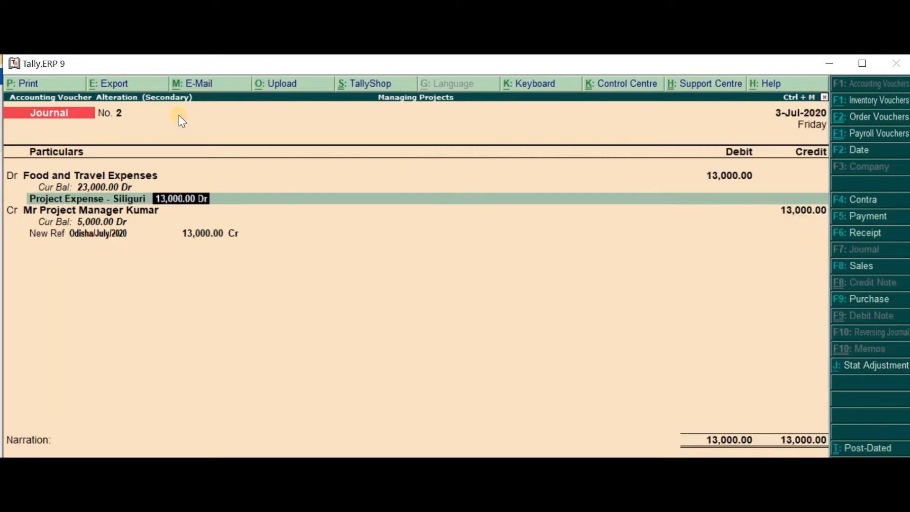
{"action": "key", "text": "Return"}
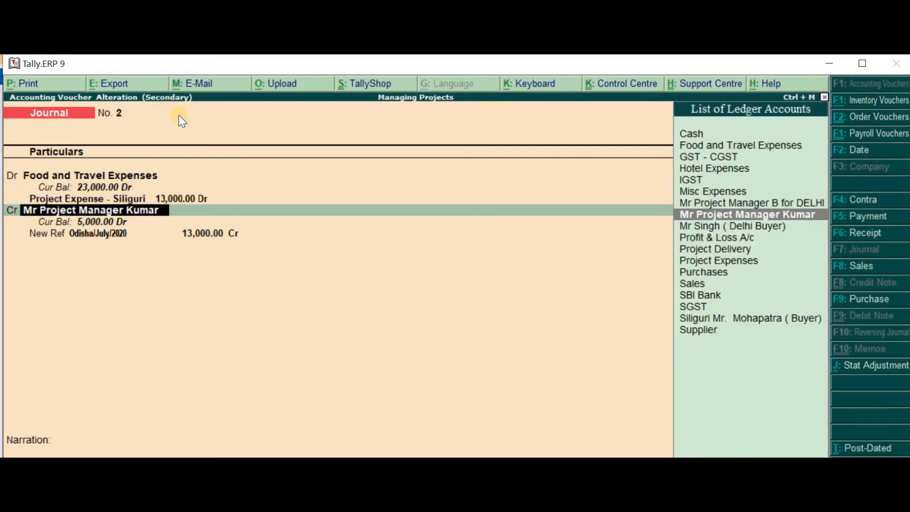
Set the project manager's bill reference in the Food and Travel Expenses journal to "Siliguri/July/2020" and save the voucher
{"action": "key", "text": "Return"}
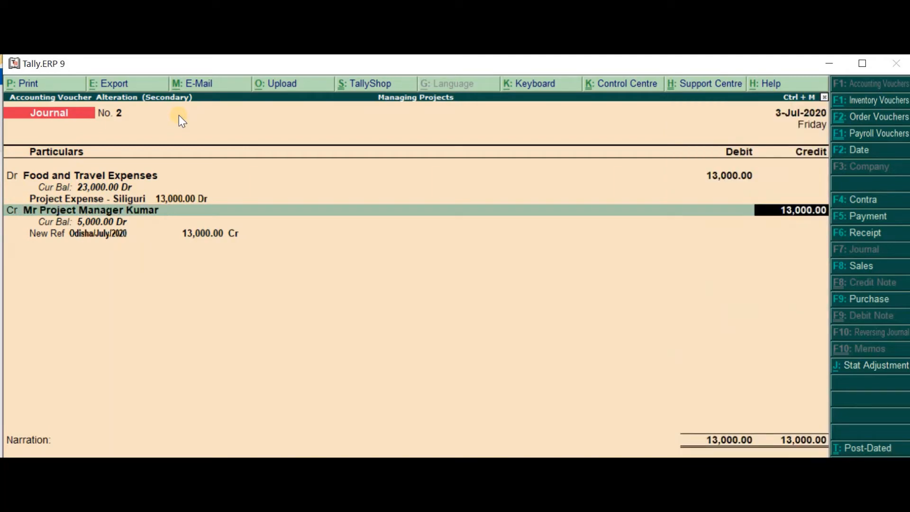
{"action": "key", "text": "Return"}
{"action": "key", "text": "Return"}
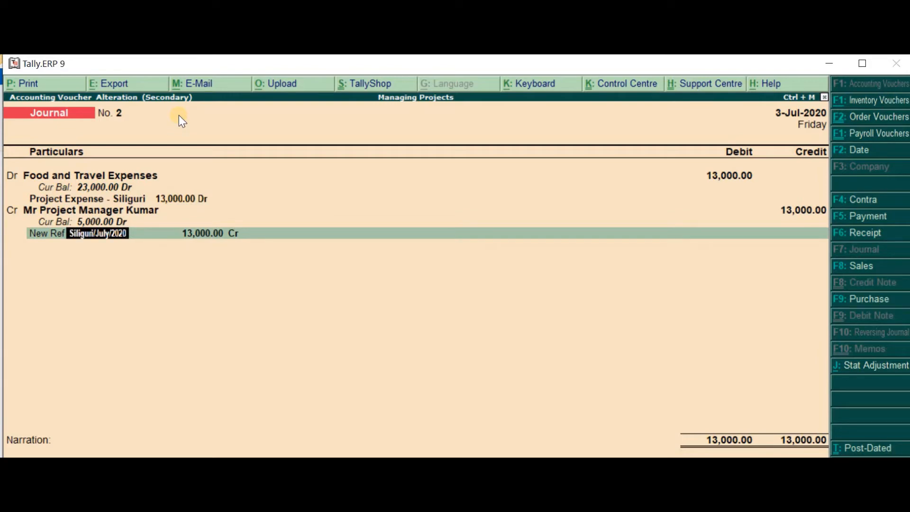
{"action": "key", "text": "Return"}
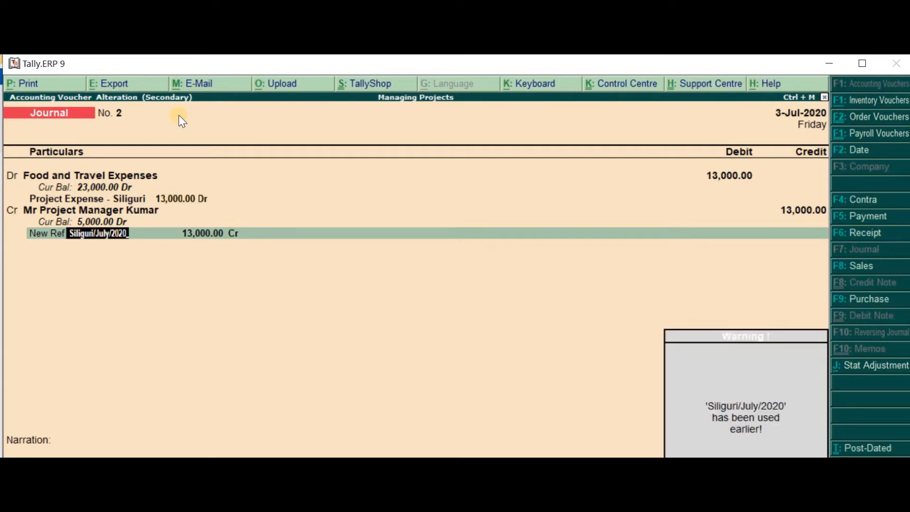
{"action": "key", "text": "Return"}
{"action": "key", "text": "Return"}
Open the Misc Expenses journal and accept its existing debit amount and Project Expense - Siliguri cost centre allocation
{"action": "key", "text": "Return"}
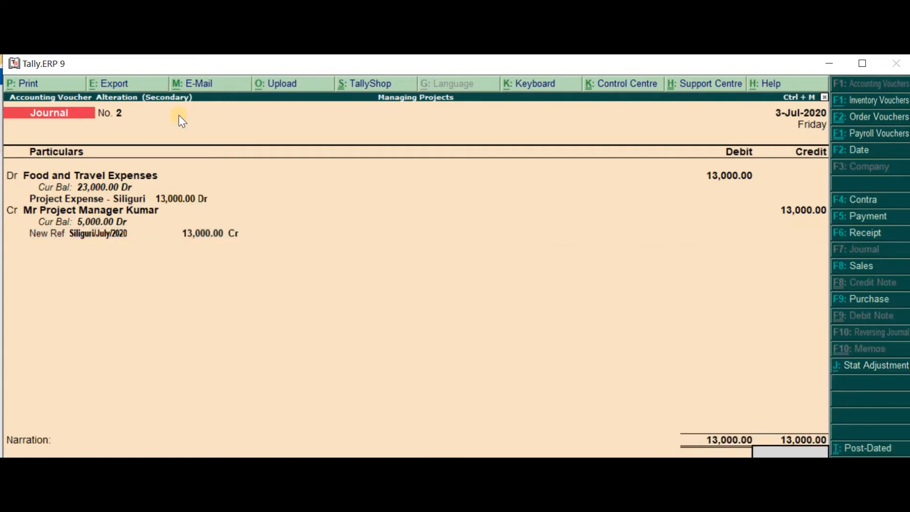
{"action": "key", "text": "Down"}
{"action": "key", "text": "Return"}
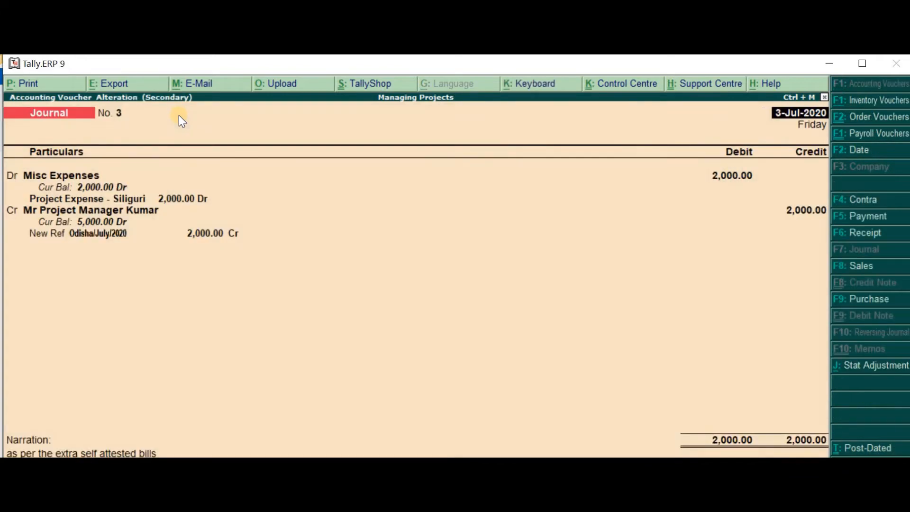
{"action": "key", "text": "Return"}
{"action": "key", "text": "Return"}
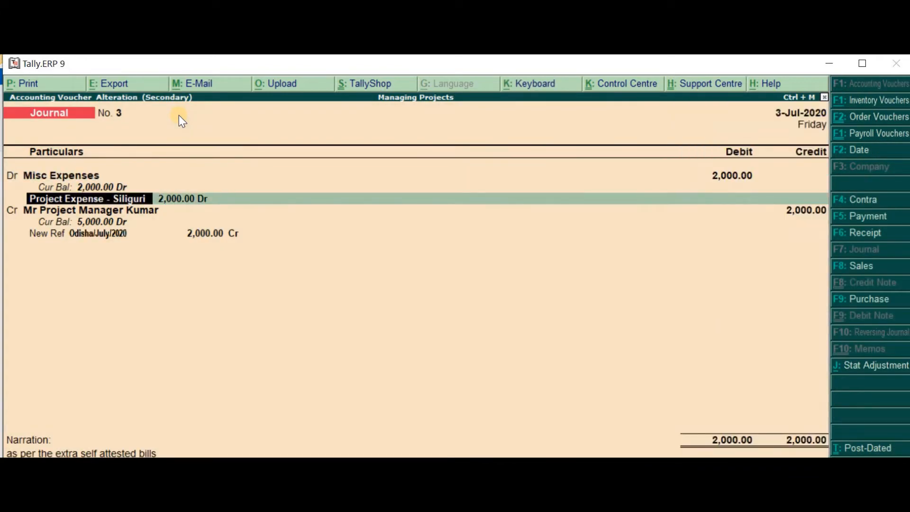
Change the project manager's bill reference in the Misc Expenses journal to "Siliguri/July/2020" and save the voucher
{"action": "key", "text": "Return"}
{"action": "key", "text": "Return"}
{"action": "key", "text": "Return"}
{"action": "key", "text": "Return"}
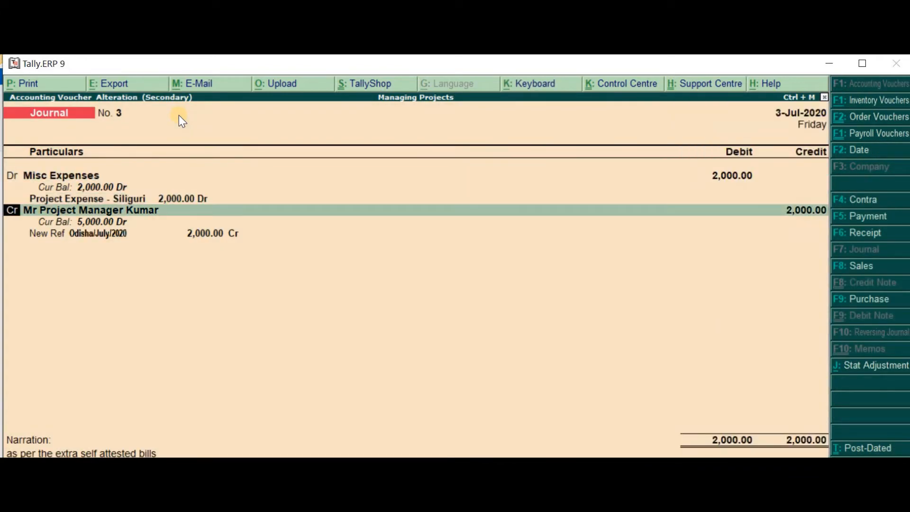
{"action": "key", "text": "Return"}
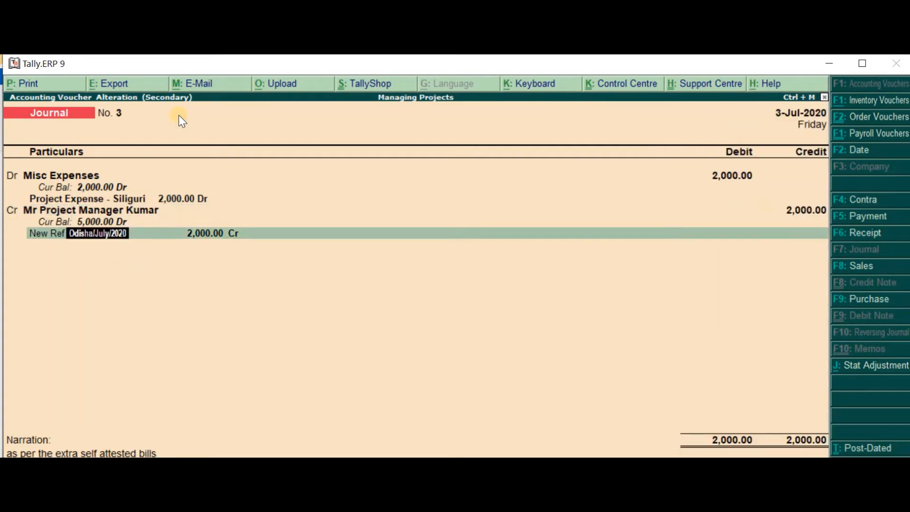
{"action": "type", "text": "Siliguri/July/2020"}
{"action": "key", "text": "Return"}
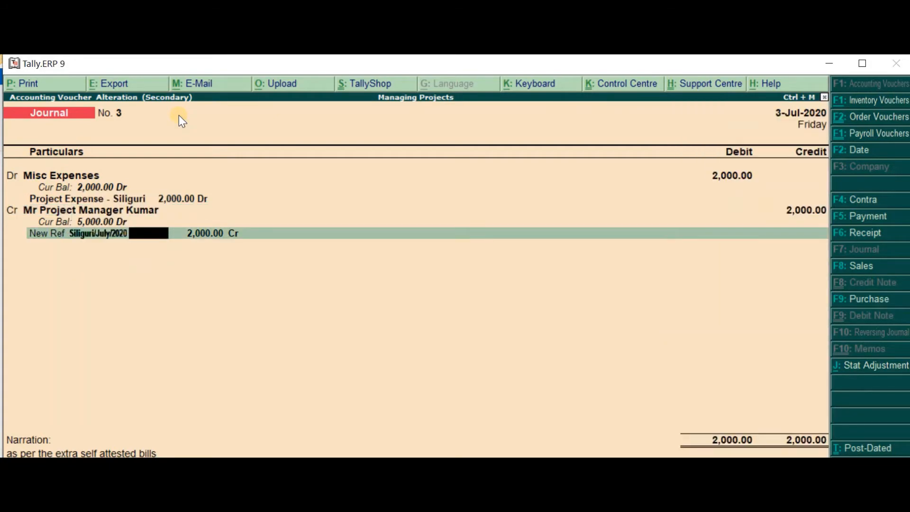
{"action": "key", "text": "Return"}
{"action": "key", "text": "Return"}
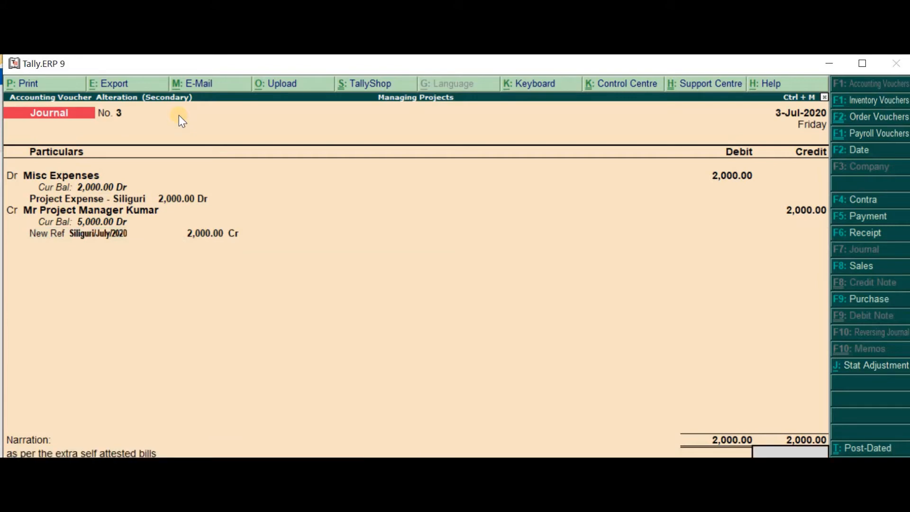
{"action": "key", "text": "Return"}
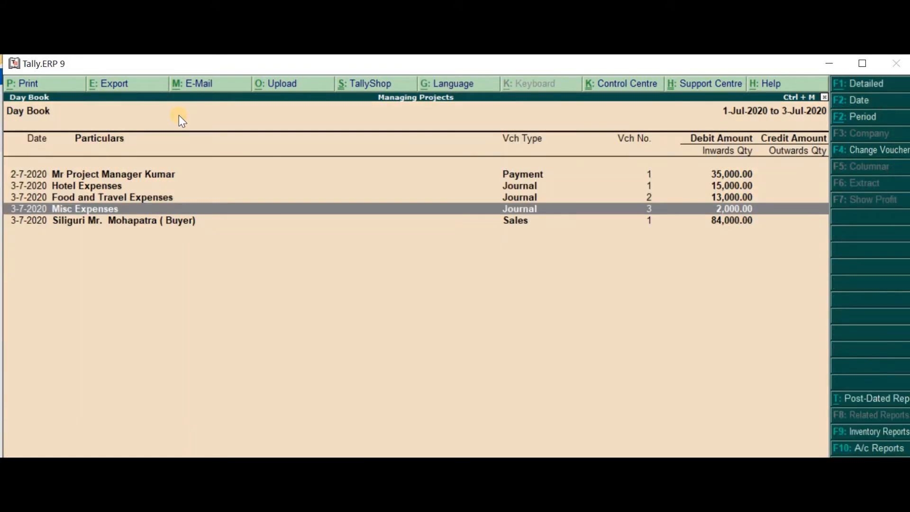
Mark the project manager's payment voucher and the hotel, food and travel expense journals in the Day Book
{"action": "key", "text": "Up"}
{"action": "key", "text": "Up"}
{"action": "key", "text": "Up"}
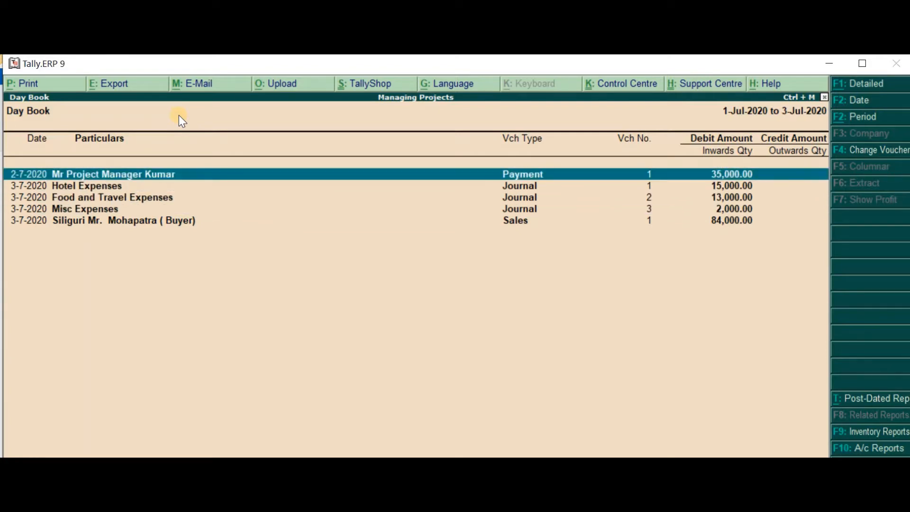
{"action": "key", "text": "space"}
{"action": "key", "text": "space"}
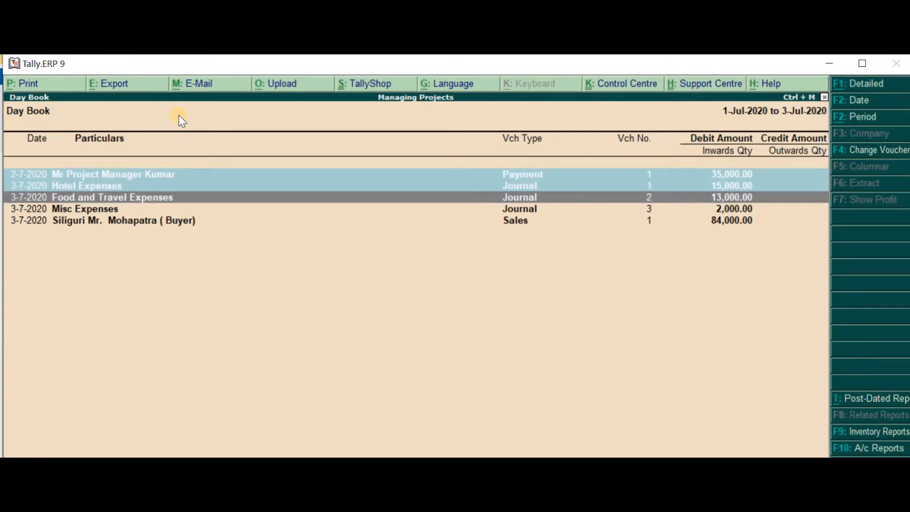
{"action": "key", "text": "space"}
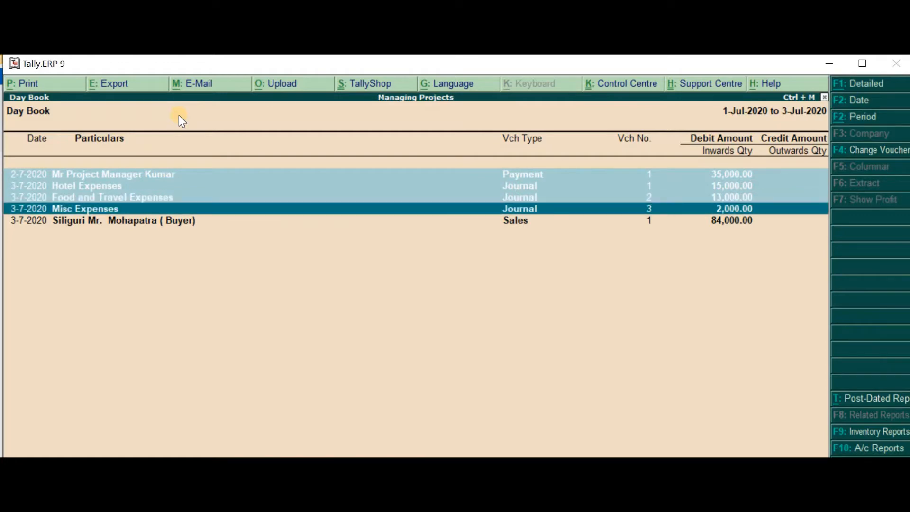
Go back over the marked advance payment and expense journals in the Day Book and clear the marking
{"action": "key", "text": "Up"}
{"action": "key", "text": "Up"}
{"action": "key", "text": "Up"}
{"action": "key", "text": "Down"}
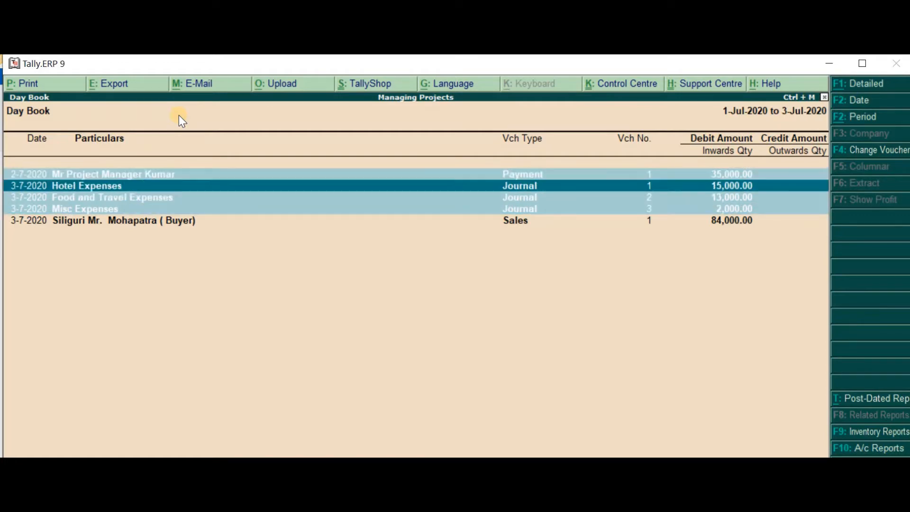
{"action": "key", "text": "Down"}
{"action": "key", "text": "Up"}
{"action": "key", "text": "Up"}
{"action": "key", "text": "Down"}
{"action": "key", "text": "Down"}
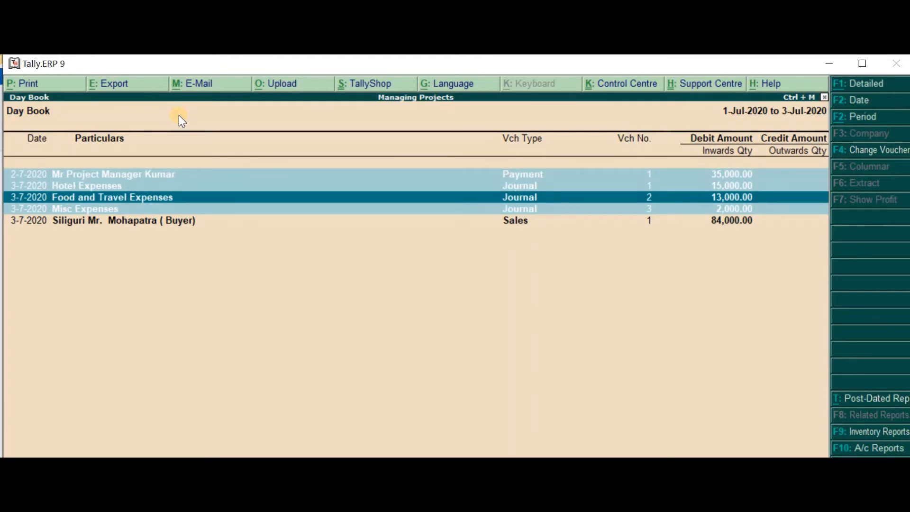
{"action": "key", "text": "Down"}
{"action": "key", "text": "Up"}
{"action": "key", "text": "Up"}
{"action": "key", "text": "Down"}
{"action": "key", "text": "ctrl+space"}
Open the Siliguri buyer's sales voucher from the Day Book and accept its existing reference, party account and Project Delivery amount
{"action": "key", "text": "Down"}
{"action": "key", "text": "Down"}
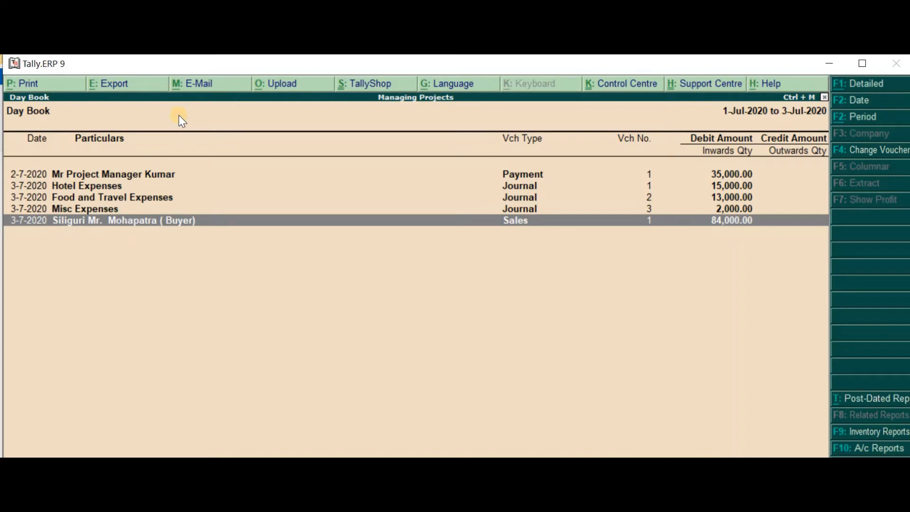
{"action": "key", "text": "Return"}
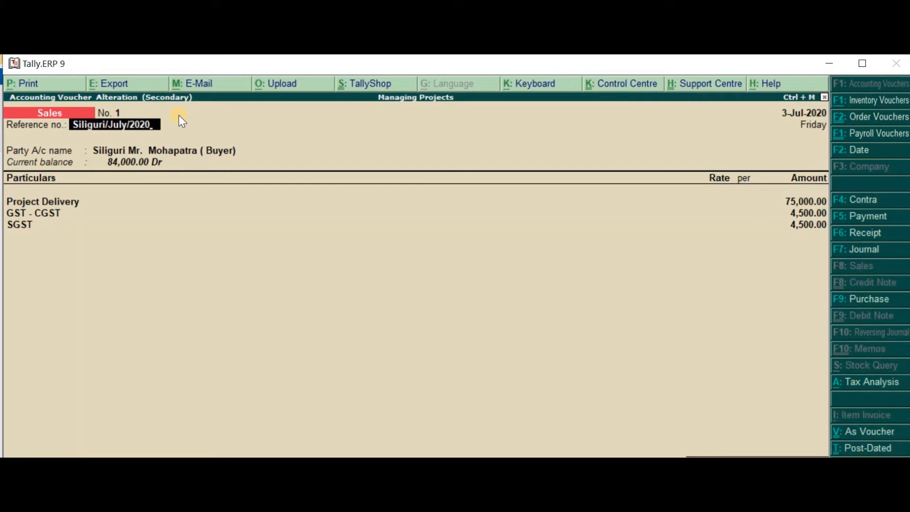
{"action": "key", "text": "Return"}
{"action": "key", "text": "BackSpace"}
{"action": "key", "text": "Return"}
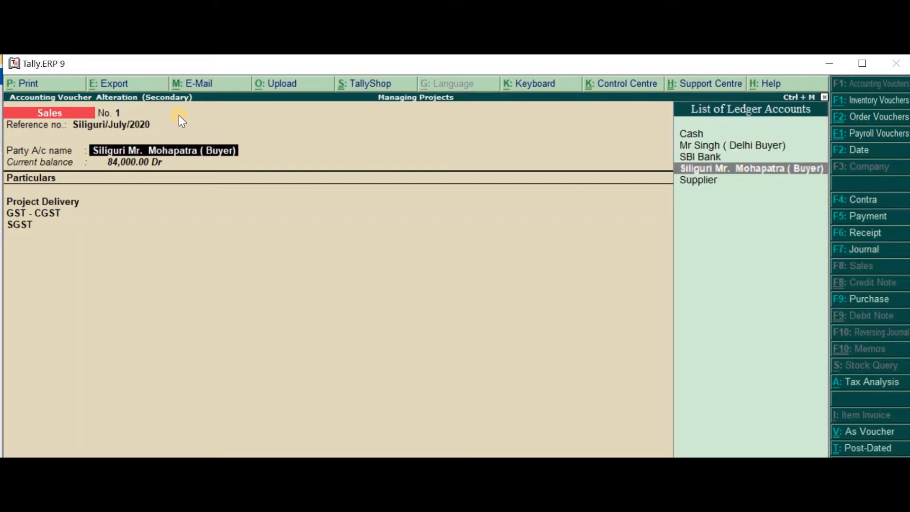
{"action": "key", "text": "Return"}
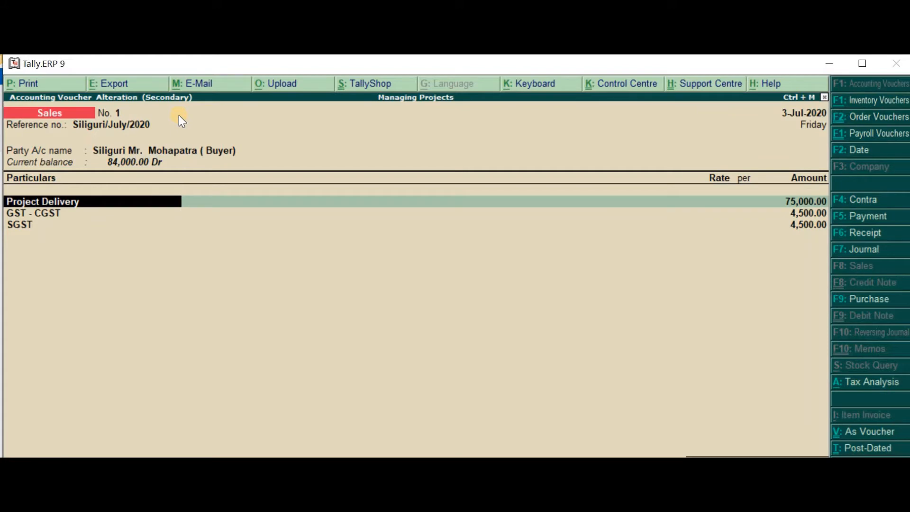
{"action": "key", "text": "Return"}
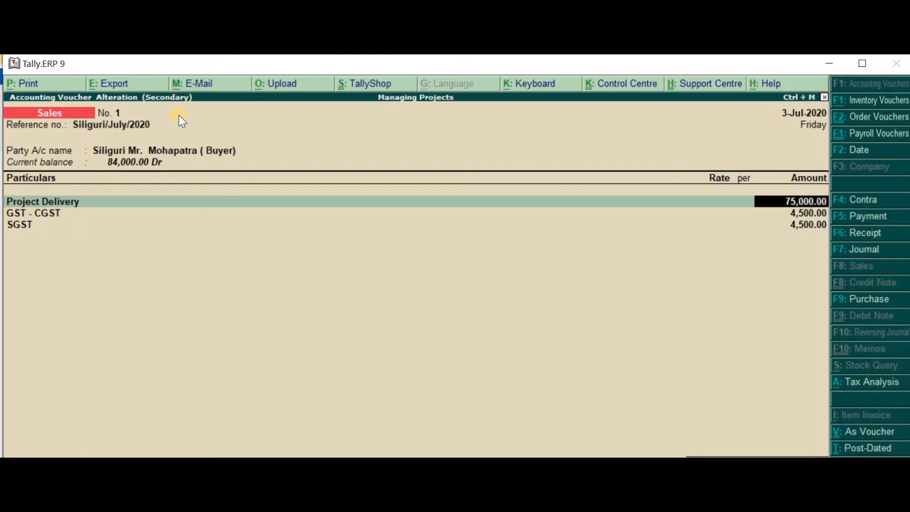
{"action": "key", "text": "Return"}
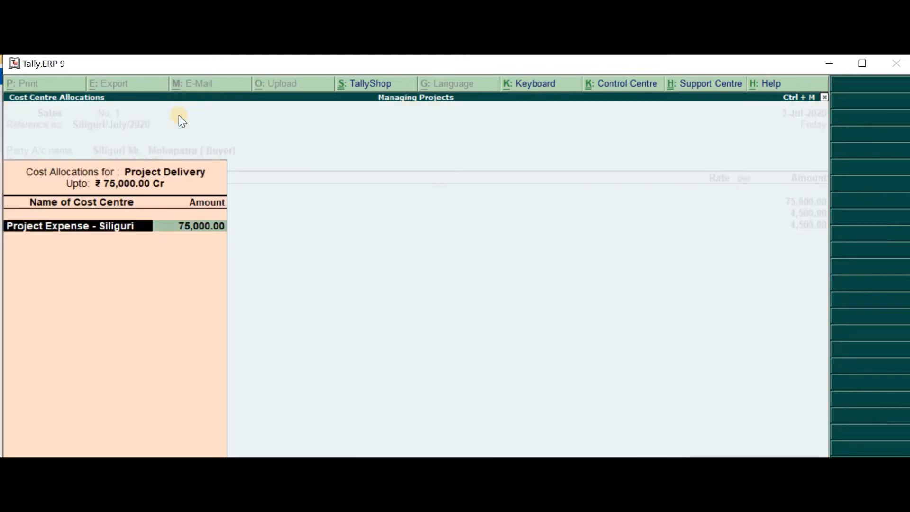
Reselect Project Expense - Siliguri as the cost centre for the 75,000.00 Project Delivery allocation
{"action": "key", "text": "BackSpace"}
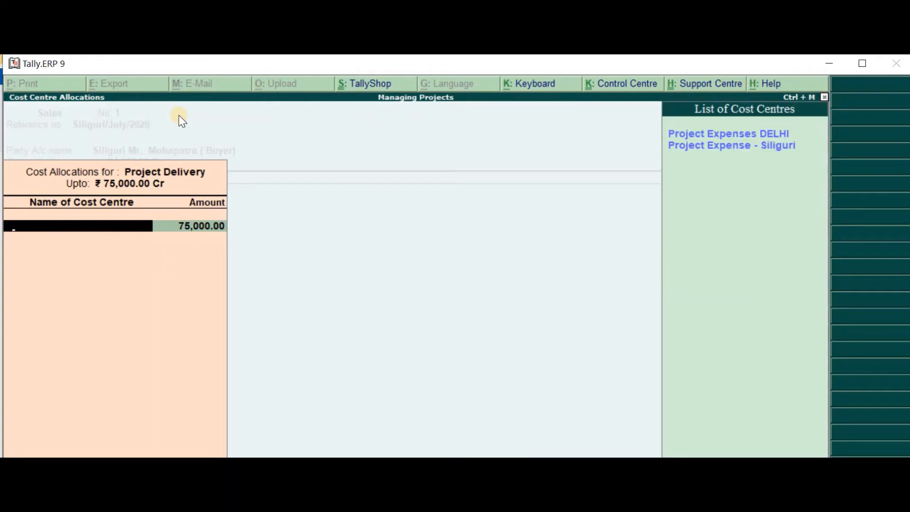
{"action": "key", "text": "Down"}
{"action": "key", "text": "Down"}
{"action": "key", "text": "Return"}
{"action": "key", "text": "Return"}
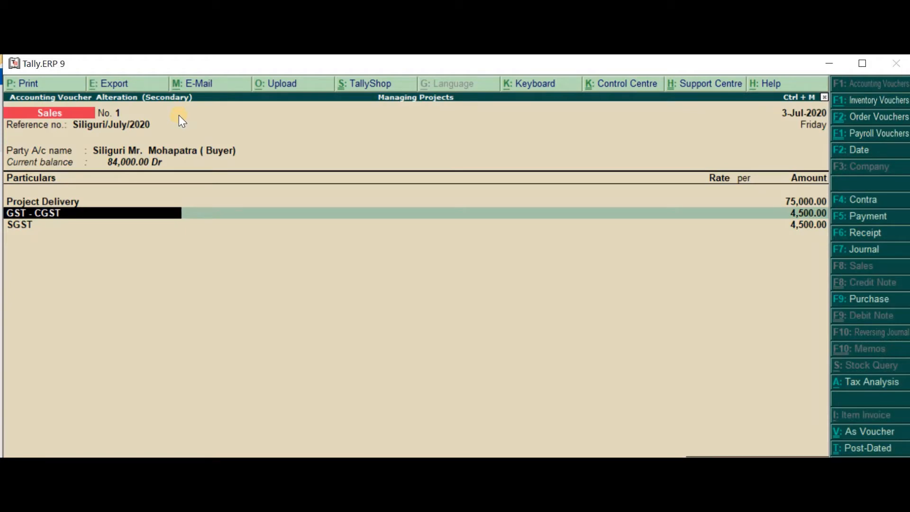
Accept the existing GST - CGST and SGST lines in the sales voucher and save it
{"action": "key", "text": "Return"}
{"action": "key", "text": "Return"}
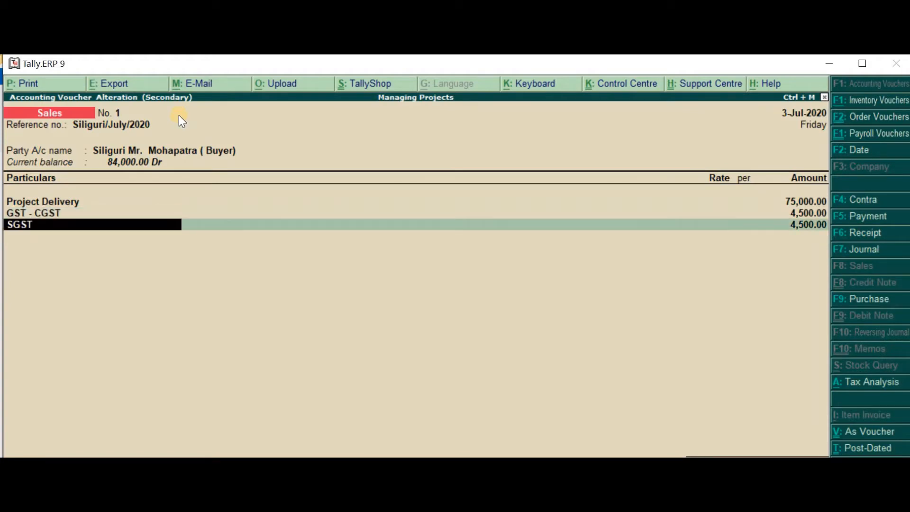
{"action": "key", "text": "Return"}
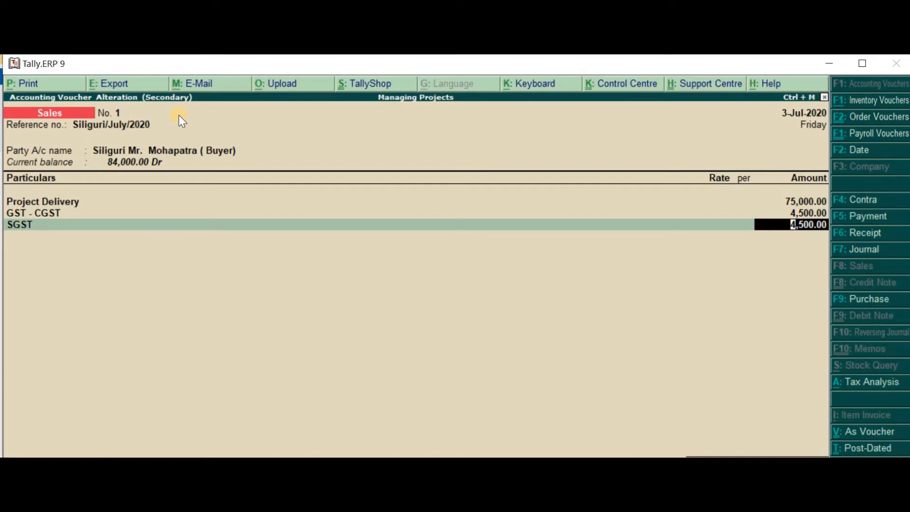
{"action": "key", "text": "BackSpace"}
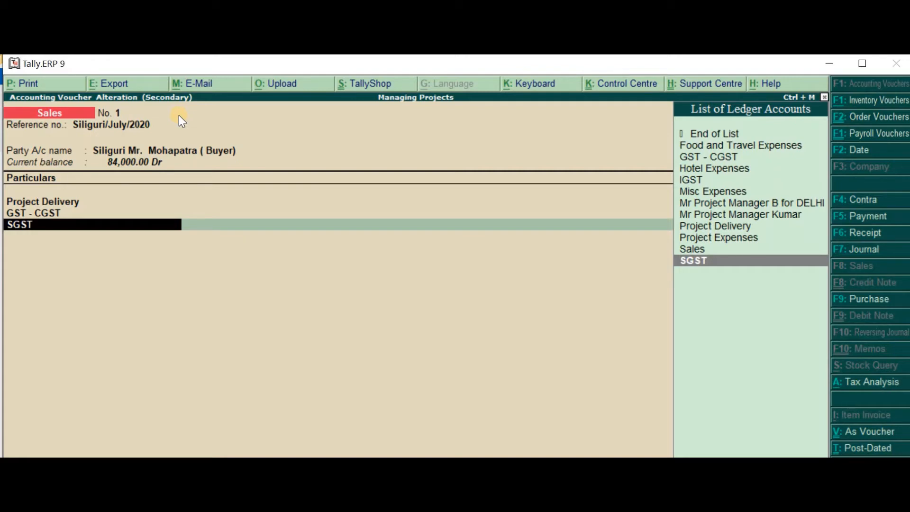
{"action": "key", "text": "Return"}
{"action": "key", "text": "Return"}
{"action": "key", "text": "Return"}
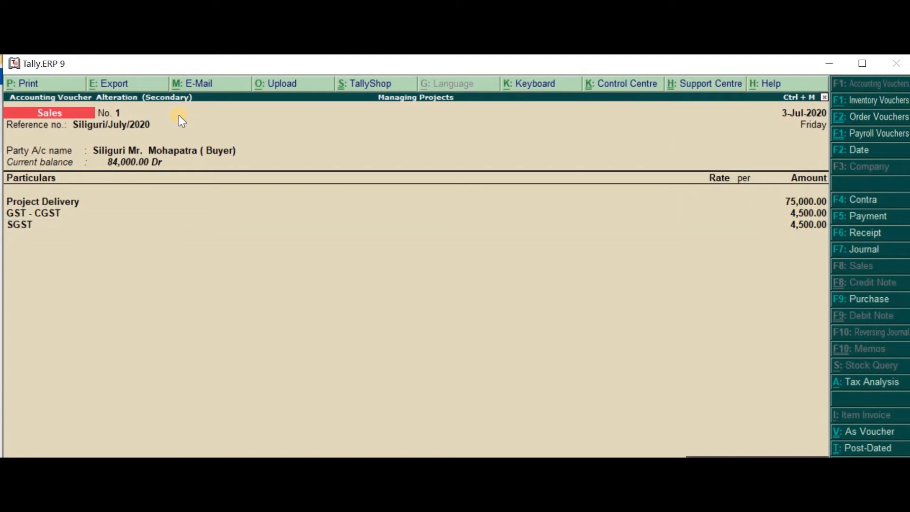
{"action": "key", "text": "Return"}
{"action": "key", "text": "Return"}
{"action": "key", "text": "Return"}
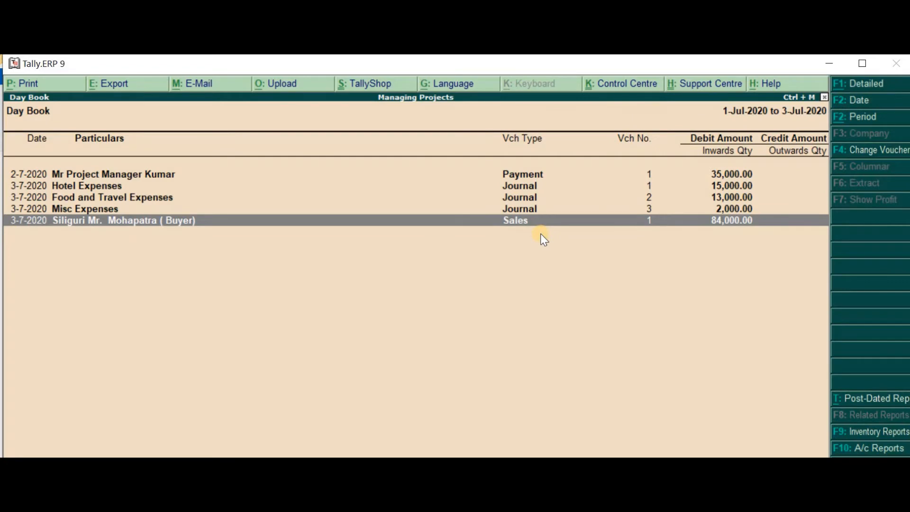
Consult the project checklist in the sticky note, return to Tally and open the Balance Sheet in detailed view
{"action": "key", "text": "alt+Tab"}
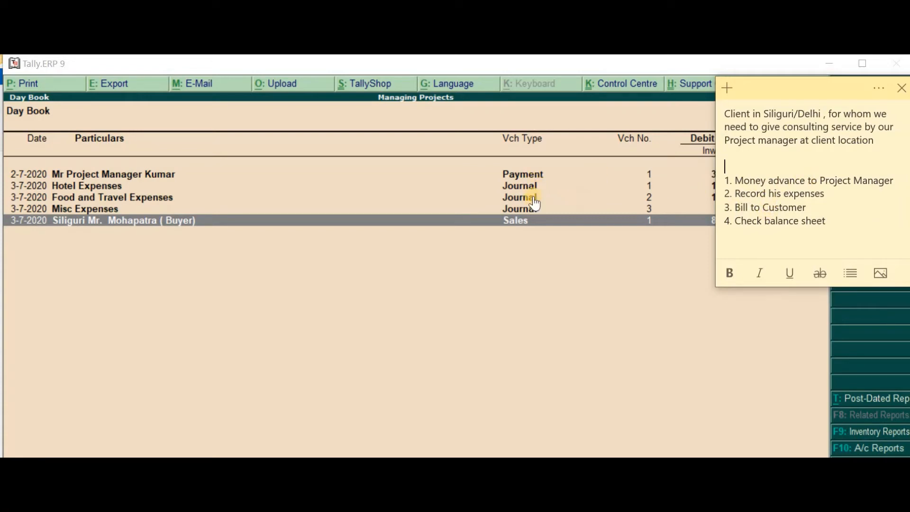
{"action": "left_click", "coordinate": [653, 227]}
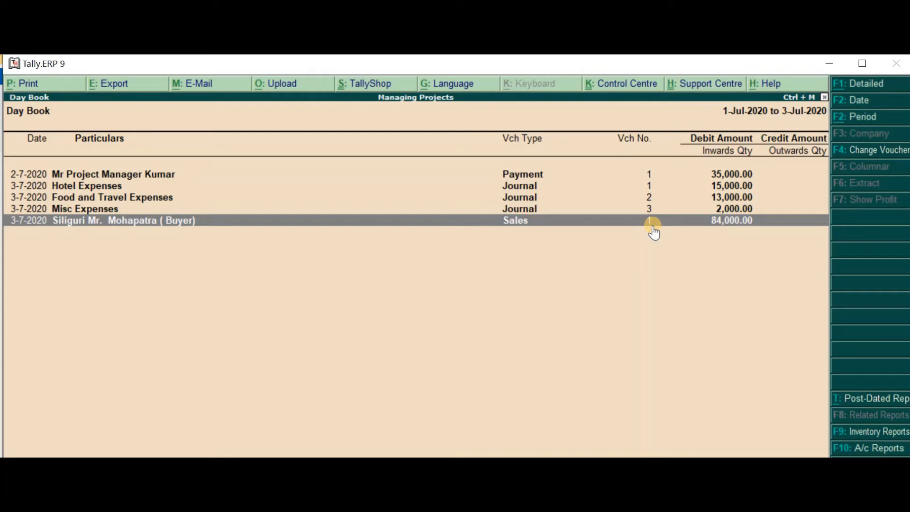
{"action": "key", "text": "Escape"}
{"action": "key", "text": "Escape"}
{"action": "key", "text": "Escape"}
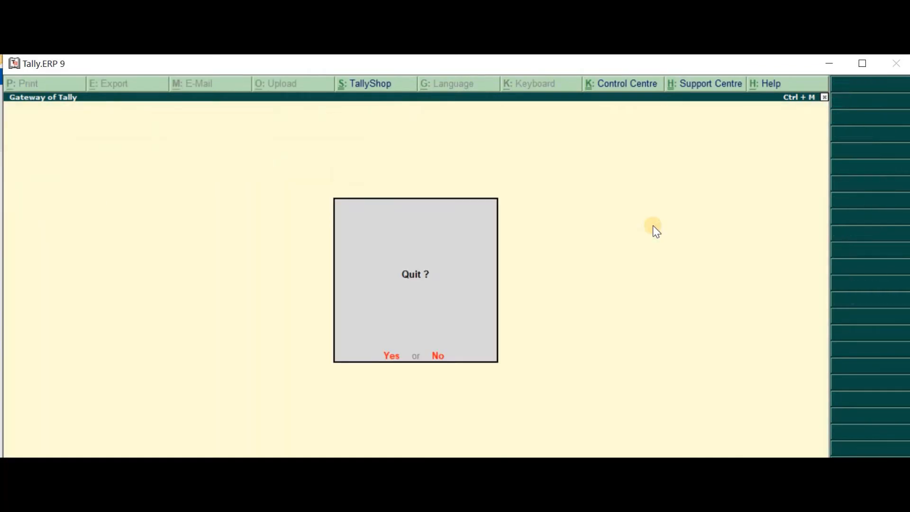
{"action": "key", "text": "Escape"}
{"action": "key", "text": "b"}
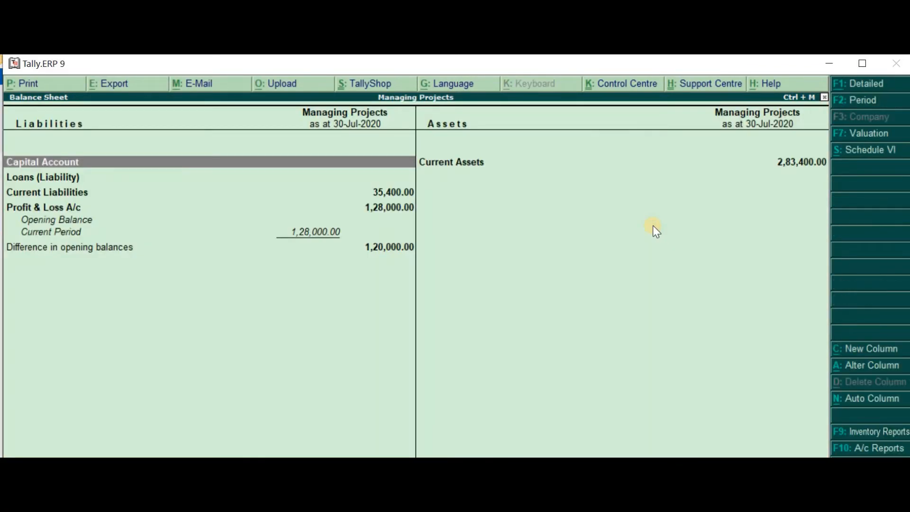
{"action": "key", "text": "alt+F1"}
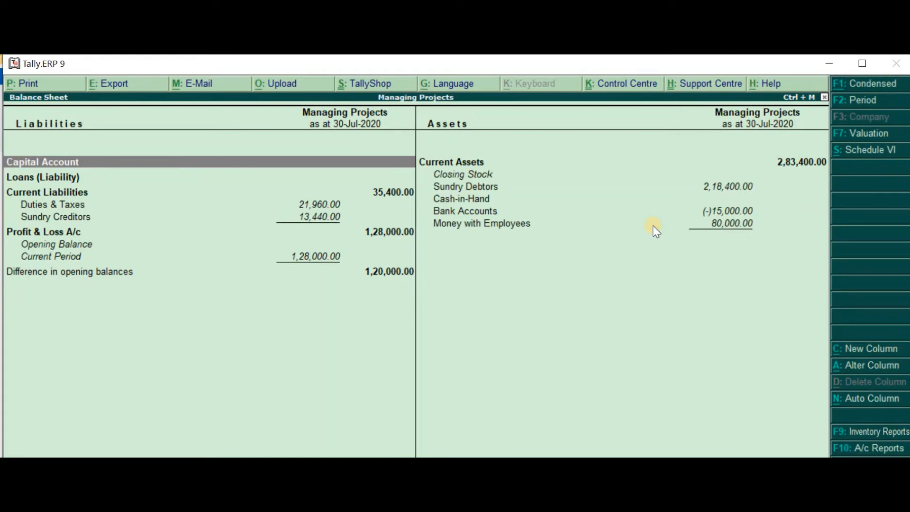
Set the Balance Sheet period to run from 1-4-2020 to 3-7-2020
{"action": "key", "text": "F2"}
{"action": "key", "text": "Return"}
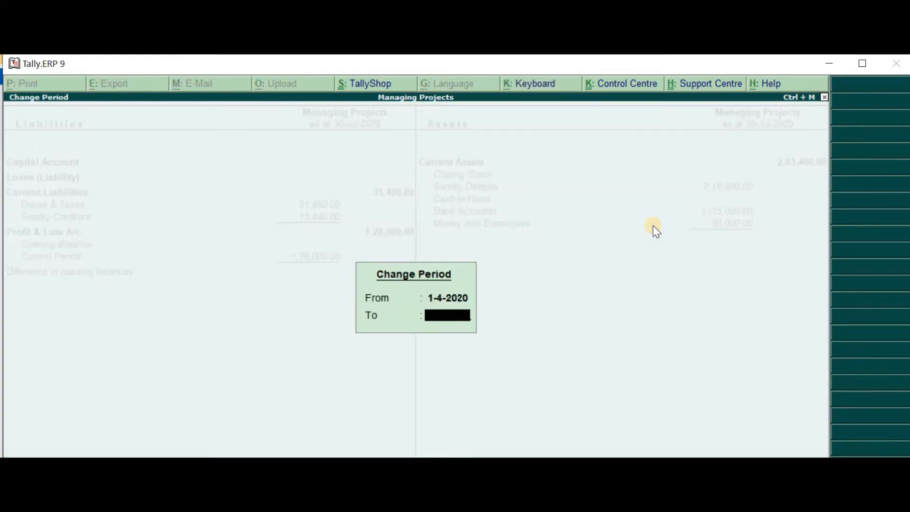
{"action": "type", "text": "3-7"}
{"action": "key", "text": "Return"}
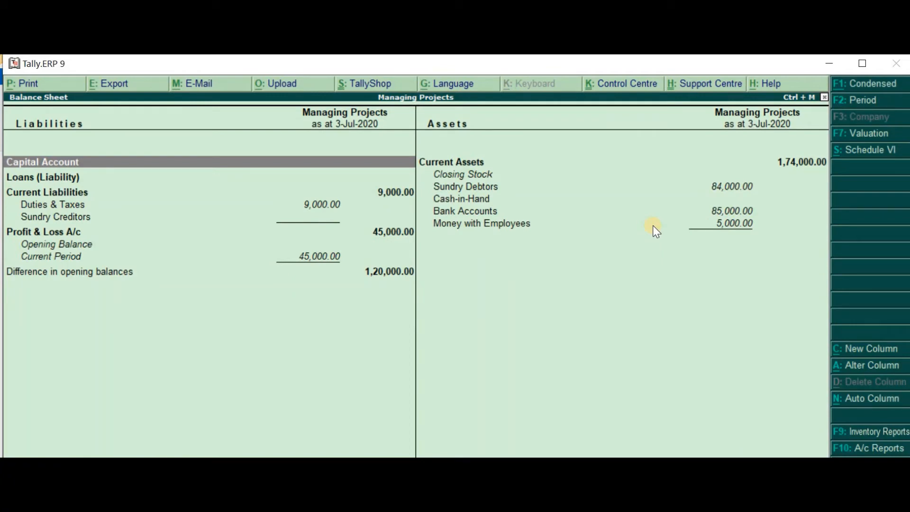
Review Duties & Taxes, trace Sundry Debtors down to the Siliguri buyer's sales voucher, and return to the Balance Sheet
{"action": "key", "text": "Down"}
{"action": "key", "text": "Down"}
{"action": "key", "text": "Down"}
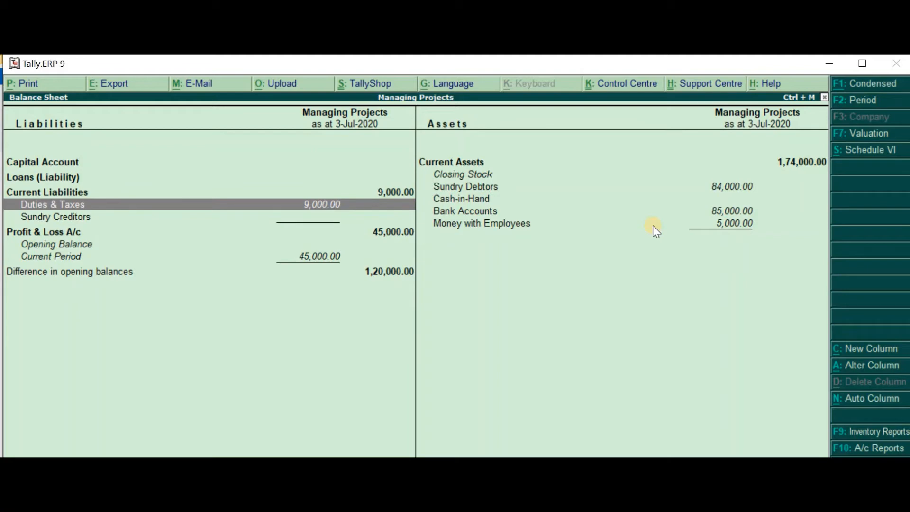
{"action": "key", "text": "Right"}
{"action": "key", "text": "Up"}
{"action": "key", "text": "Up"}
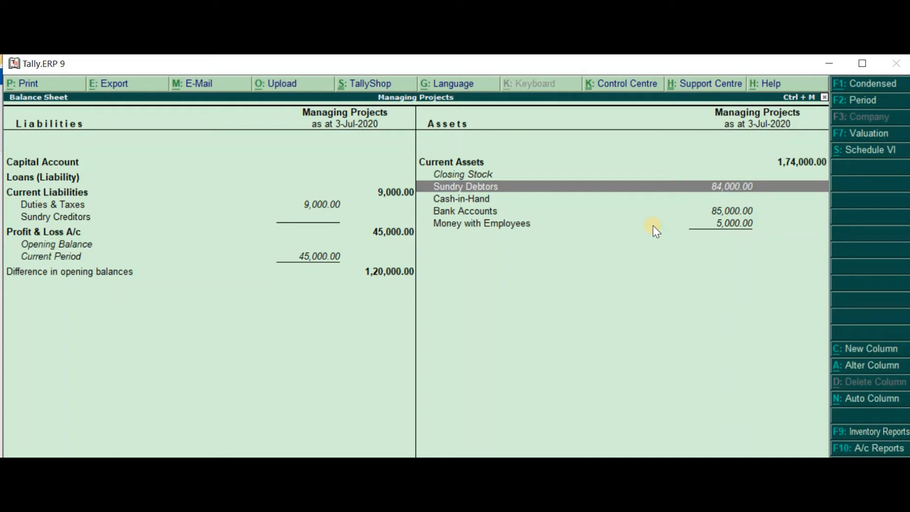
{"action": "key", "text": "Return"}
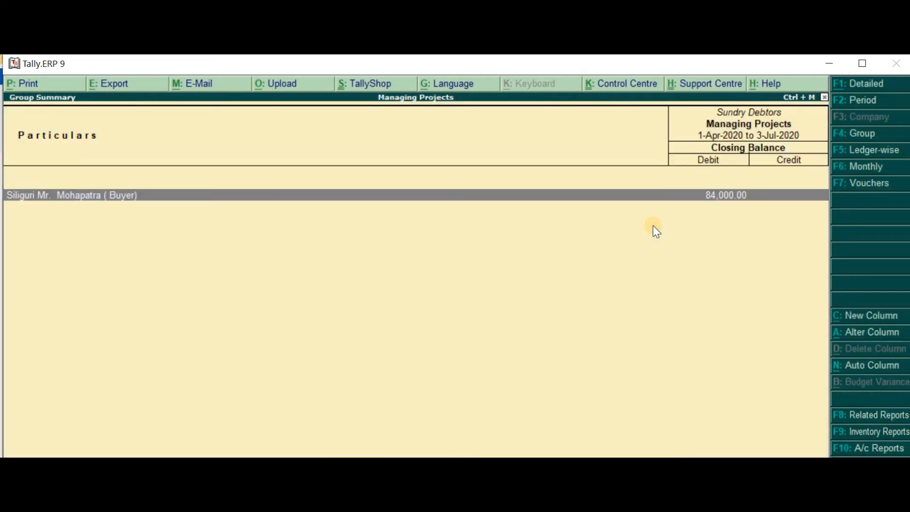
{"action": "key", "text": "Return"}
{"action": "key", "text": "Return"}
{"action": "key", "text": "Return"}
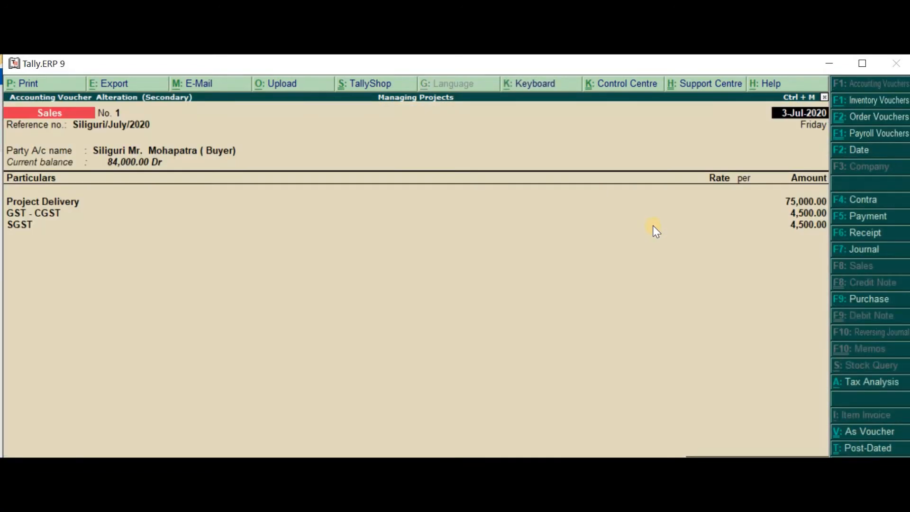
{"action": "key", "text": "Escape"}
{"action": "key", "text": "Escape"}
{"action": "key", "text": "Escape"}
{"action": "key", "text": "Escape"}
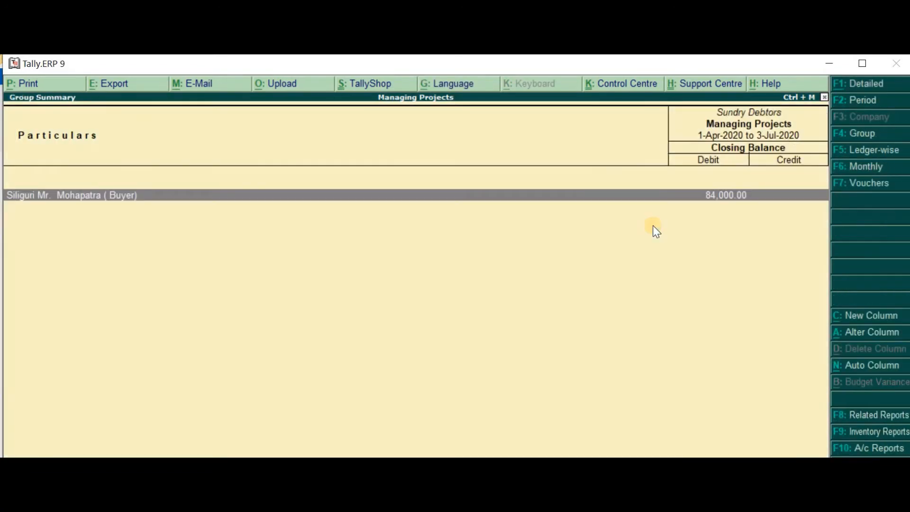
Trace Money with Employees to the project manager's July ledger vouchers, review the advance and expense entries, and return to the Balance Sheet
{"action": "key", "text": "Down"}
{"action": "key", "text": "Down"}
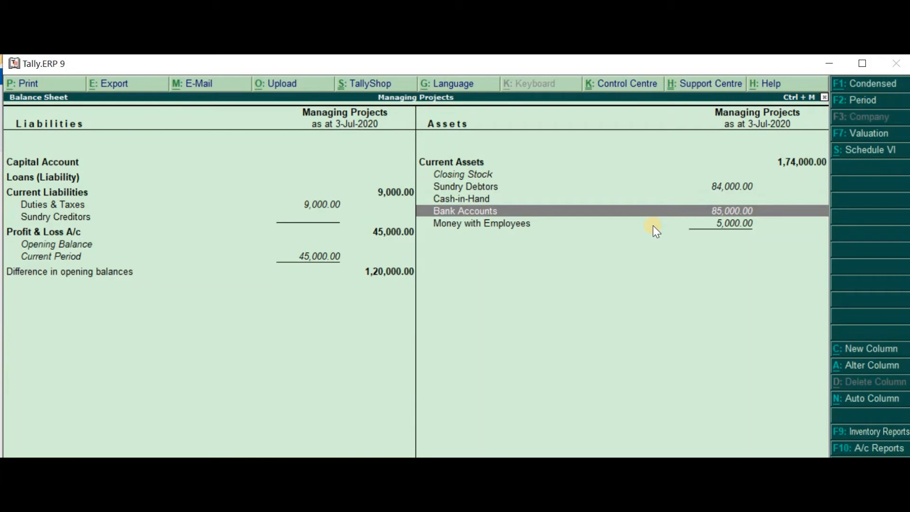
{"action": "key", "text": "Down"}
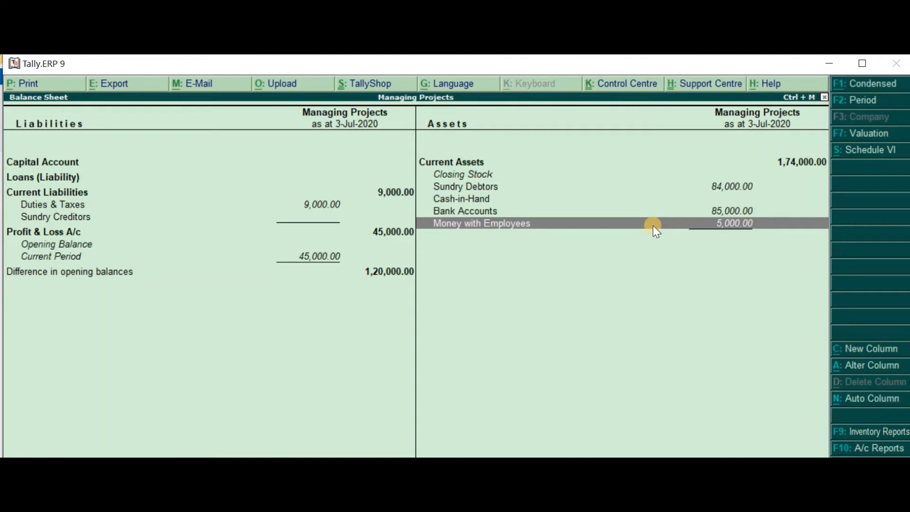
{"action": "key", "text": "Return"}
{"action": "key", "text": "Return"}
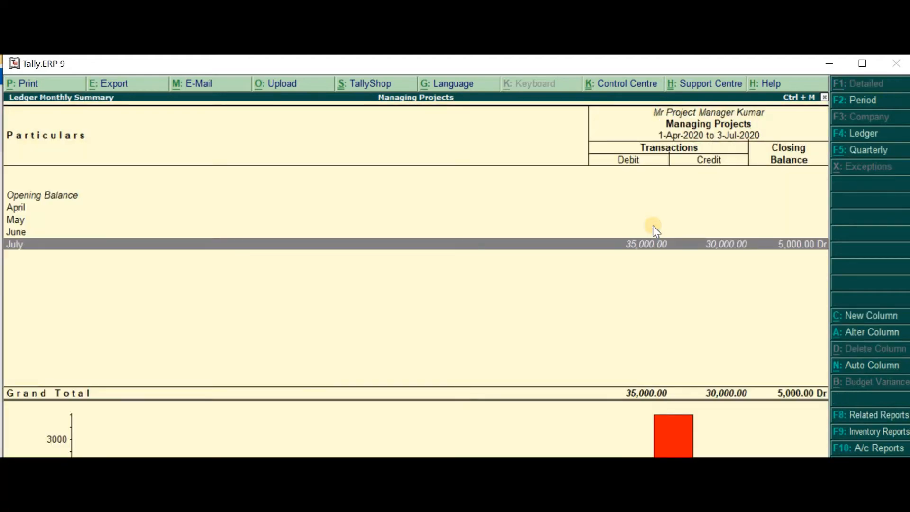
{"action": "double_click", "coordinate": [707, 247]}
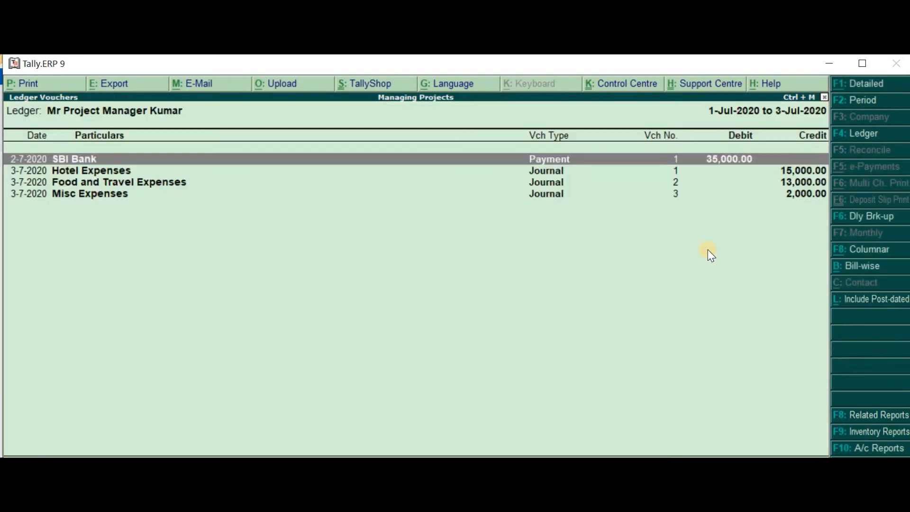
{"action": "key", "text": "Down"}
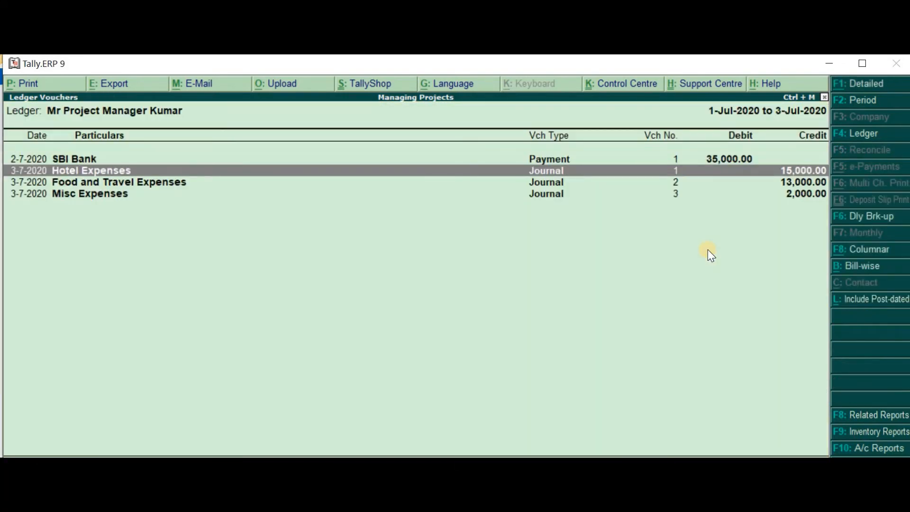
{"action": "key", "text": "Down"}
{"action": "key", "text": "Down"}
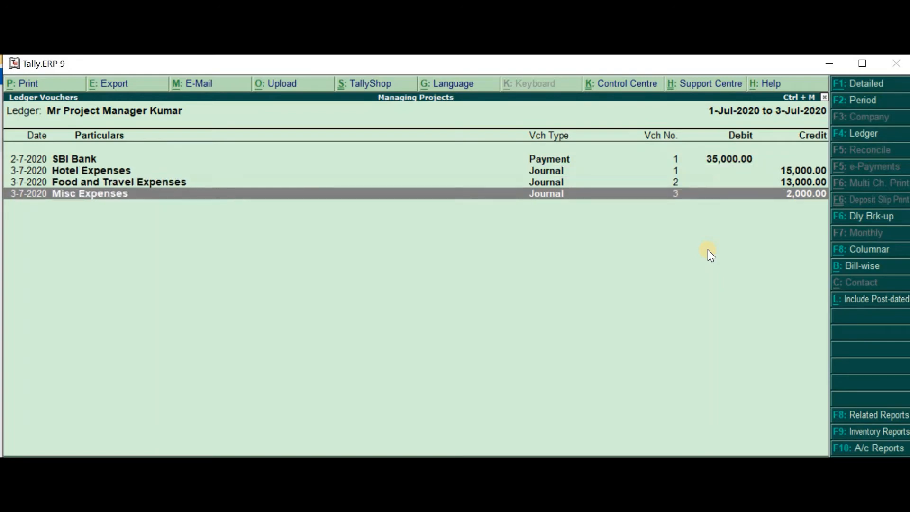
{"action": "key", "text": "Escape"}
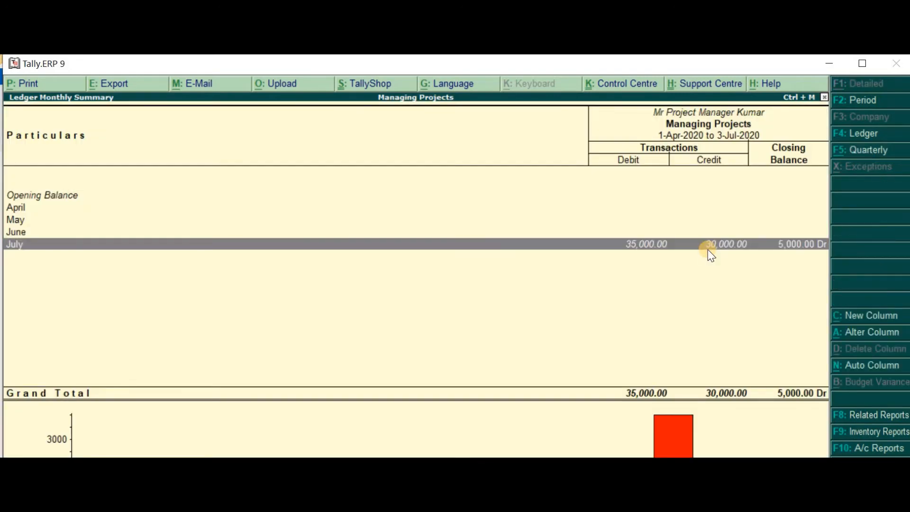
{"action": "key", "text": "Escape"}
{"action": "key", "text": "Escape"}
Open the Profit & Loss A/c from the liabilities side of the Balance Sheet
{"action": "key", "text": "Left"}
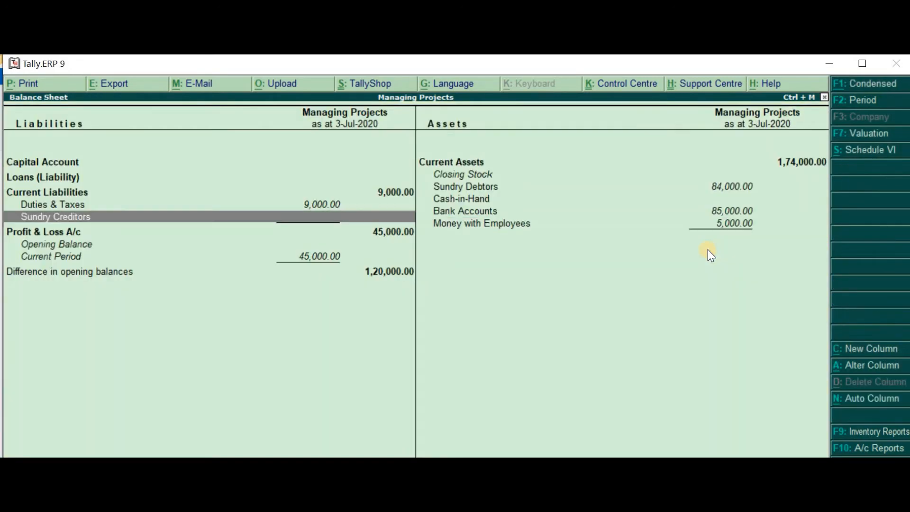
{"action": "key", "text": "Up"}
{"action": "key", "text": "Down"}
{"action": "key", "text": "Down"}
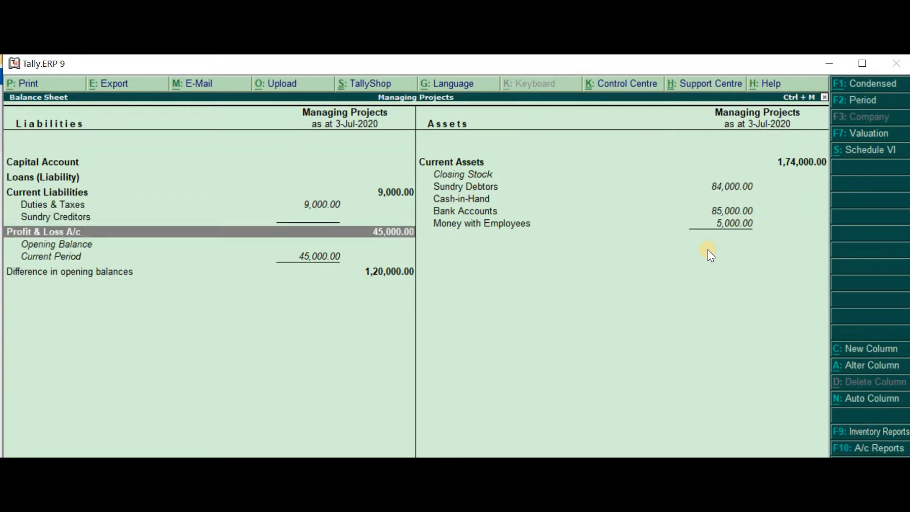
{"action": "key", "text": "Return"}
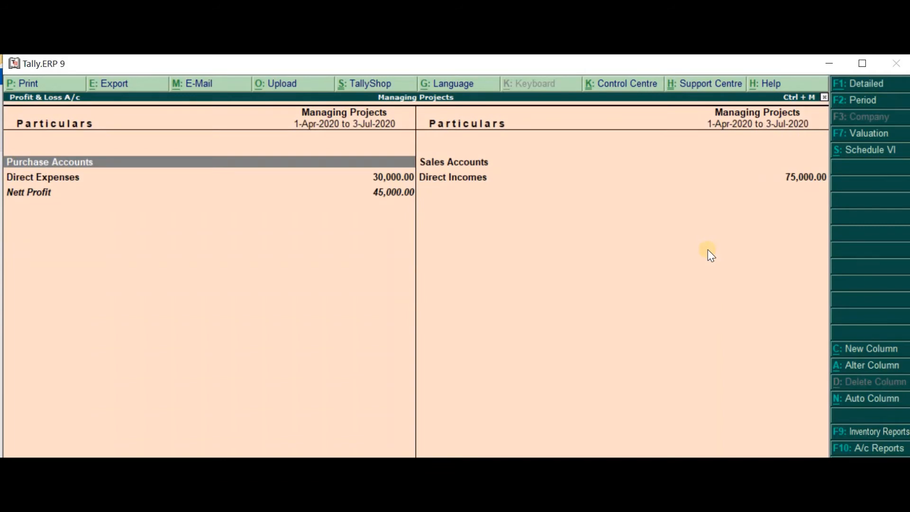
Expand the Profit & Loss A/c details, review tour expenses, Project Delivery income and nett profit, and return to the Gateway of Tally
{"action": "key", "text": "alt+F1"}
{"action": "key", "text": "Down"}
{"action": "key", "text": "Down"}
{"action": "key", "text": "Down"}
{"action": "key", "text": "Down"}
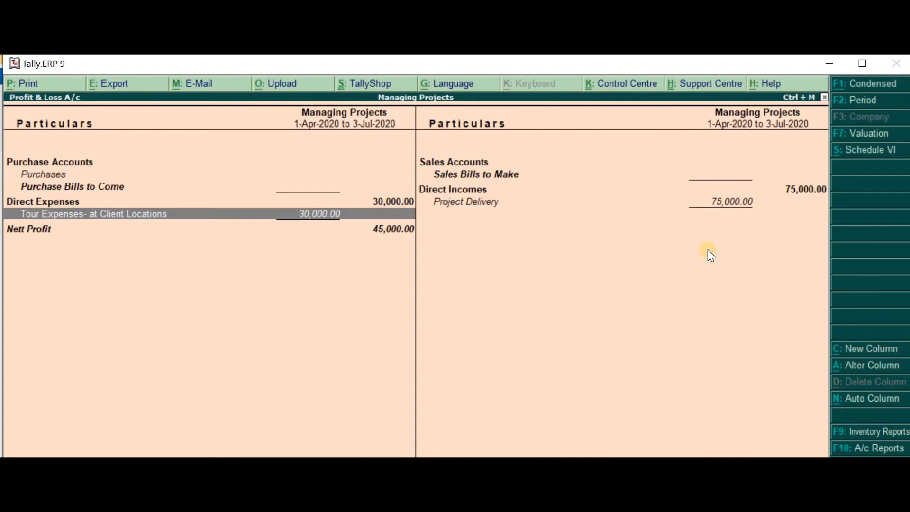
{"action": "key", "text": "Right"}
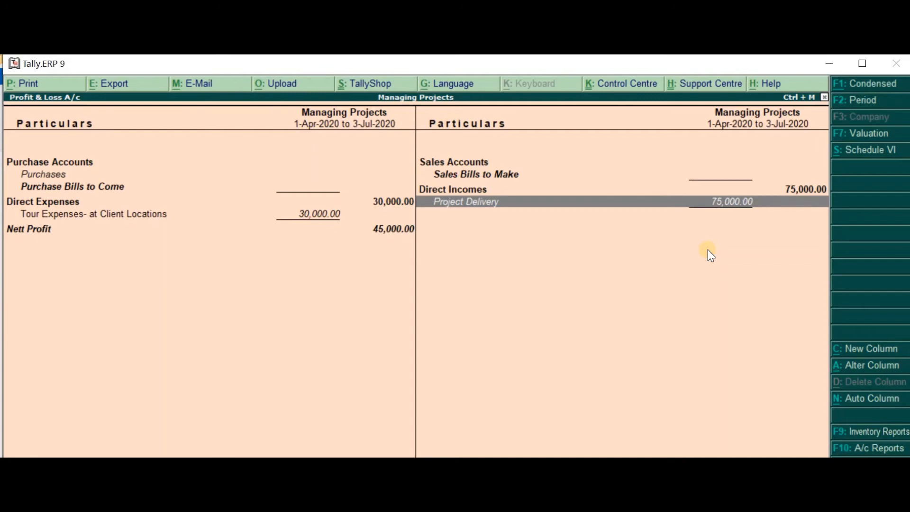
{"action": "key", "text": "Left"}
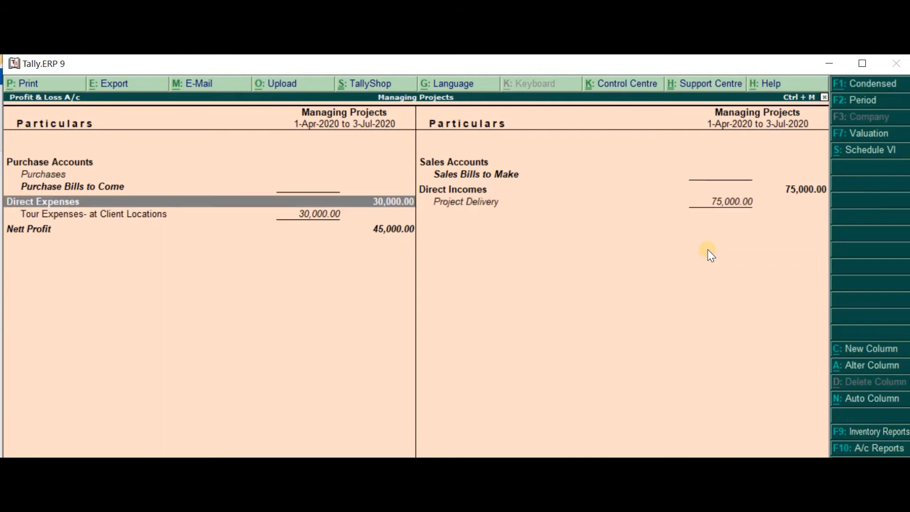
{"action": "key", "text": "Down"}
{"action": "key", "text": "Down"}
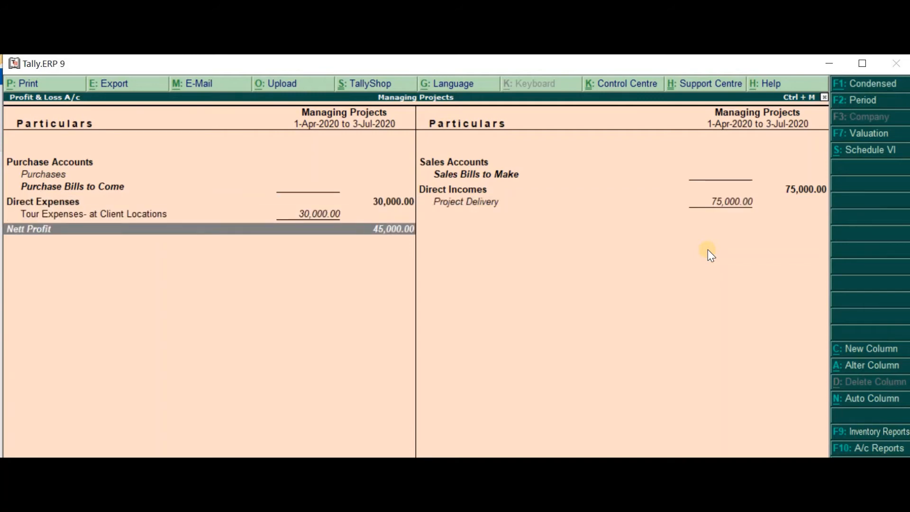
{"action": "key", "text": "Escape"}
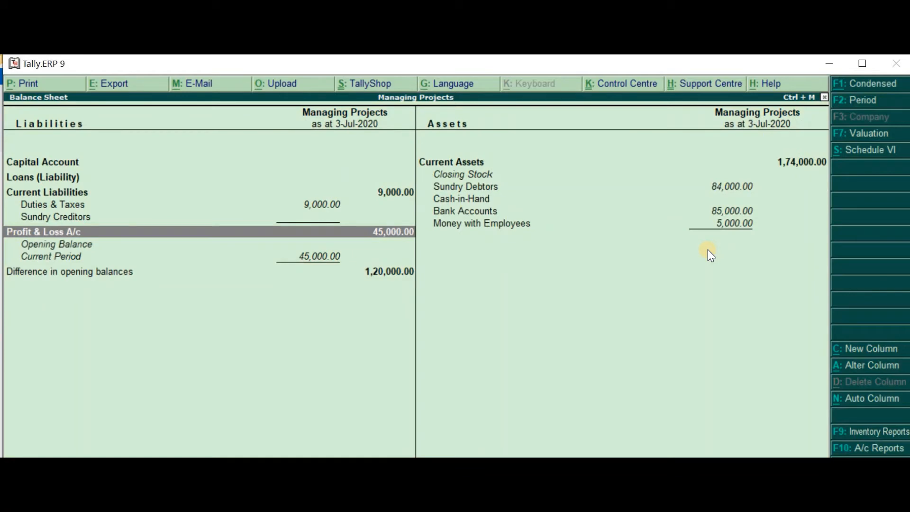
{"action": "key", "text": "Escape"}
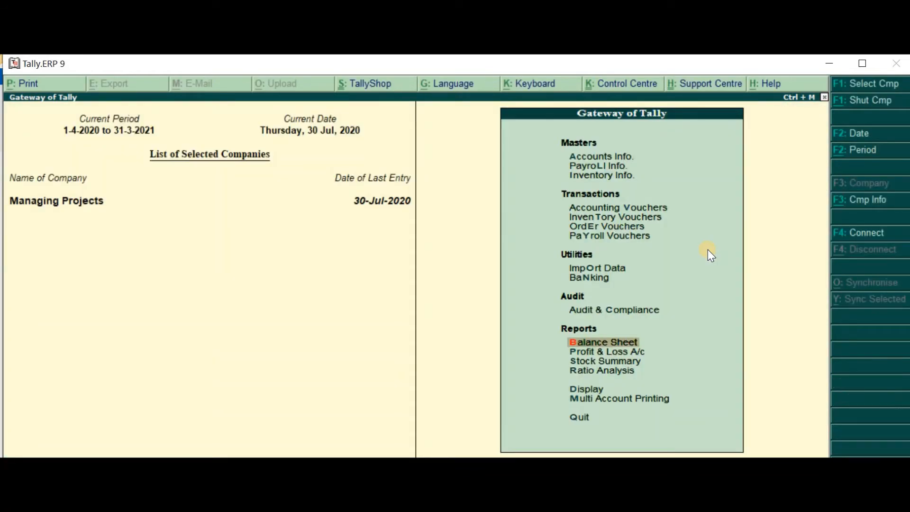
Display the Cost Centre Break-up report for the Project Expense - Siliguri cost centre
{"action": "key", "text": "d"}
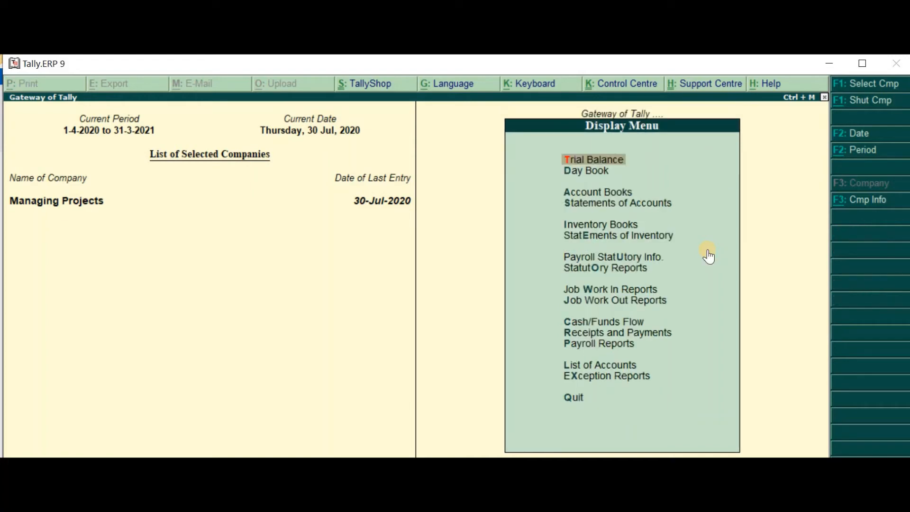
{"action": "key", "text": "Down"}
{"action": "key", "text": "Down"}
{"action": "key", "text": "Down"}
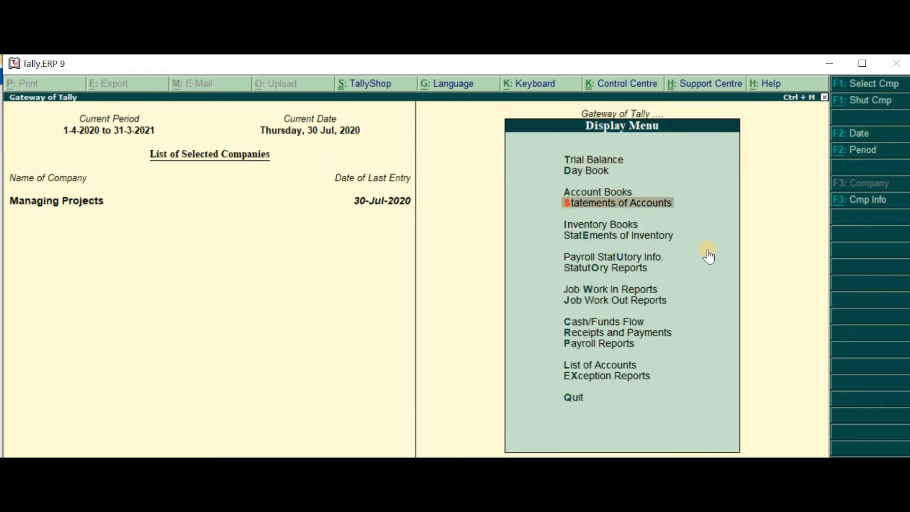
{"action": "key", "text": "Return"}
{"action": "key", "text": "Down"}
{"action": "key", "text": "Down"}
{"action": "key", "text": "Up"}
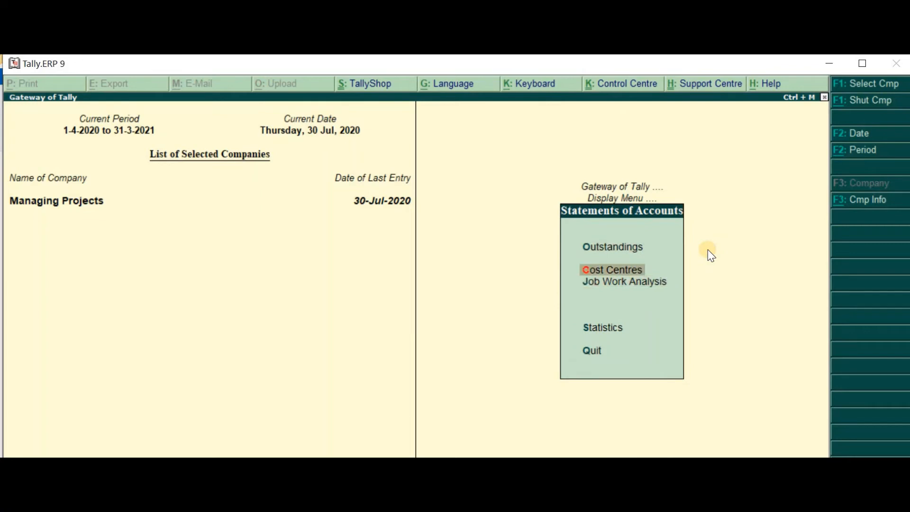
{"action": "key", "text": "Return"}
{"action": "key", "text": "Down"}
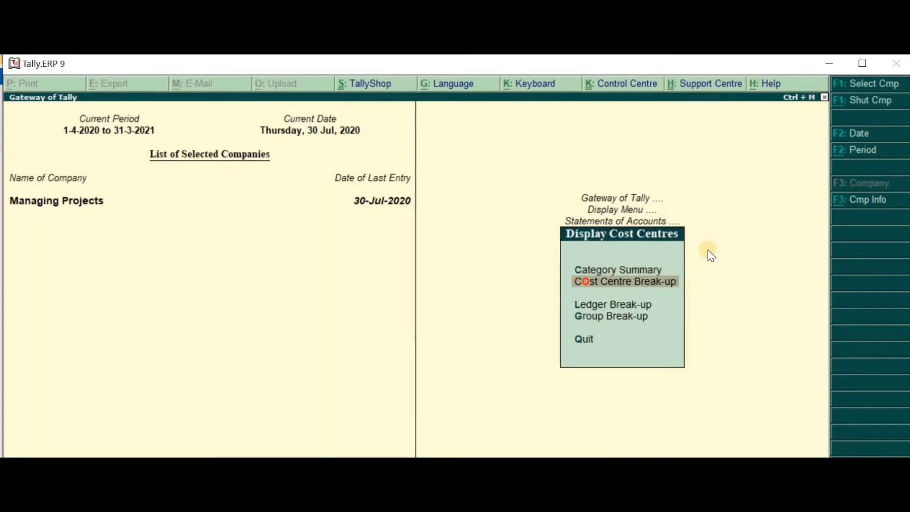
{"action": "key", "text": "Return"}
{"action": "key", "text": "Down"}
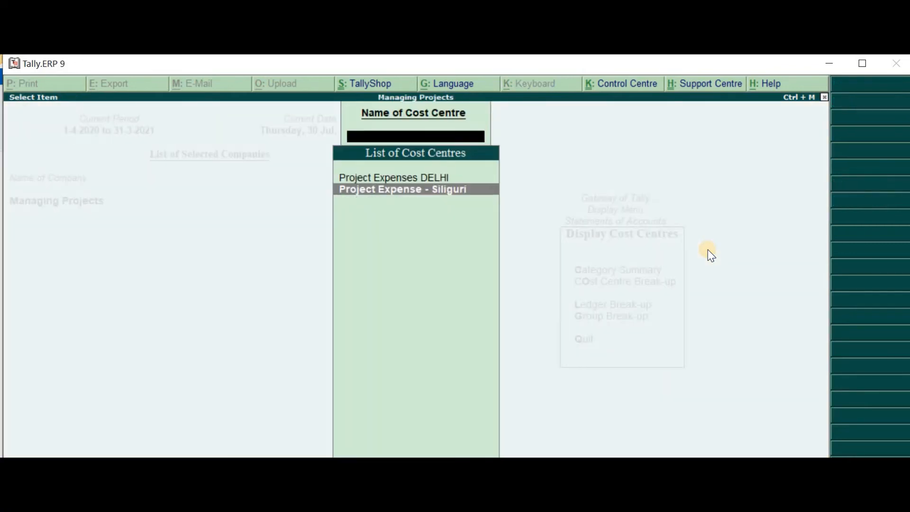
{"action": "key", "text": "Return"}
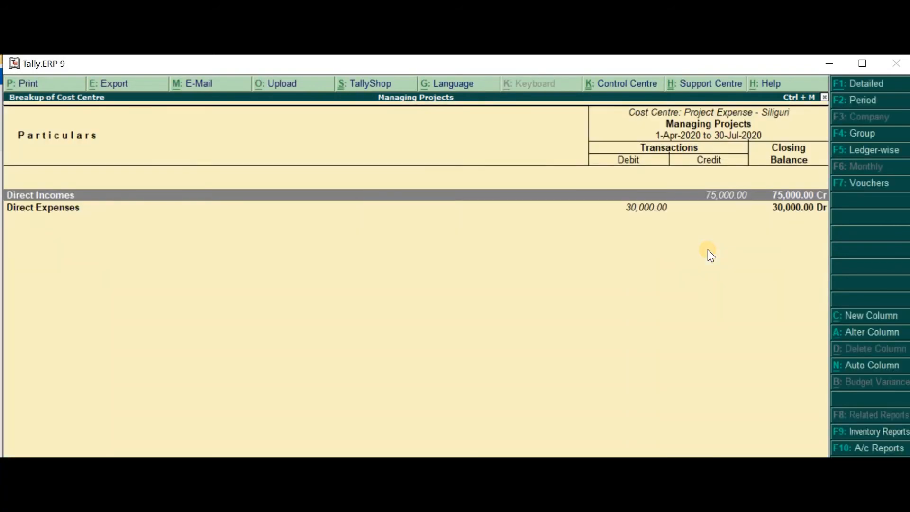
Show the break-up in detail and expand Tour Expenses- at Client Locations into its individual expense ledgers
{"action": "key", "text": "alt+F1"}
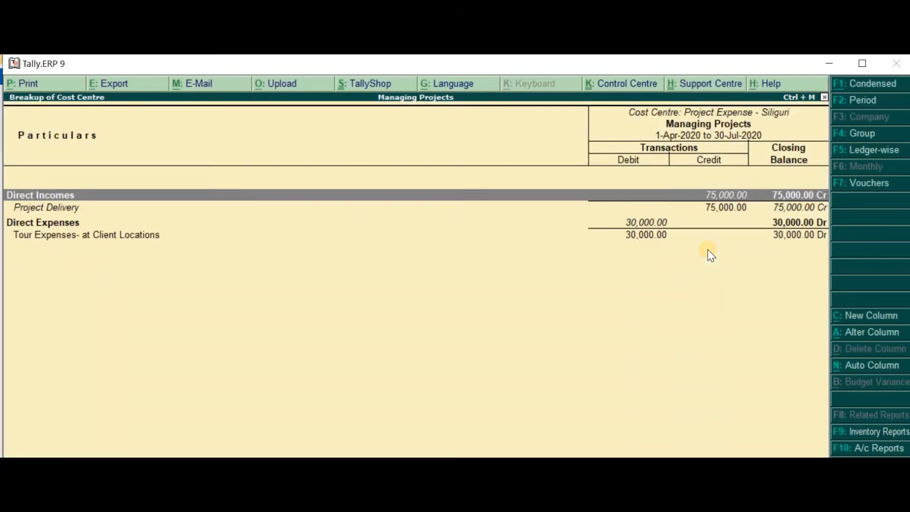
{"action": "key", "text": "Down"}
{"action": "key", "text": "Down"}
{"action": "key", "text": "Down"}
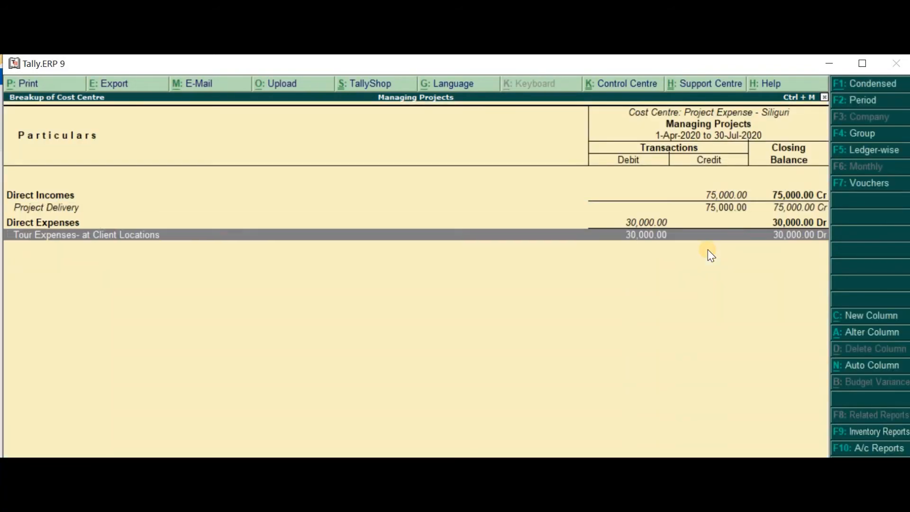
{"action": "key", "text": "shift+Return"}
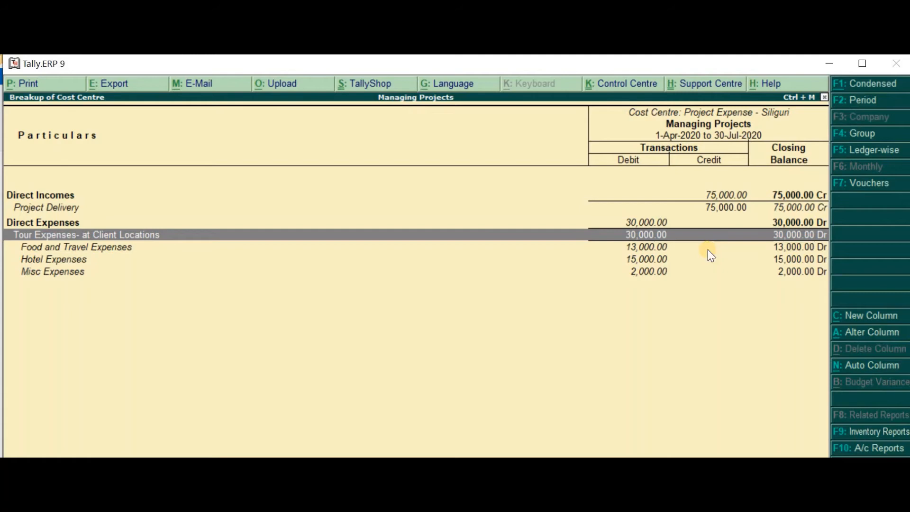
Review the food and travel, hotel and misc expenses against Project Delivery income, and return to the Gateway of Tally
{"action": "key", "text": "Down"}
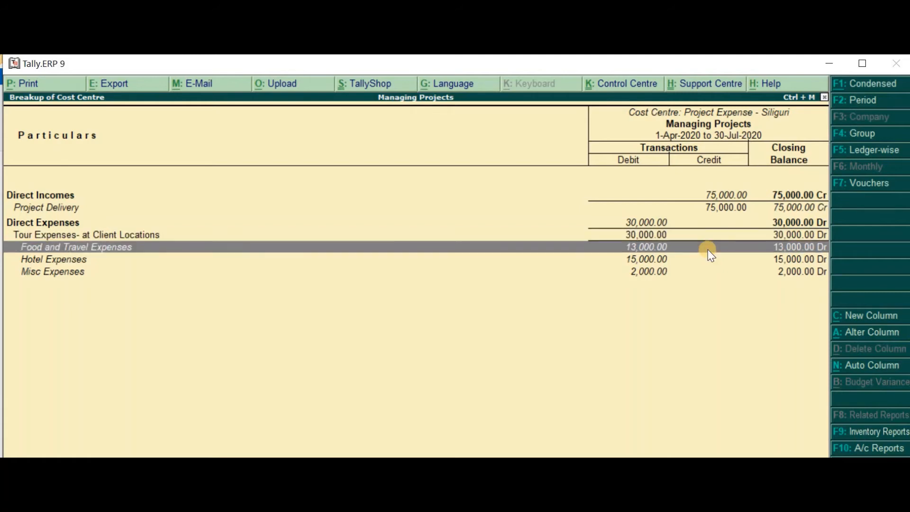
{"action": "key", "text": "Down"}
{"action": "key", "text": "Down"}
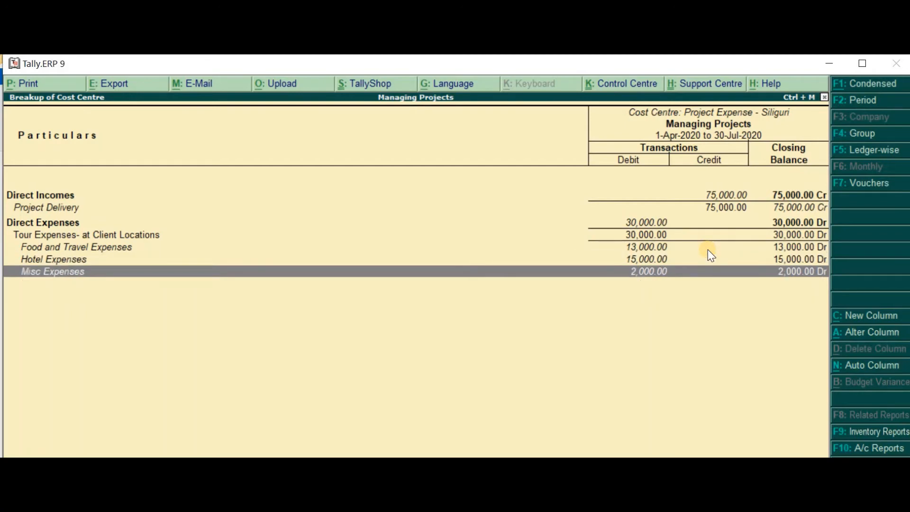
{"action": "key", "text": "Up"}
{"action": "key", "text": "Up"}
{"action": "key", "text": "Up"}
{"action": "key", "text": "Up"}
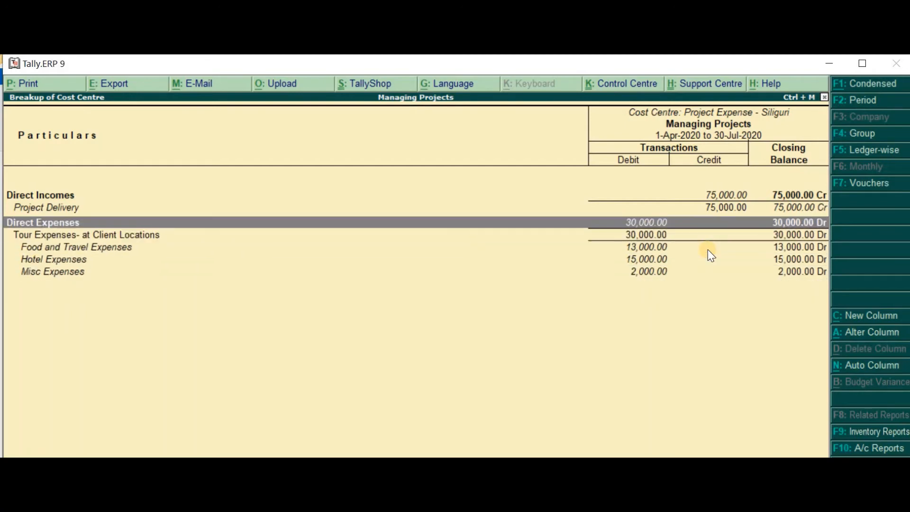
{"action": "key", "text": "Up"}
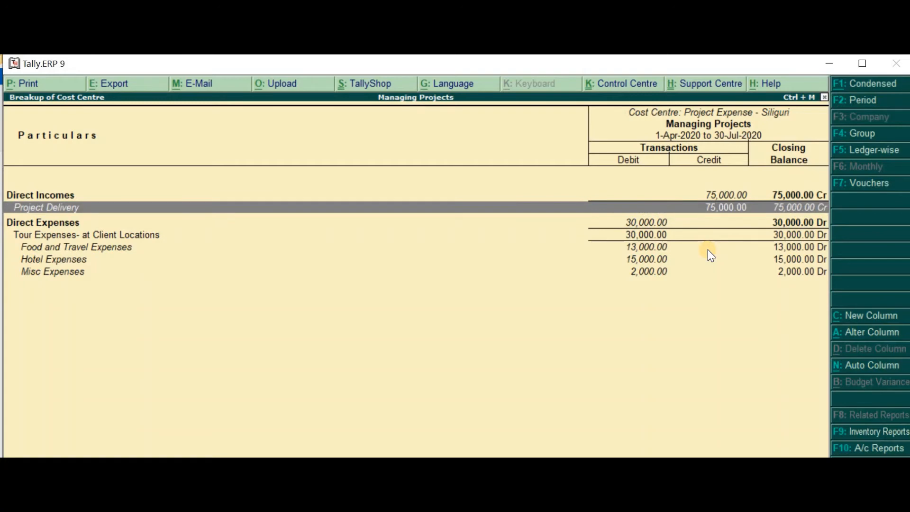
{"action": "key", "text": "Down"}
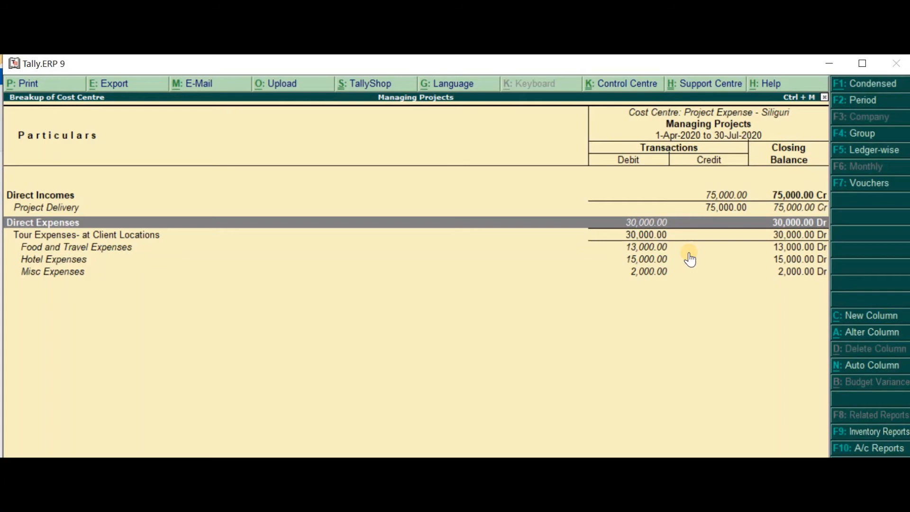
{"action": "key", "text": "Escape"}
{"action": "key", "text": "Escape"}
{"action": "key", "text": "Escape"}
{"action": "key", "text": "Escape"}
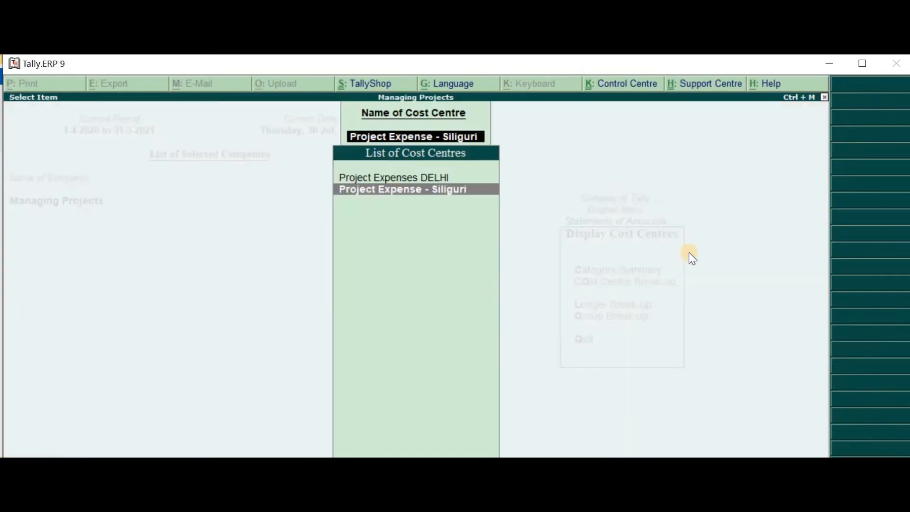
{"action": "key", "text": "Escape"}
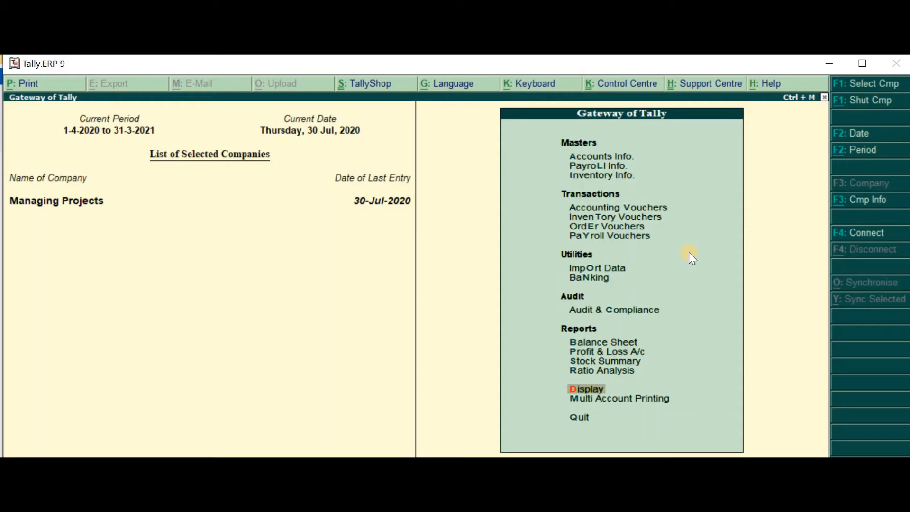
Display the group outstandings report for Money with Employees
{"action": "key", "text": "Return"}
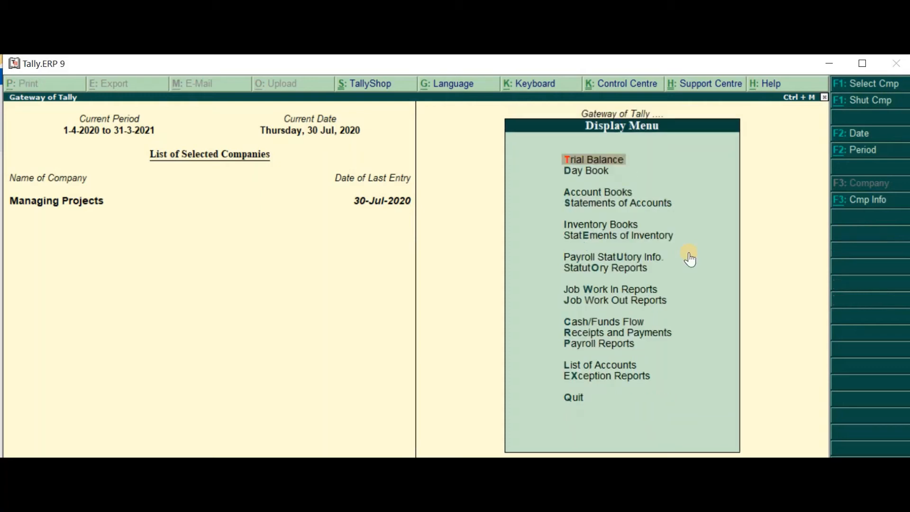
{"action": "key", "text": "s"}
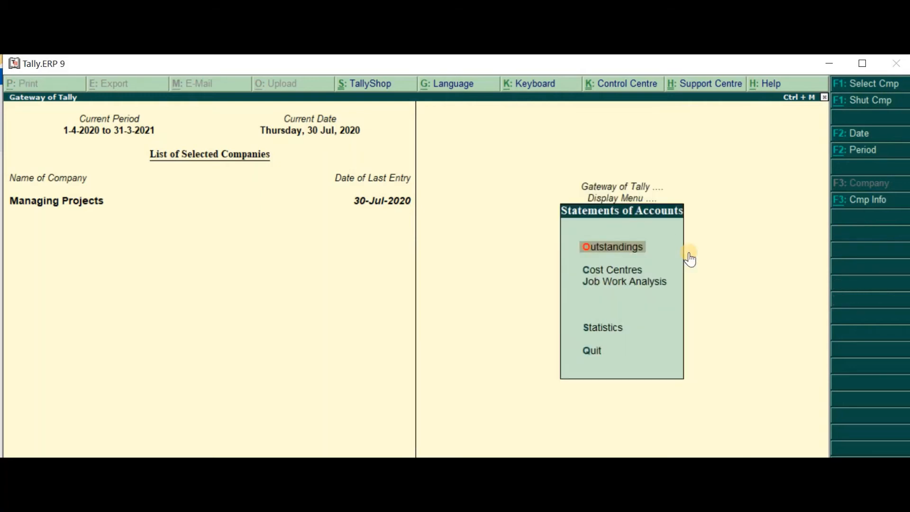
{"action": "key", "text": "Return"}
{"action": "key", "text": "g"}
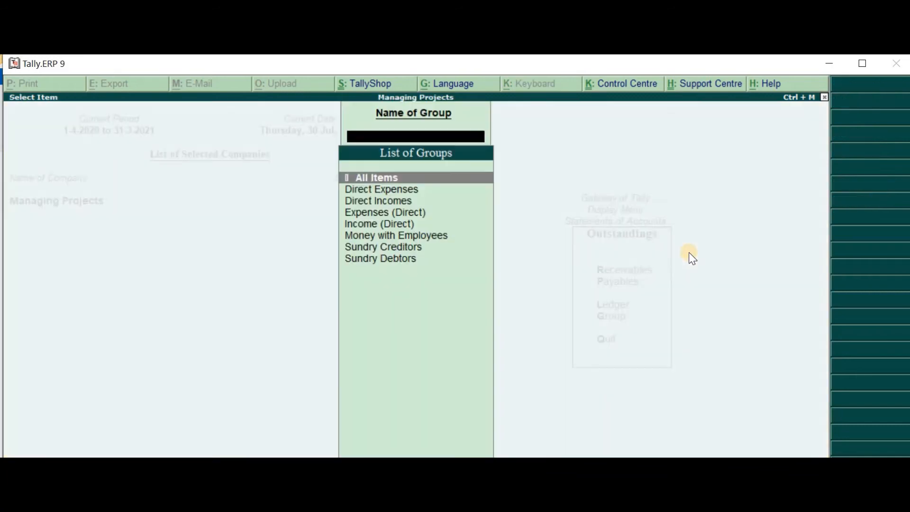
{"action": "key", "text": "Down"}
{"action": "key", "text": "Down"}
{"action": "key", "text": "Down"}
{"action": "key", "text": "Down"}
{"action": "key", "text": "Down"}
{"action": "key", "text": "Down"}
{"action": "key", "text": "Down"}
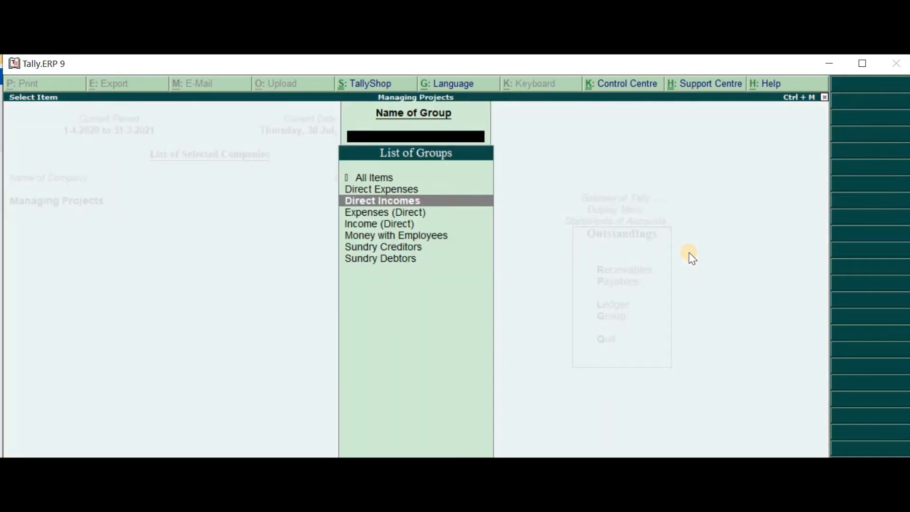
{"action": "key", "text": "Return"}
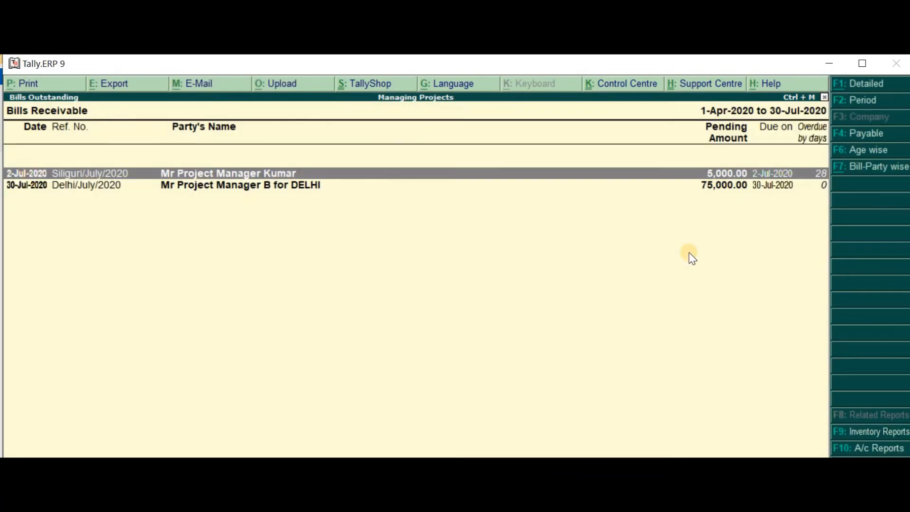
Set the Bills Receivable period to end on 3-7-2020 and expand the Siliguri/July/2020 bill to view its payment and journal entries
{"action": "key", "text": "F2"}
{"action": "key", "text": "Return"}
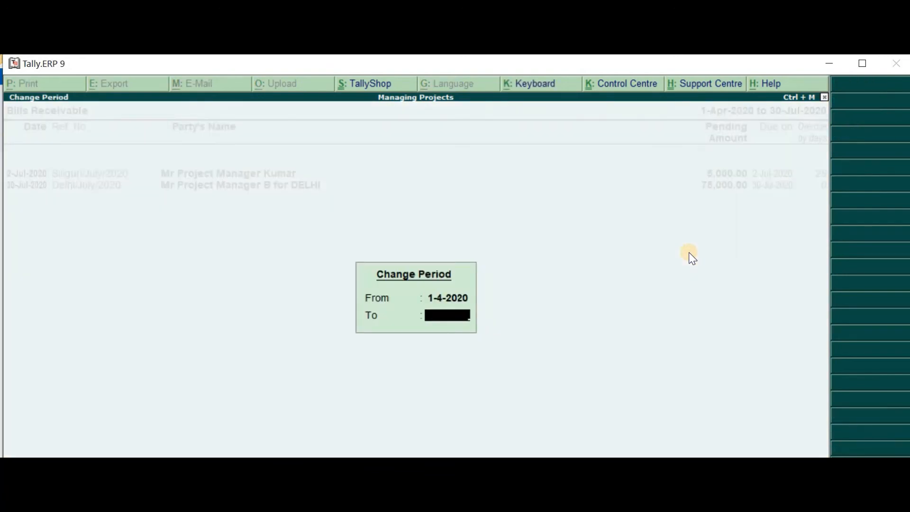
{"action": "type", "text": "37"}
{"action": "key", "text": "Return"}
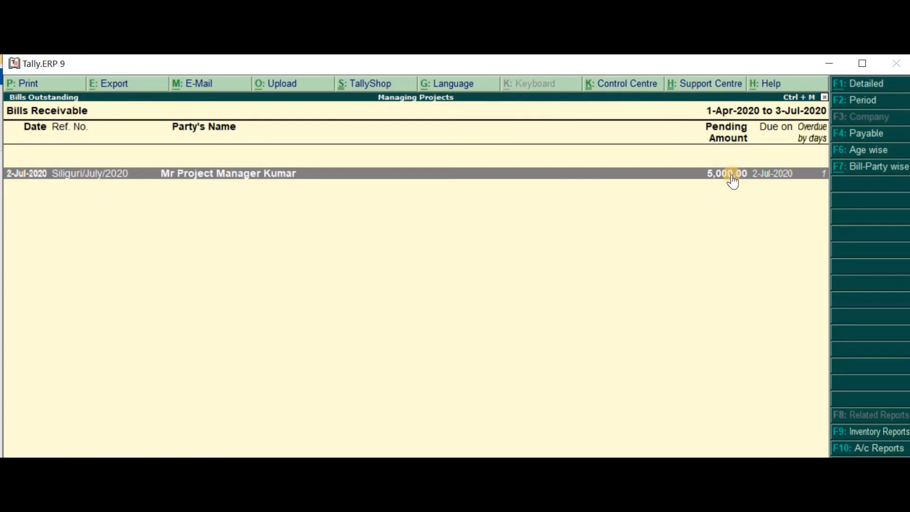
{"action": "key", "text": "shift+Return"}
{"action": "key", "text": "Down"}
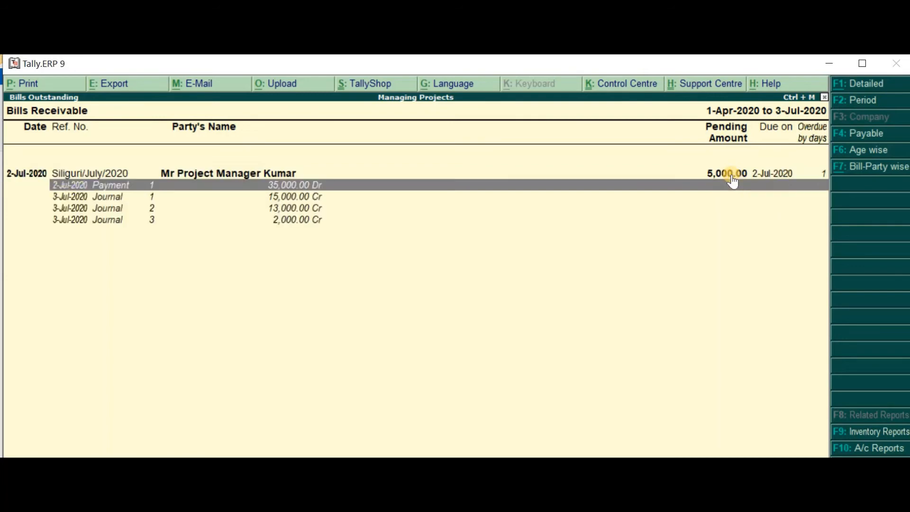
Leave the group report and open the ledger outstandings of the Siliguri project manager
{"action": "key", "text": "Escape"}
{"action": "key", "text": "Down"}
{"action": "key", "text": "Down"}
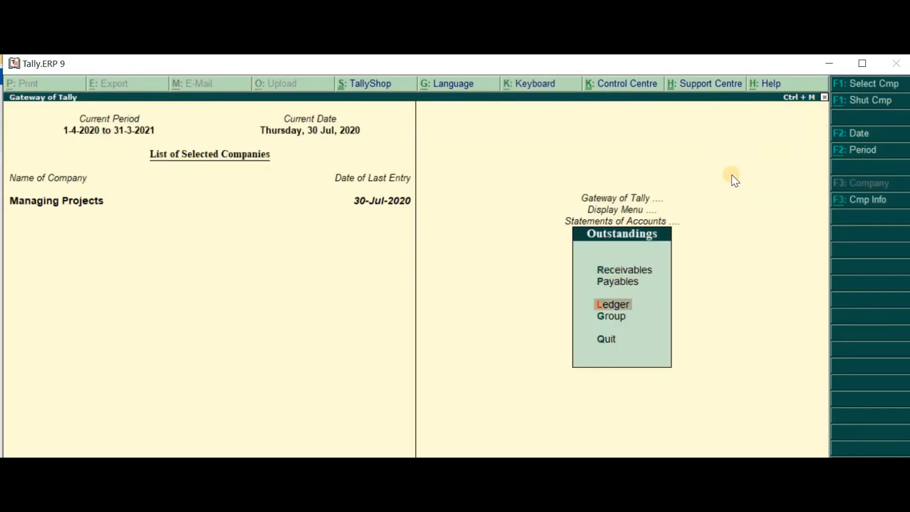
{"action": "key", "text": "Return"}
{"action": "key", "text": "Down"}
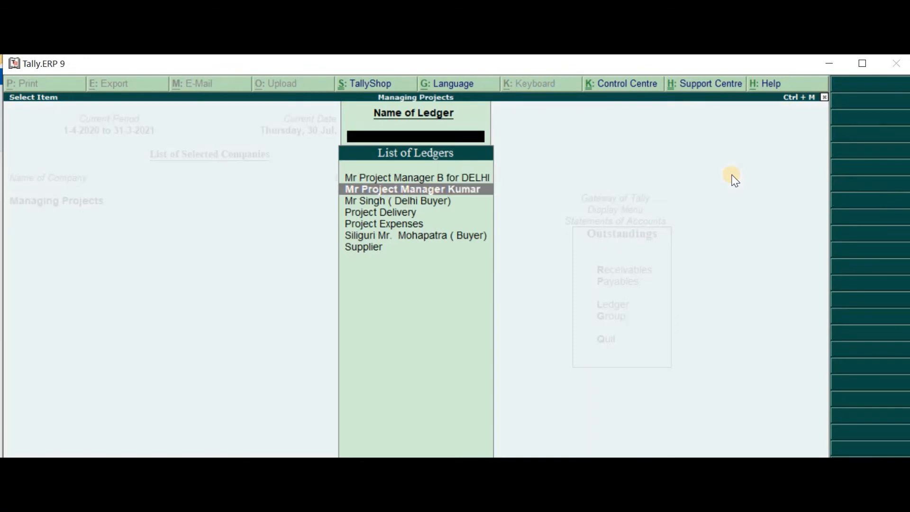
{"action": "key", "text": "Return"}
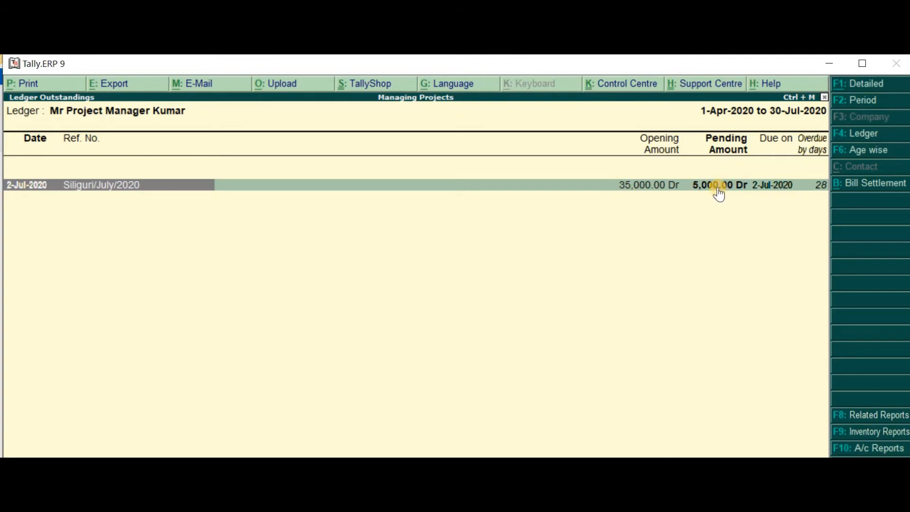
Select the pending Siliguri/July/2020 bill and start its Bill Settlement as a receipt dated 3-Jul-2020
{"action": "key", "text": "space"}
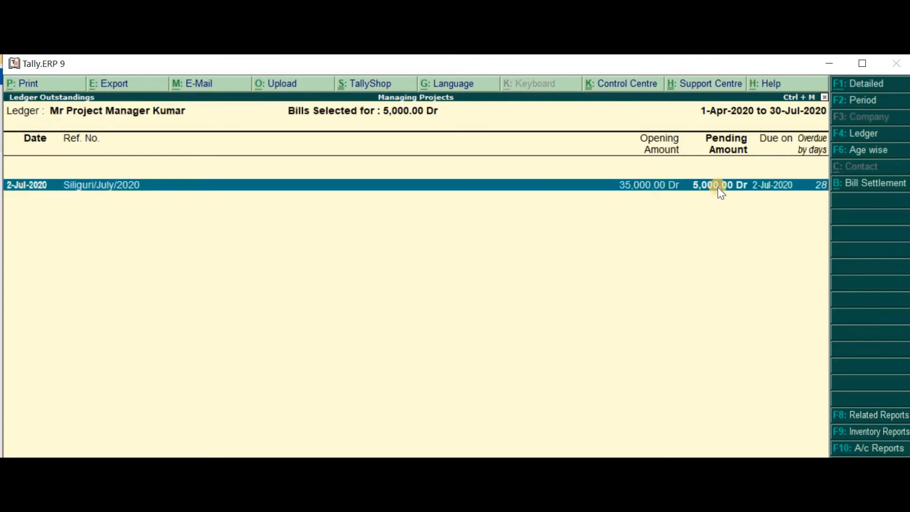
{"action": "key", "text": "alt+b"}
{"action": "key", "text": "Return"}
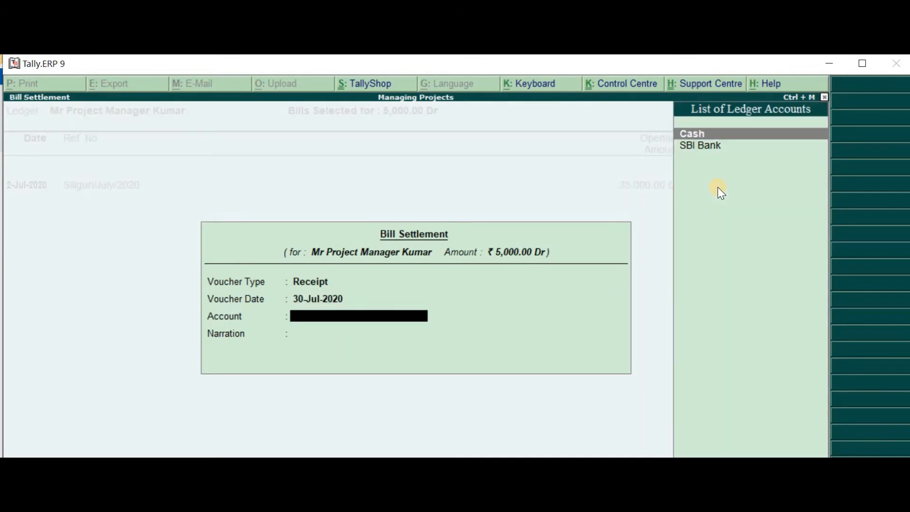
{"action": "key", "text": "BackSpace"}
{"action": "type", "text": "3"}
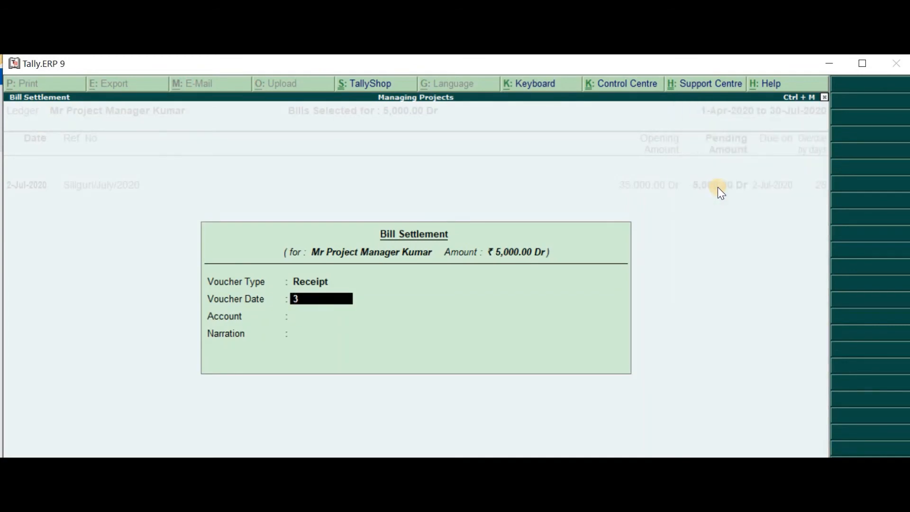
{"action": "type", "text": "-7"}
{"action": "key", "text": "Return"}
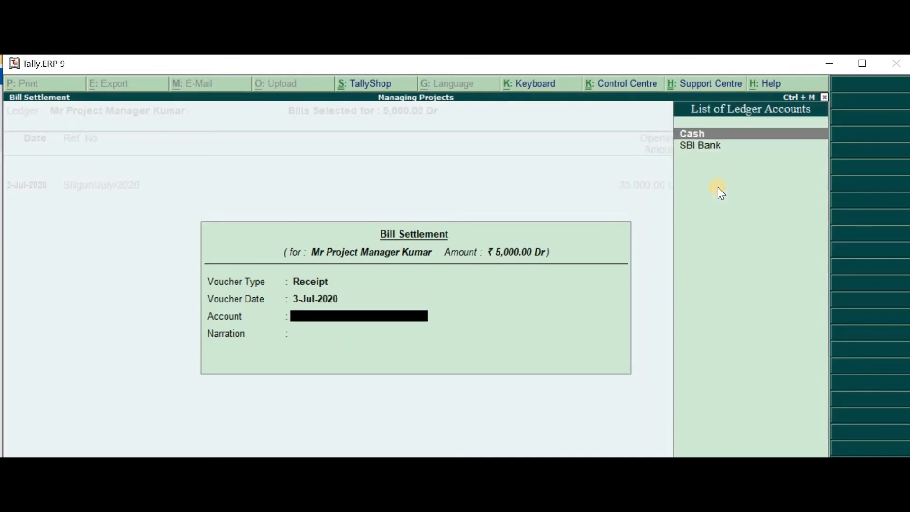
Use SBI Bank as the settlement account without a narration and save the 5,000.00 receipt voucher against Siliguri/July/2020
{"action": "key", "text": "Down"}
{"action": "key", "text": "Return"}
{"action": "key", "text": "Return"}
{"action": "key", "text": "Return"}
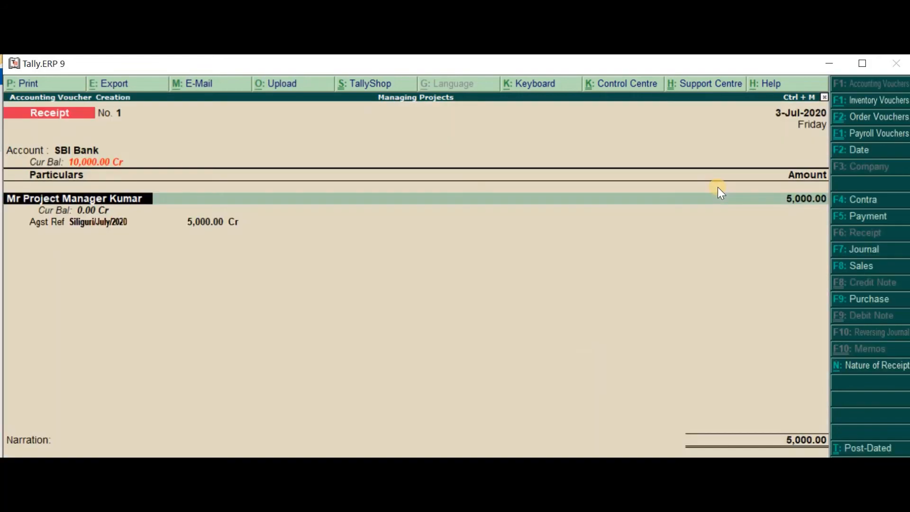
{"action": "key", "text": "Return"}
{"action": "key", "text": "Return"}
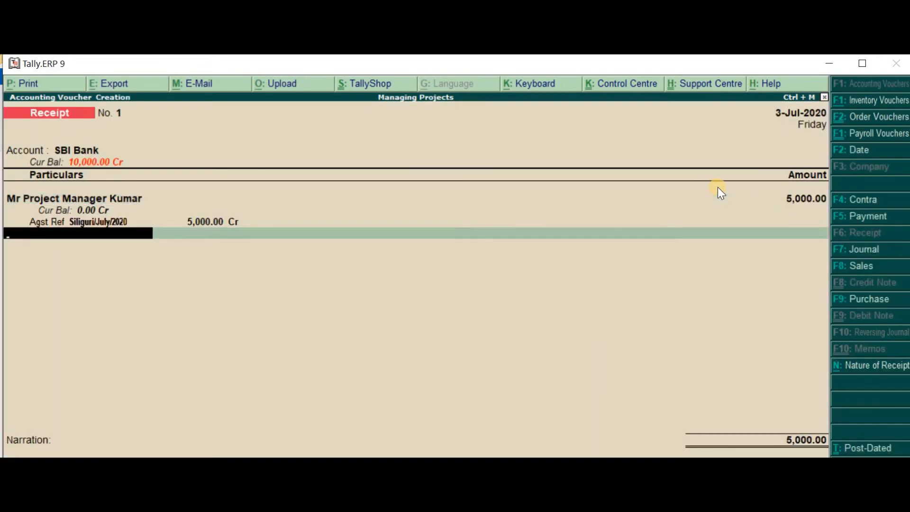
{"action": "key", "text": "Return"}
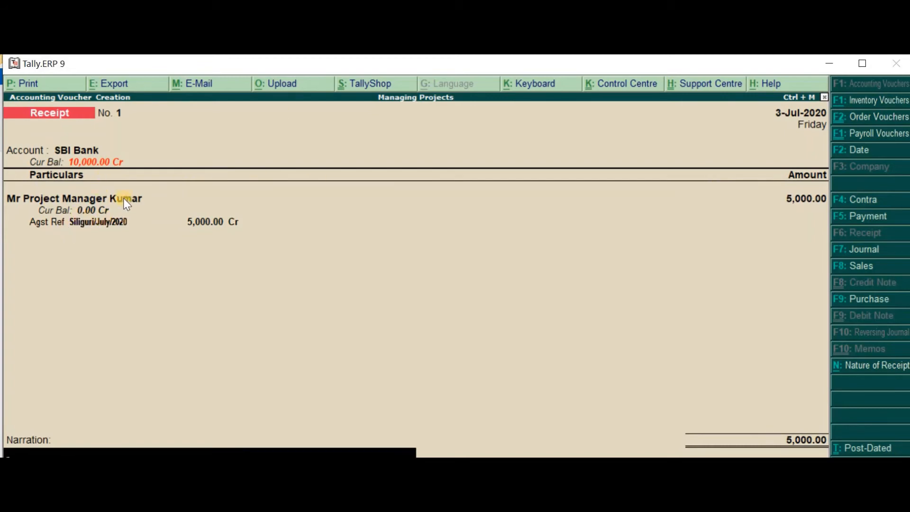
{"action": "key", "text": "Return"}
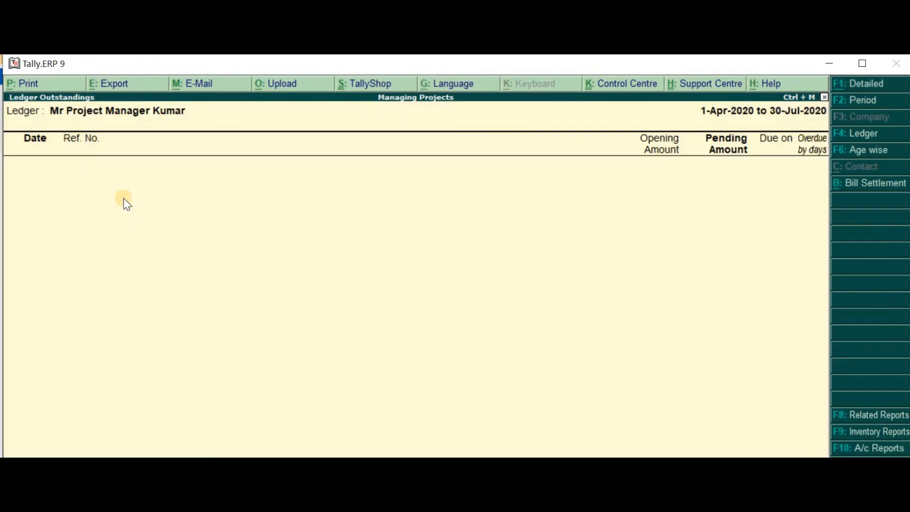
Return to the Gateway of Tally and set the current period from 30-7-2020 to 31-3-2021
{"action": "key", "text": "Escape"}
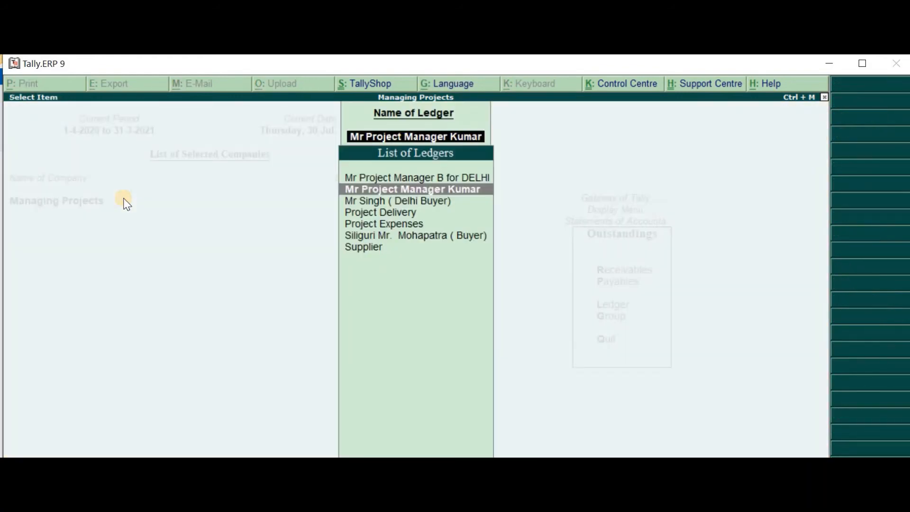
{"action": "key", "text": "Escape"}
{"action": "key", "text": "Escape"}
{"action": "key", "text": "Escape"}
{"action": "key", "text": "Escape"}
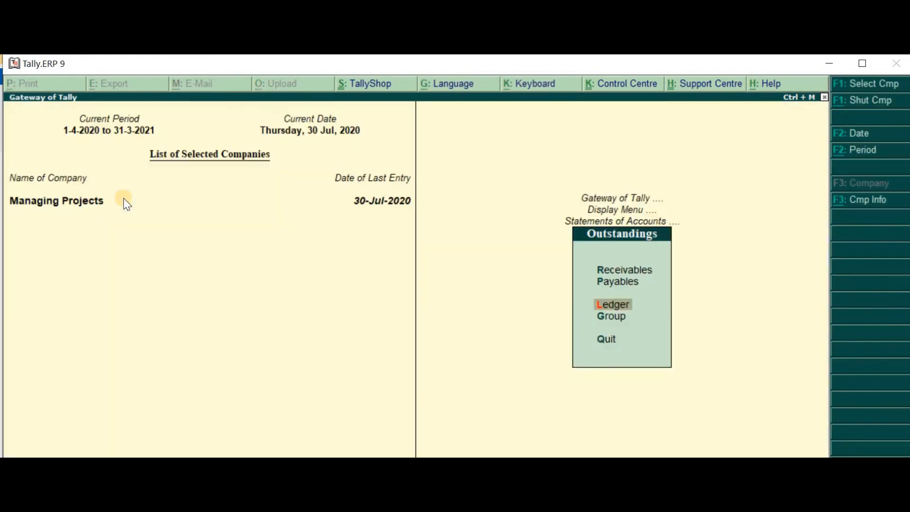
{"action": "key", "text": "alt+F2"}
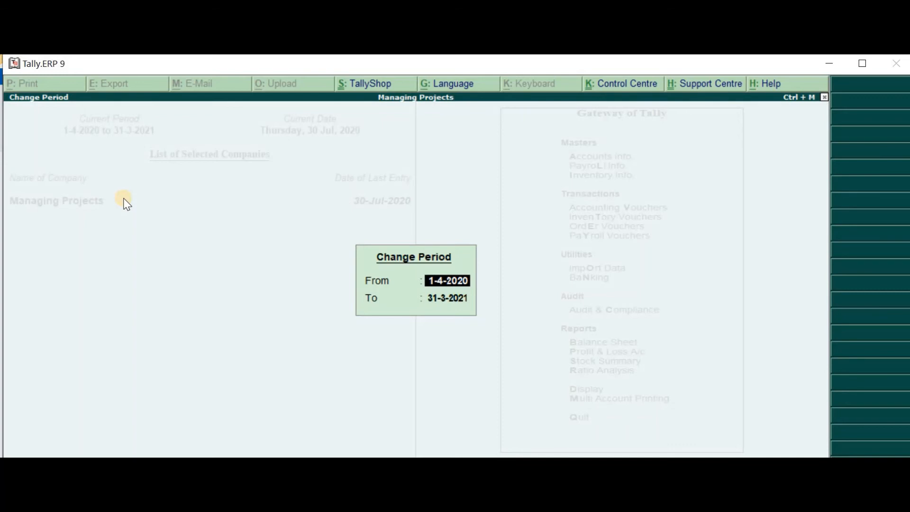
{"action": "type", "text": "30 7"}
{"action": "key", "text": "Return"}
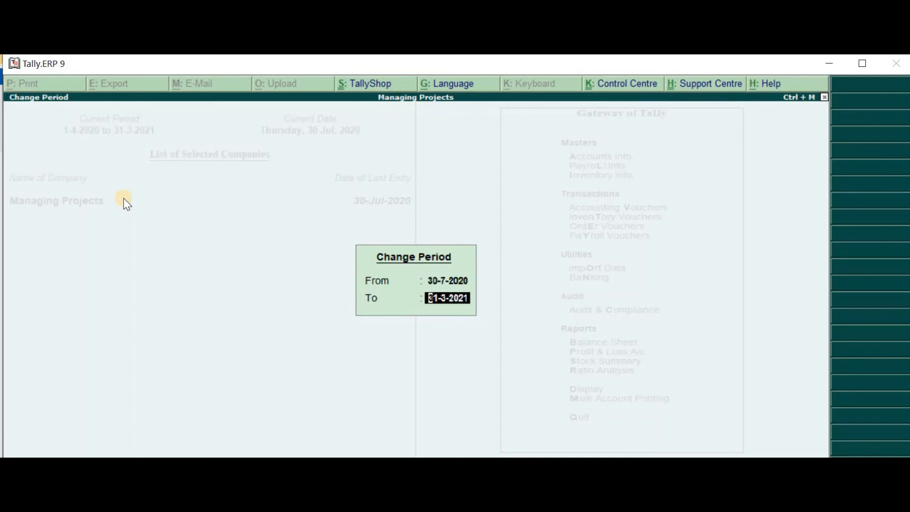
{"action": "key", "text": "Return"}
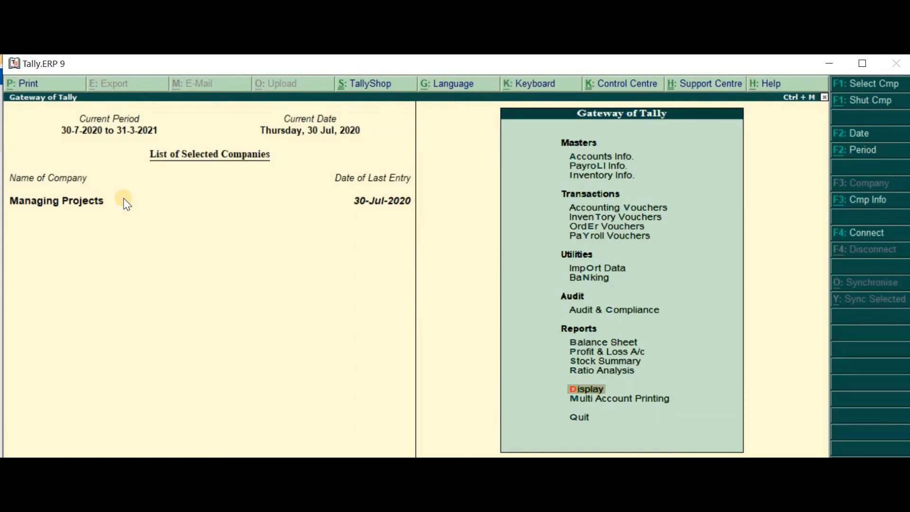
Open the Day Book and review the payment voucher for the Delhi project manager's advance
{"action": "key", "text": "Return"}
{"action": "key", "text": "y"}
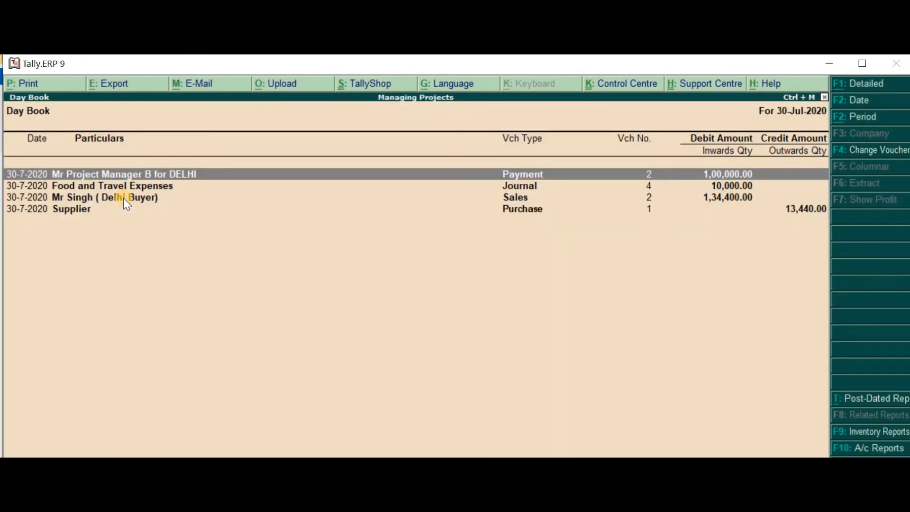
{"action": "key", "text": "Down"}
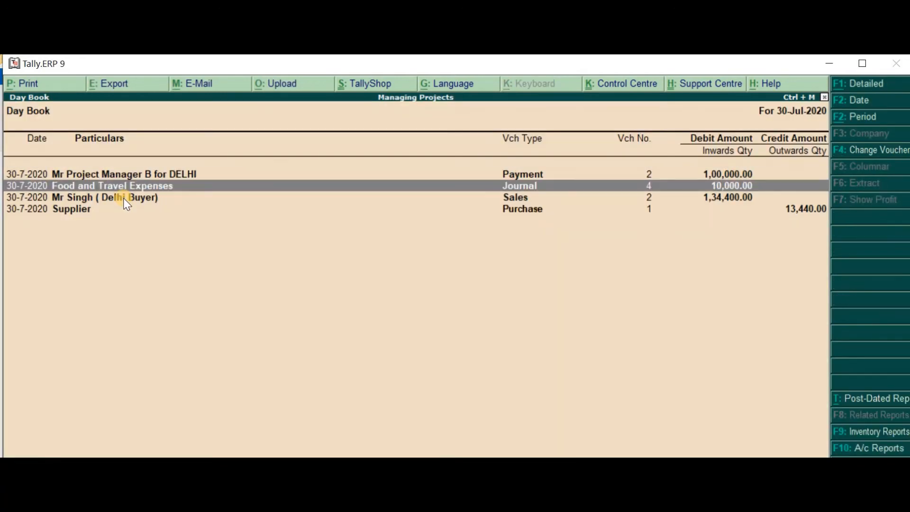
{"action": "key", "text": "Up"}
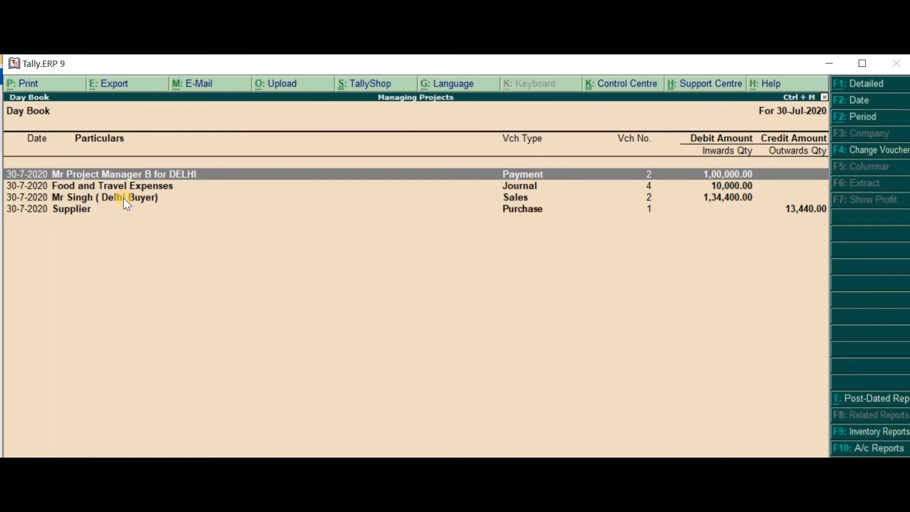
{"action": "key", "text": "Return"}
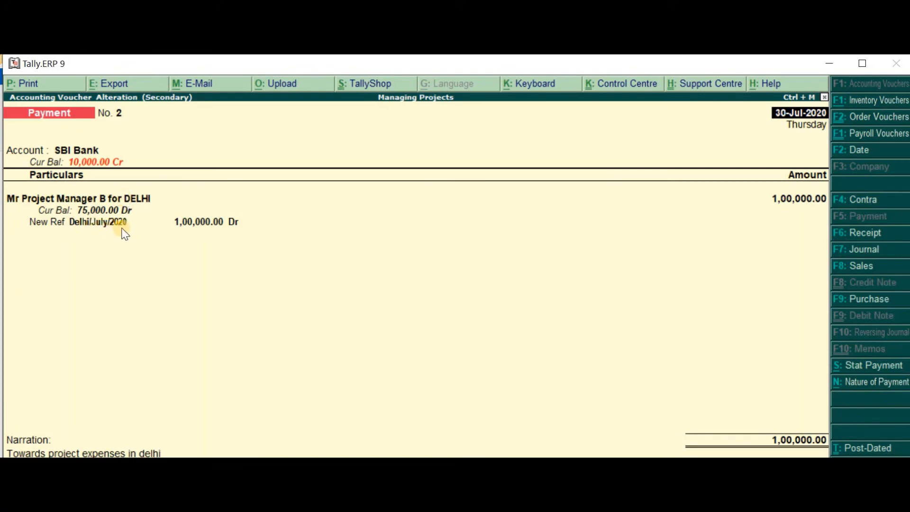
{"action": "key", "text": "Escape"}
Review the journal voucher for the Delhi food, travel and hotel expenses and return to the Day Book
{"action": "key", "text": "Down"}
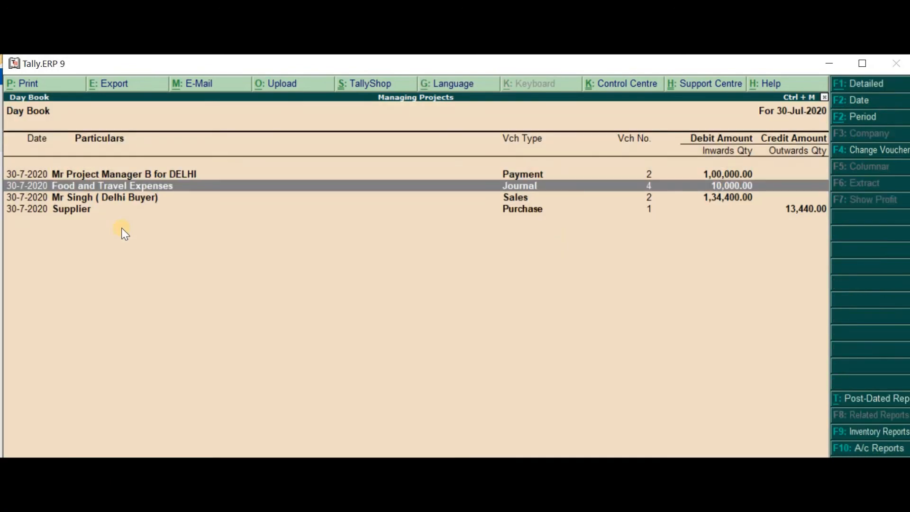
{"action": "key", "text": "Return"}
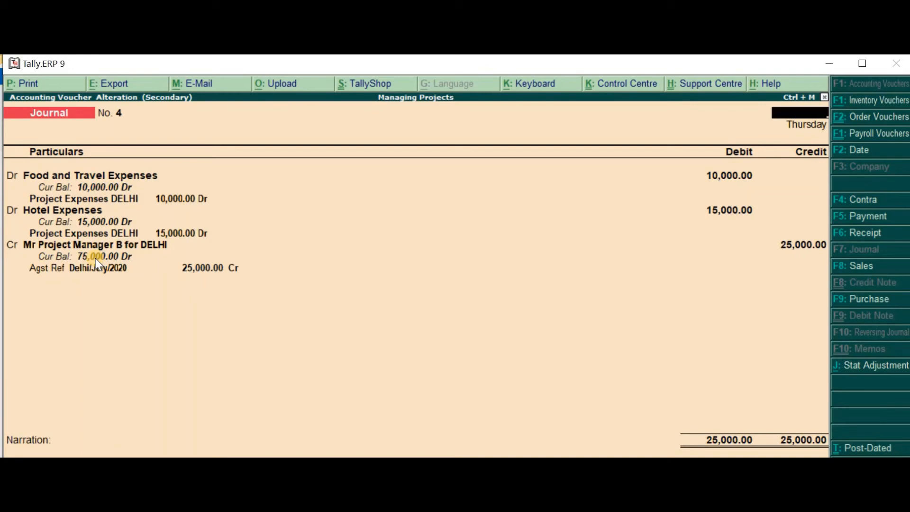
{"action": "key", "text": "ctrl+a"}
Review the Delhi buyer's sales voucher with its Project Delivery and IGST amounts, leaving it unchanged
{"action": "key", "text": "Down"}
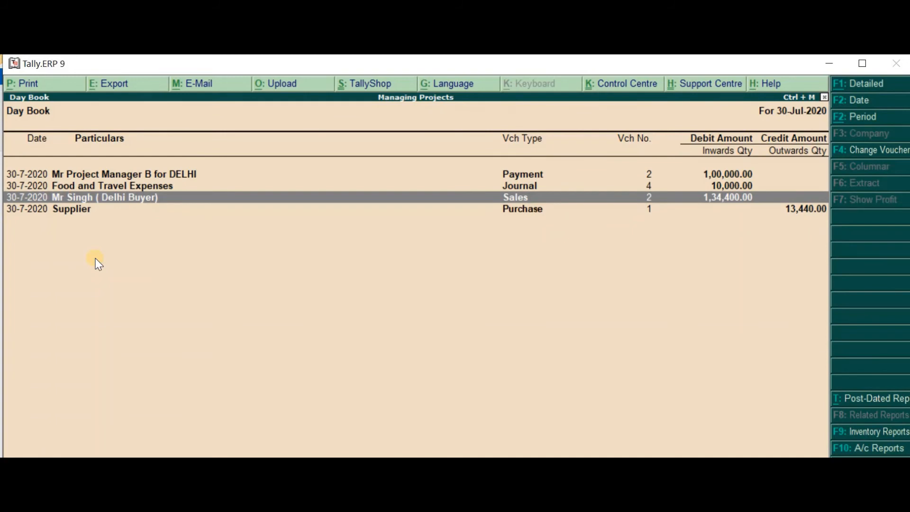
{"action": "key", "text": "Return"}
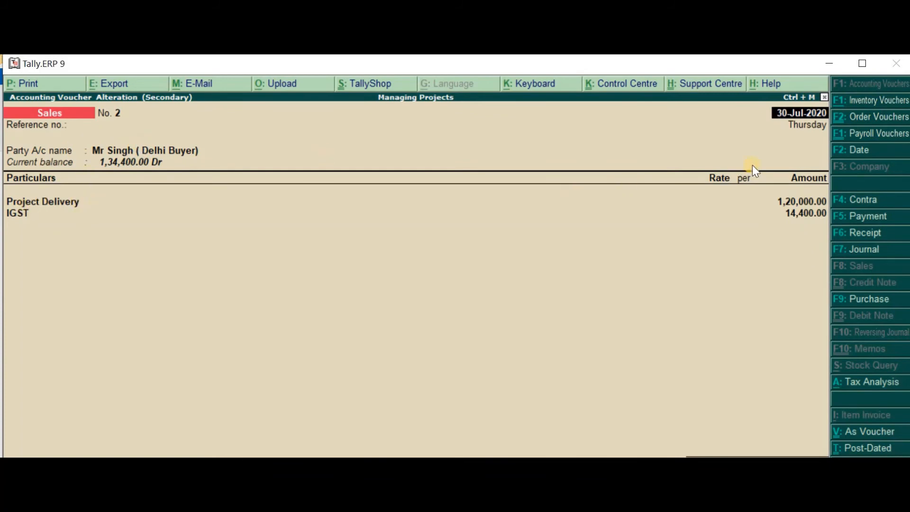
{"action": "left_click", "coordinate": [792, 209]}
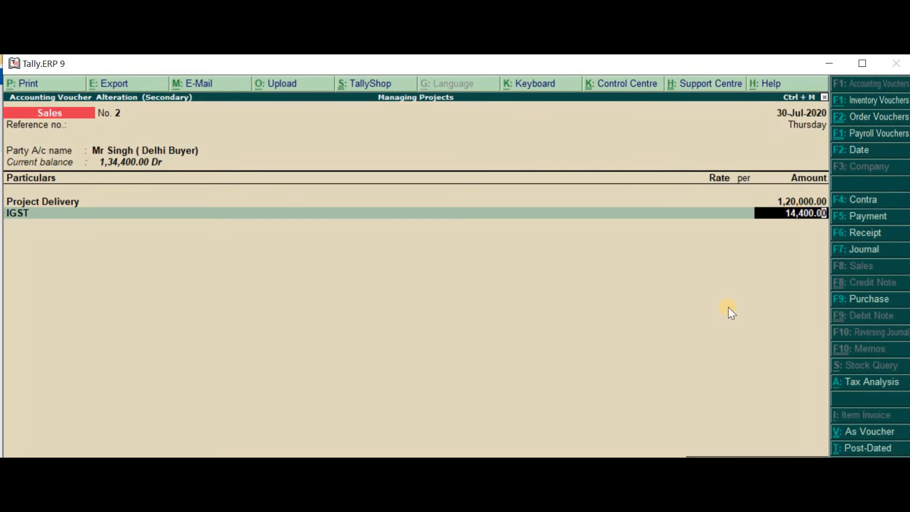
{"action": "key", "text": "BackSpace"}
{"action": "key", "text": "Escape"}
Review the Supplier purchase voucher and its Project Expenses DELHI cost centre allocation, then close it
{"action": "key", "text": "Down"}
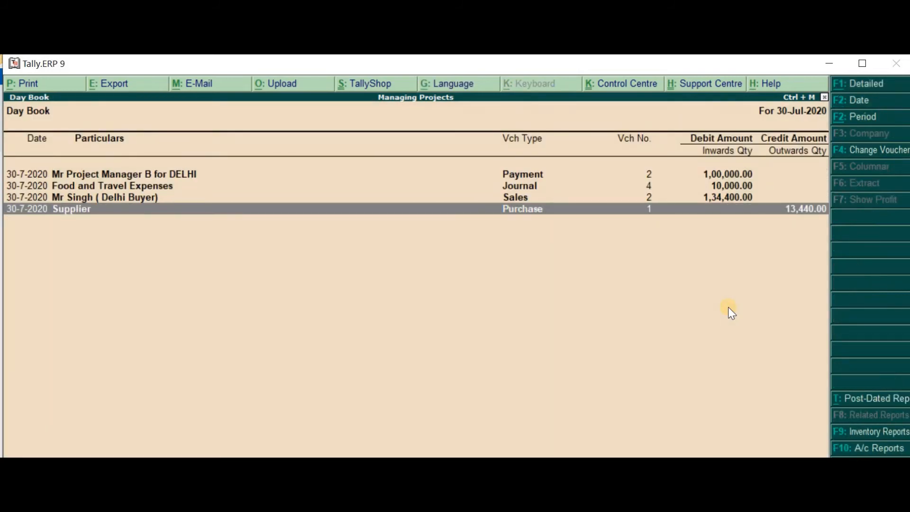
{"action": "key", "text": "Up"}
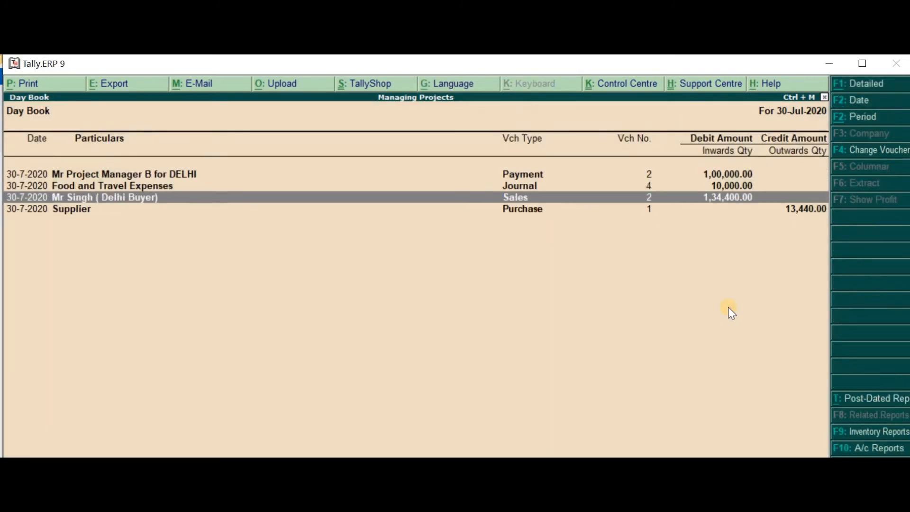
{"action": "key", "text": "Down"}
{"action": "key", "text": "Return"}
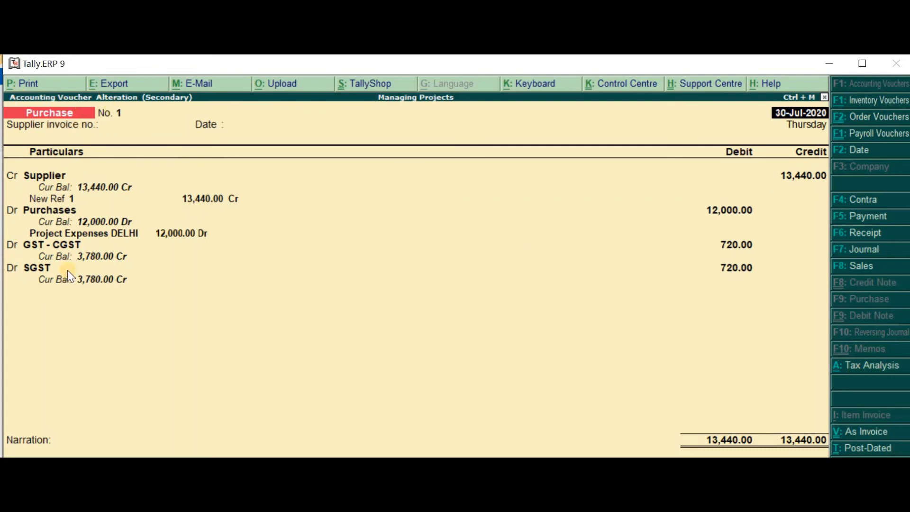
{"action": "left_click", "coordinate": [74, 234]}
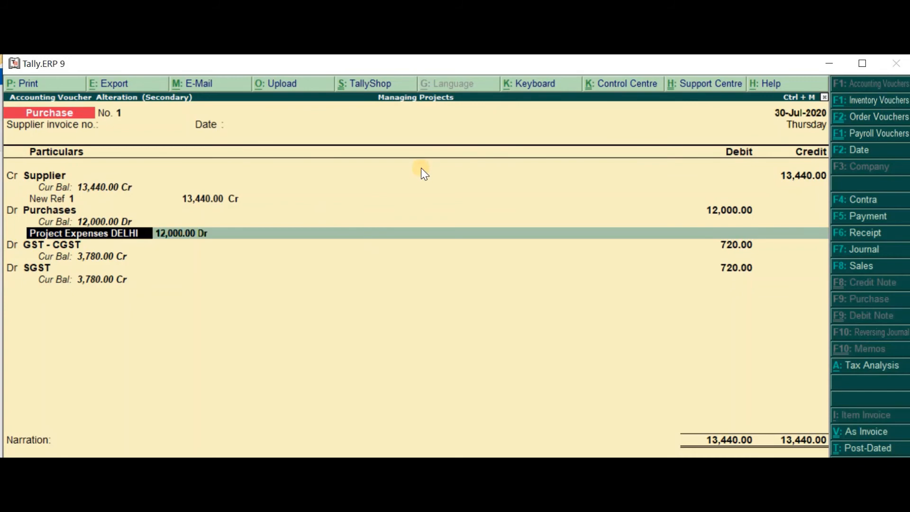
{"action": "key", "text": "Escape"}
Review the Delhi payment, journal, sales and purchase entries in the Day Book, and return to the Gateway of Tally
{"action": "key", "text": "Up"}
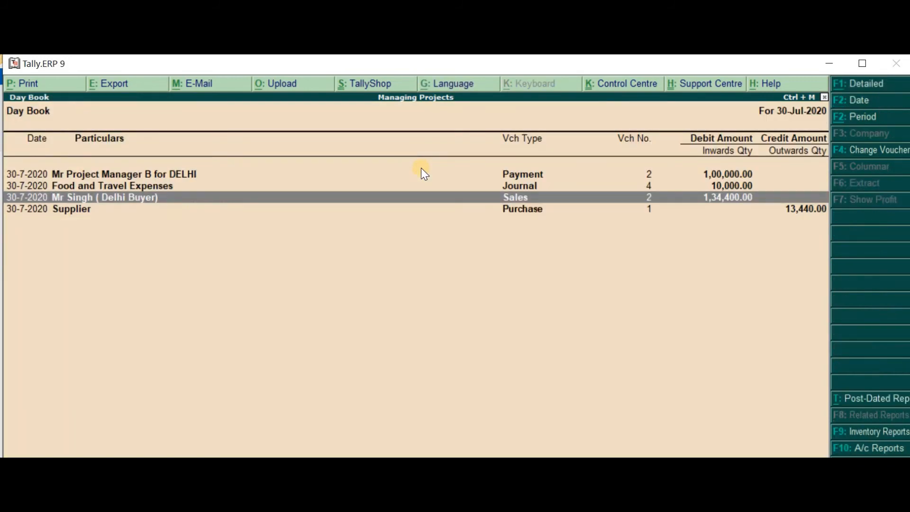
{"action": "key", "text": "Down"}
{"action": "key", "text": "Up"}
{"action": "key", "text": "Up"}
{"action": "key", "text": "Up"}
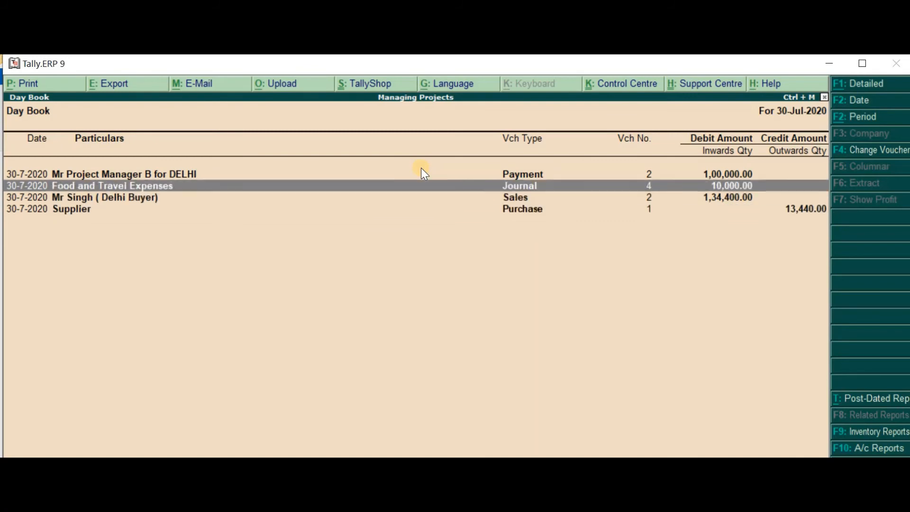
{"action": "key", "text": "Down"}
{"action": "key", "text": "Down"}
{"action": "key", "text": "Down"}
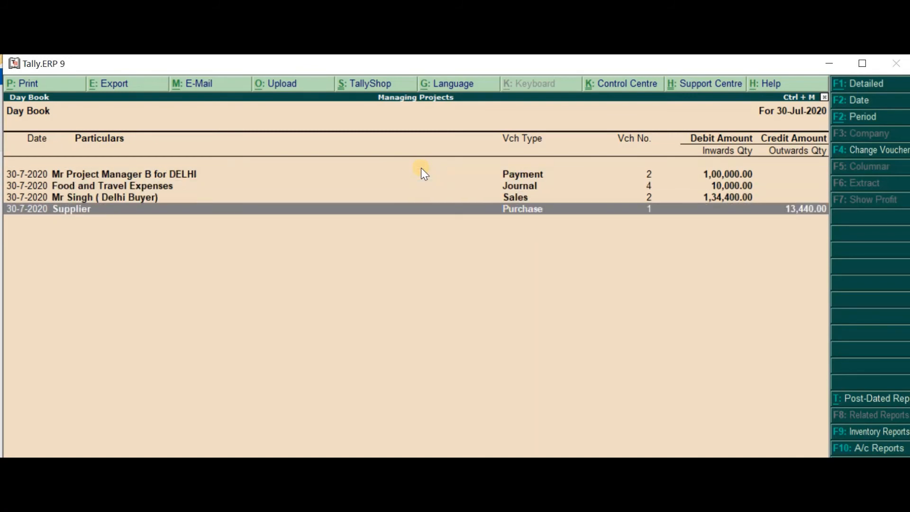
{"action": "key", "text": "Up"}
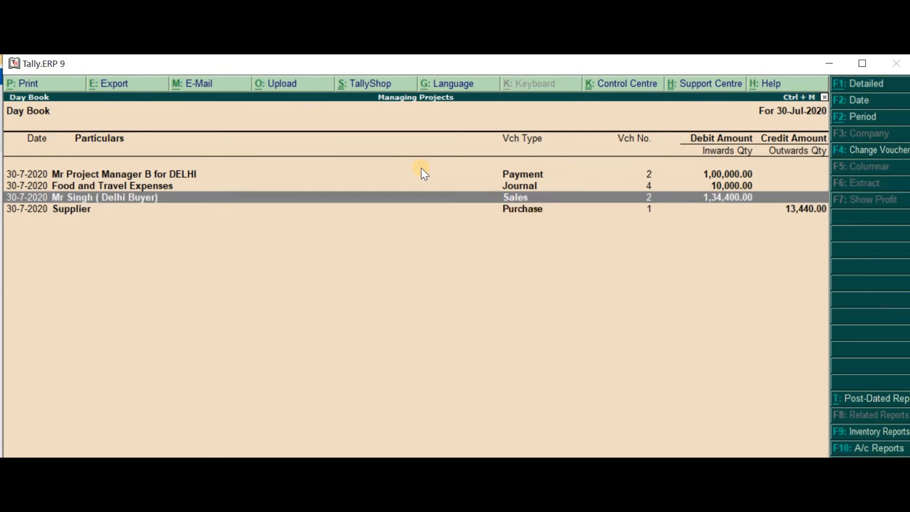
{"action": "key", "text": "Escape"}
{"action": "key", "text": "Escape"}
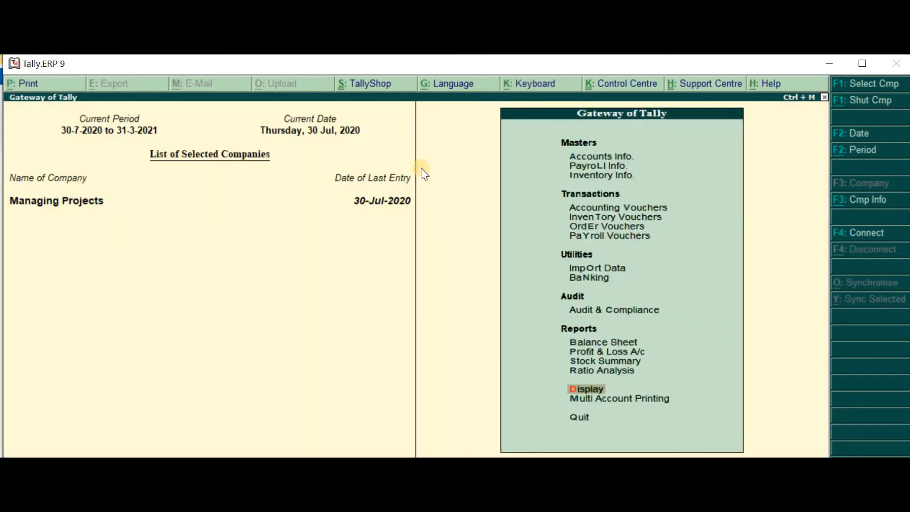
Display the detailed Balance Sheet for the period from 4-7 to 30-7-2020
{"action": "key", "text": "b"}
{"action": "key", "text": "alt+F1"}
{"action": "key", "text": "alt+F2"}
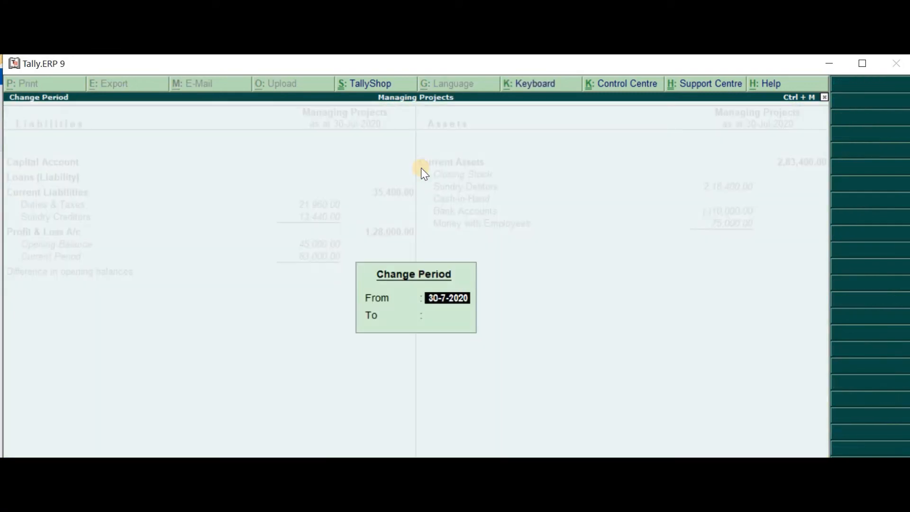
{"action": "type", "text": "4-7"}
{"action": "key", "text": "Return"}
{"action": "type", "text": "30-7"}
{"action": "key", "text": "Return"}
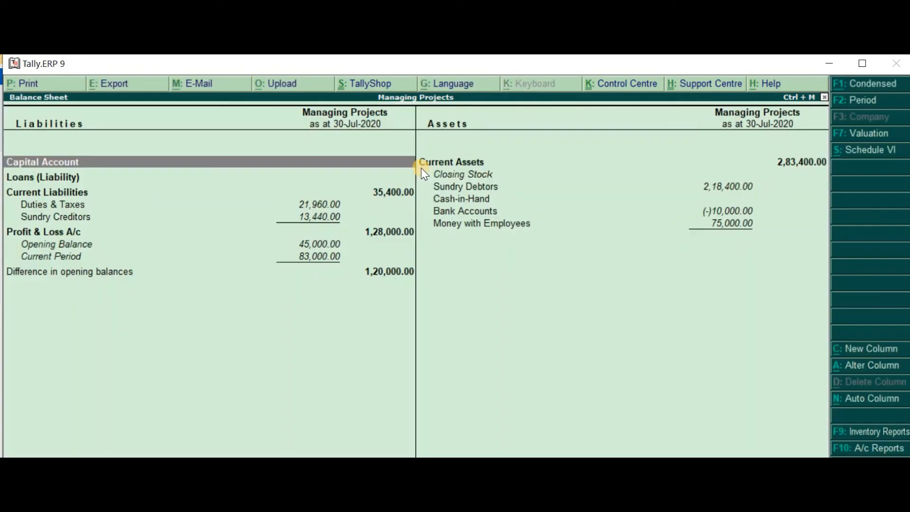
Examine the buyers' balances under Sundry Debtors in the Balance Sheet and return to the Balance Sheet
{"action": "key", "text": "Down"}
{"action": "key", "text": "Down"}
{"action": "key", "text": "Down"}
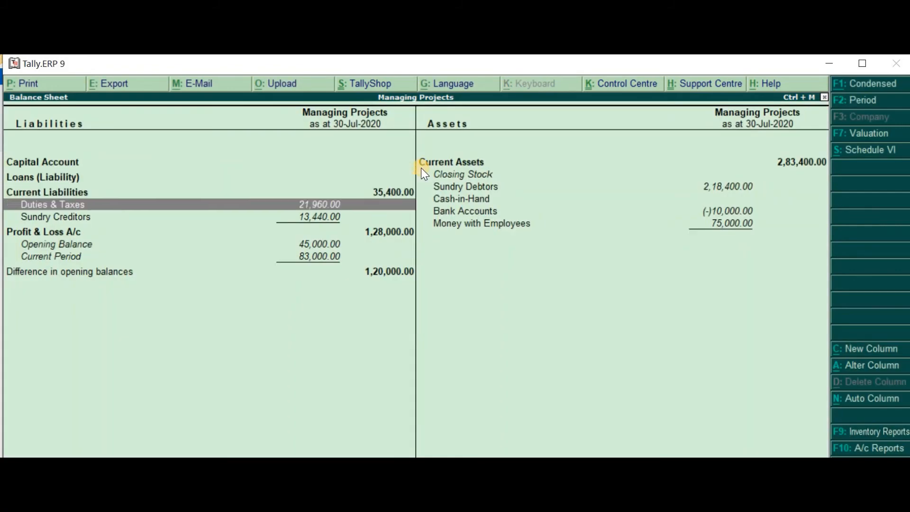
{"action": "key", "text": "Right"}
{"action": "key", "text": "Up"}
{"action": "key", "text": "Up"}
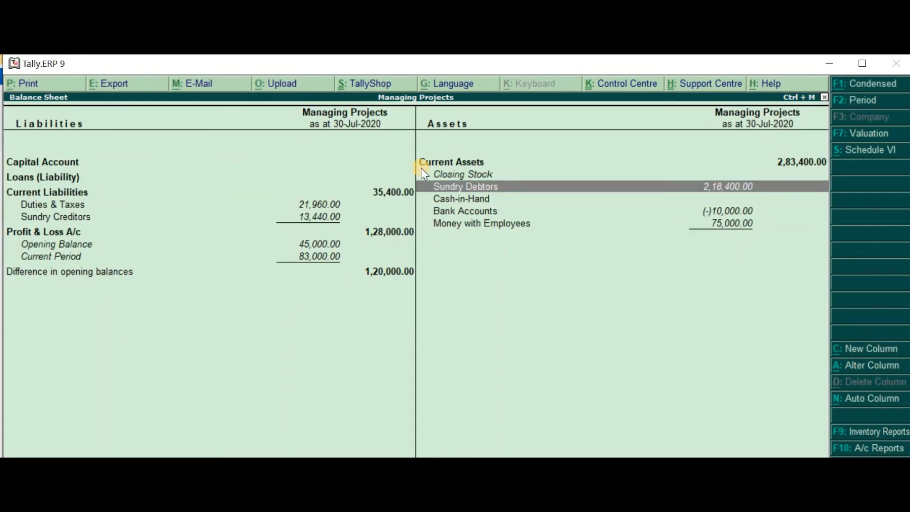
{"action": "key", "text": "Return"}
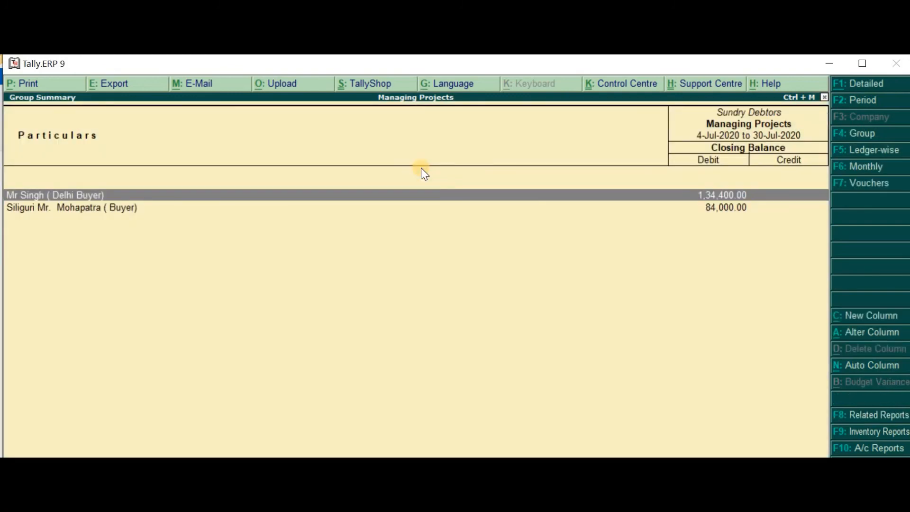
{"action": "key", "text": "Down"}
{"action": "key", "text": "Escape"}
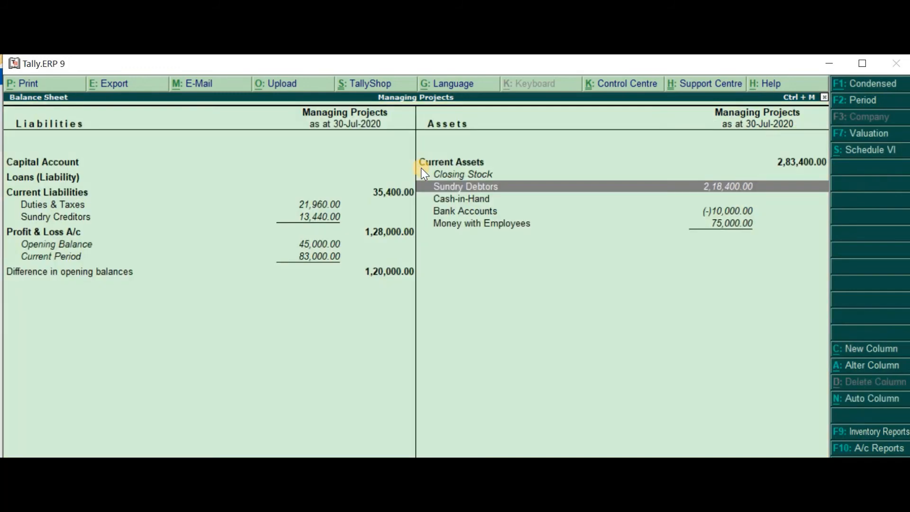
Trace Money with Employees to the Delhi project manager's Food and Travel Expenses journal voucher, and return to the Balance Sheet
{"action": "key", "text": "Down"}
{"action": "key", "text": "Down"}
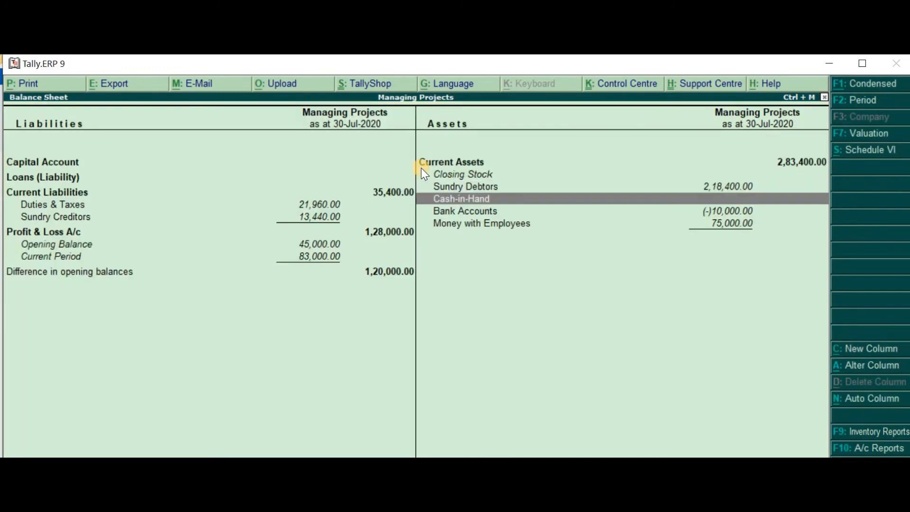
{"action": "key", "text": "Down"}
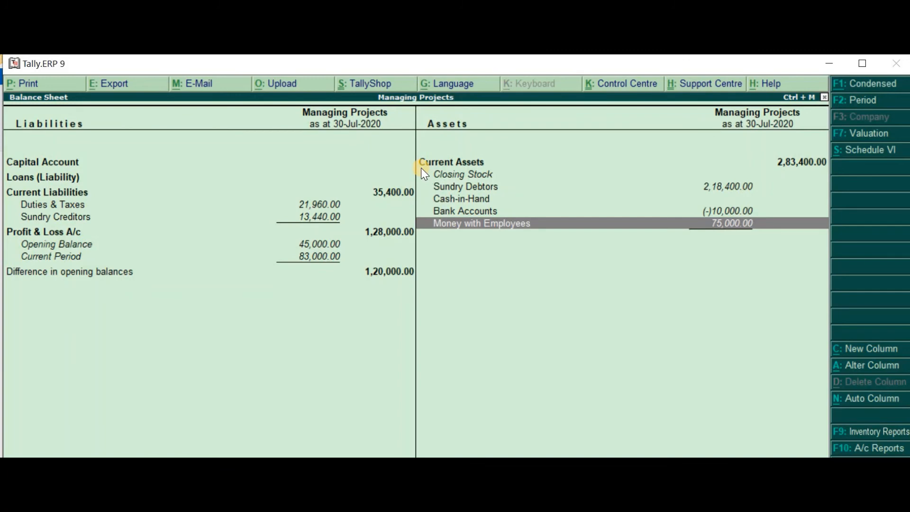
{"action": "key", "text": "Return"}
{"action": "key", "text": "Return"}
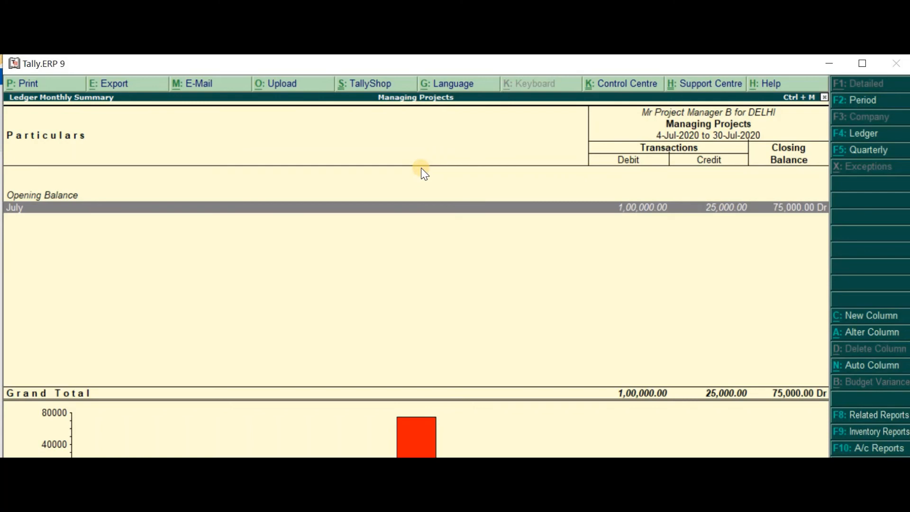
{"action": "key", "text": "Return"}
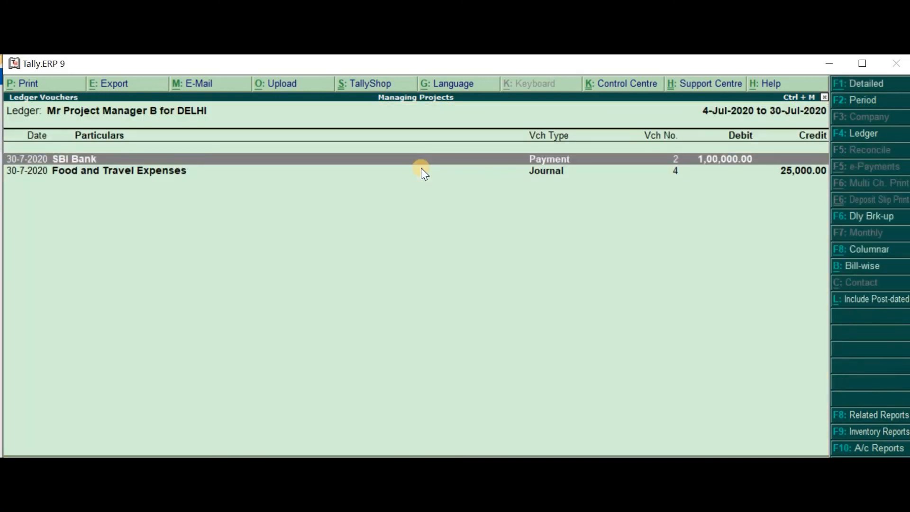
{"action": "key", "text": "Down"}
{"action": "key", "text": "Return"}
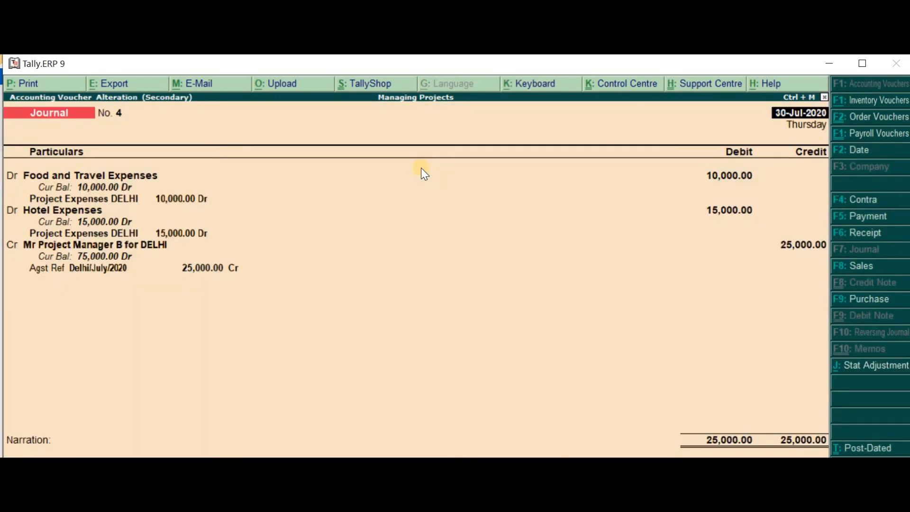
{"action": "key", "text": "Escape"}
{"action": "key", "text": "Escape"}
{"action": "key", "text": "Escape"}
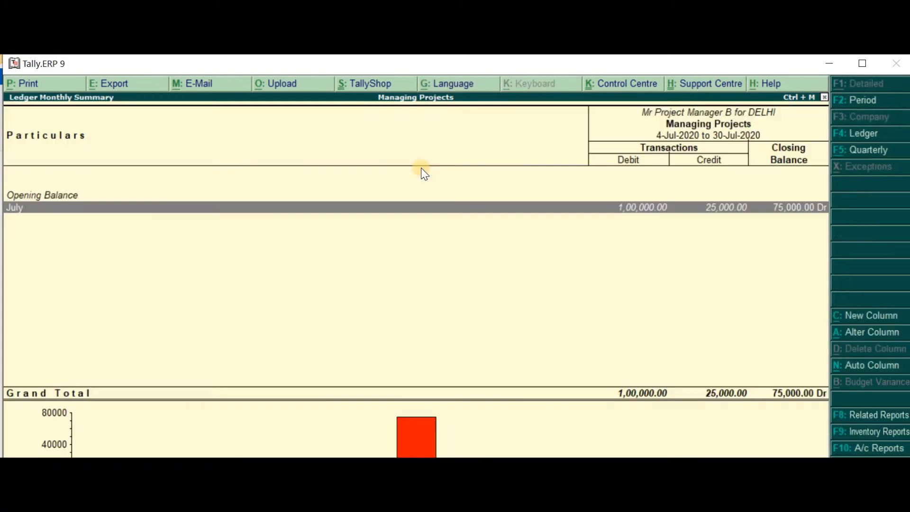
{"action": "key", "text": "Escape"}
Open the Profit & Loss A/c from the Balance Sheet in detailed view and examine its purchases and direct expenses
{"action": "key", "text": "Left"}
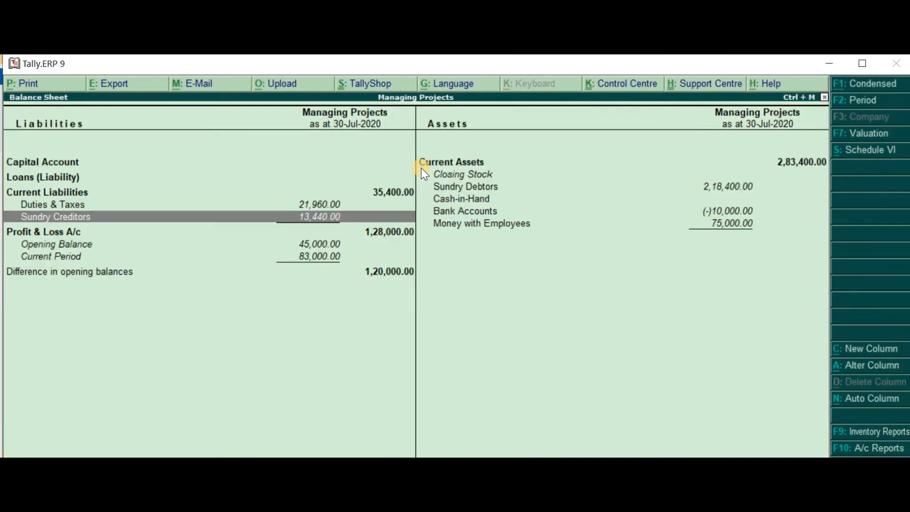
{"action": "key", "text": "Down"}
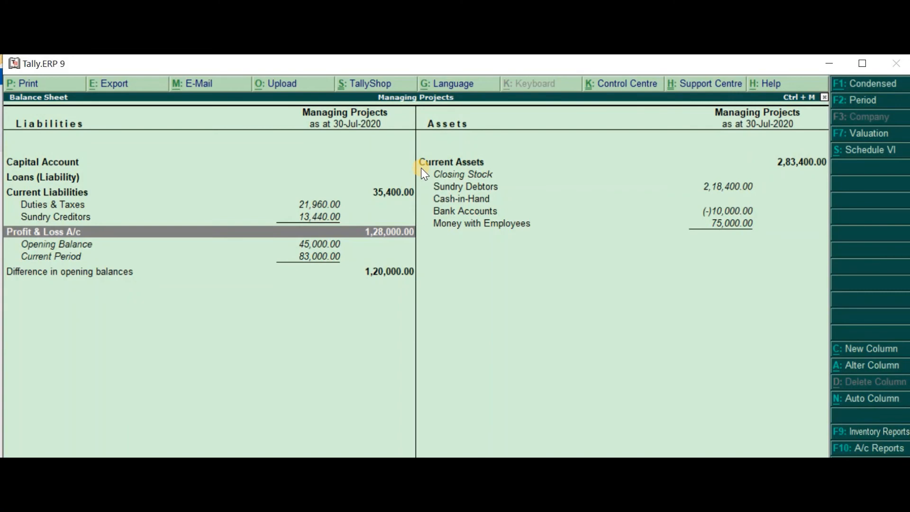
{"action": "key", "text": "Return"}
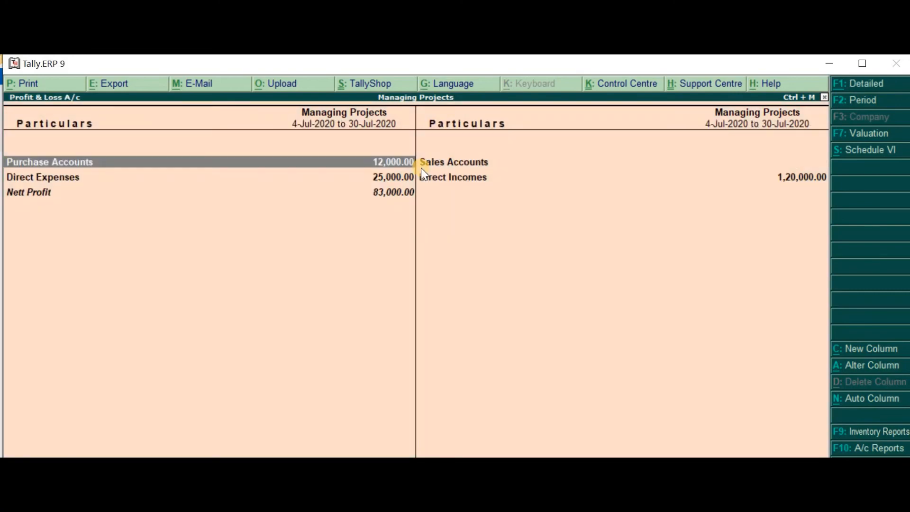
{"action": "key", "text": "alt+F1"}
{"action": "key", "text": "Down"}
{"action": "key", "text": "Down"}
{"action": "key", "text": "Down"}
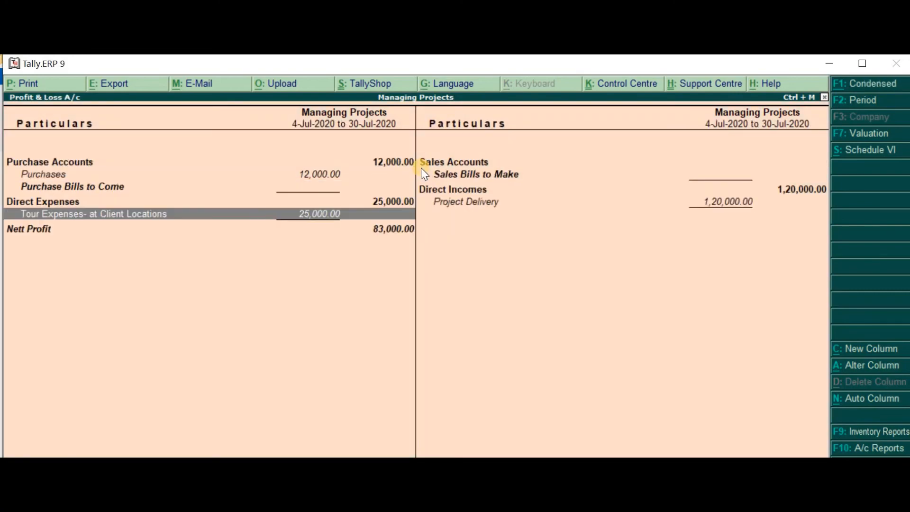
{"action": "key", "text": "Up"}
{"action": "key", "text": "Up"}
{"action": "key", "text": "Up"}
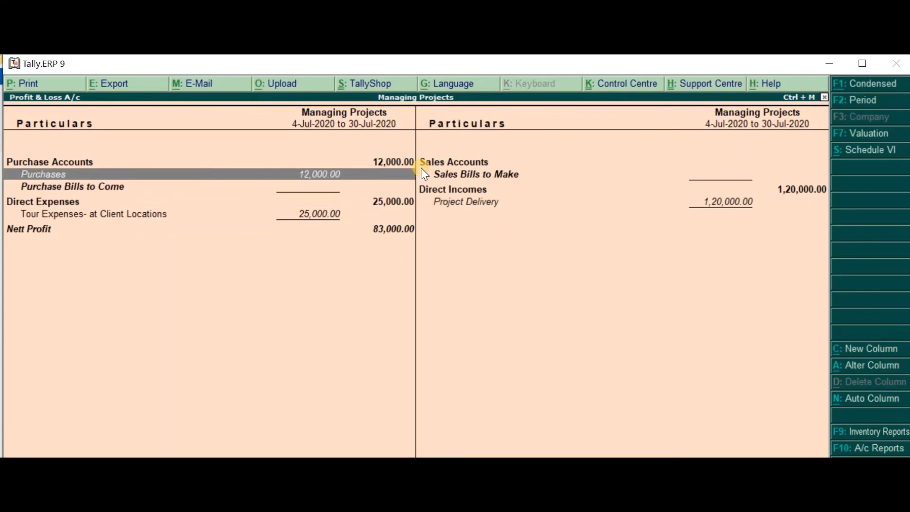
Review the July vouchers of the Project Delivery ledger under Direct Incomes, and return to the Profit & Loss A/c
{"action": "key", "text": "Right"}
{"action": "key", "text": "Down"}
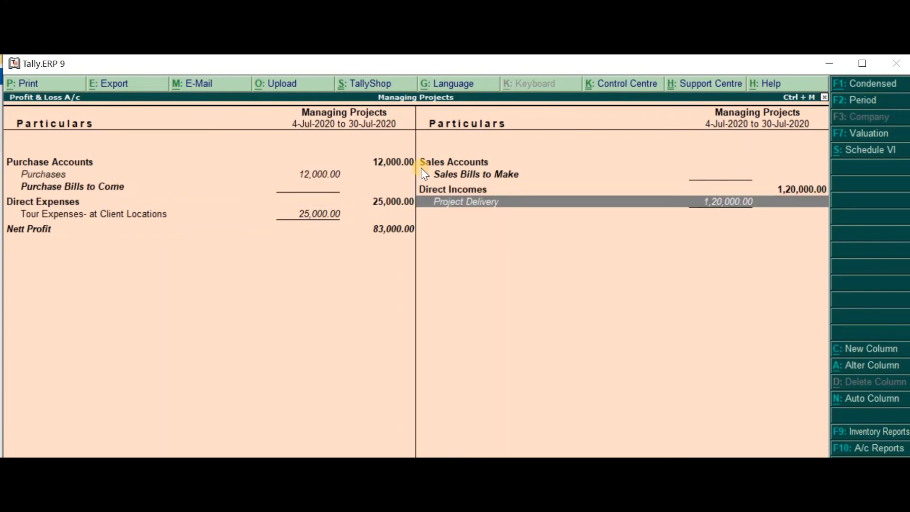
{"action": "key", "text": "Return"}
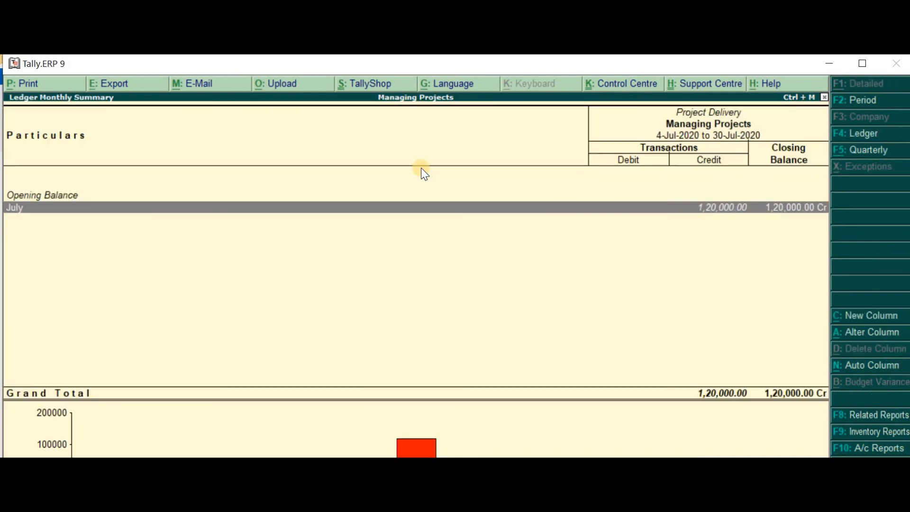
{"action": "key", "text": "Return"}
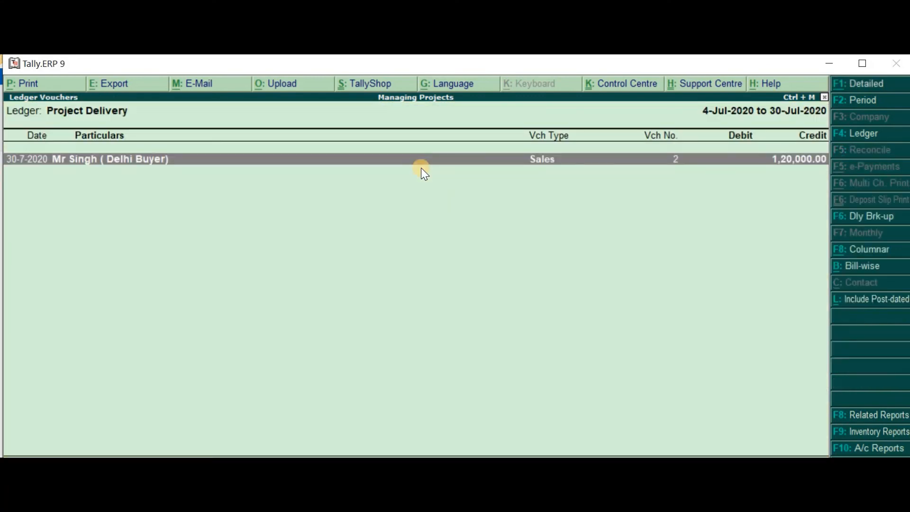
{"action": "key", "text": "Escape"}
{"action": "key", "text": "Escape"}
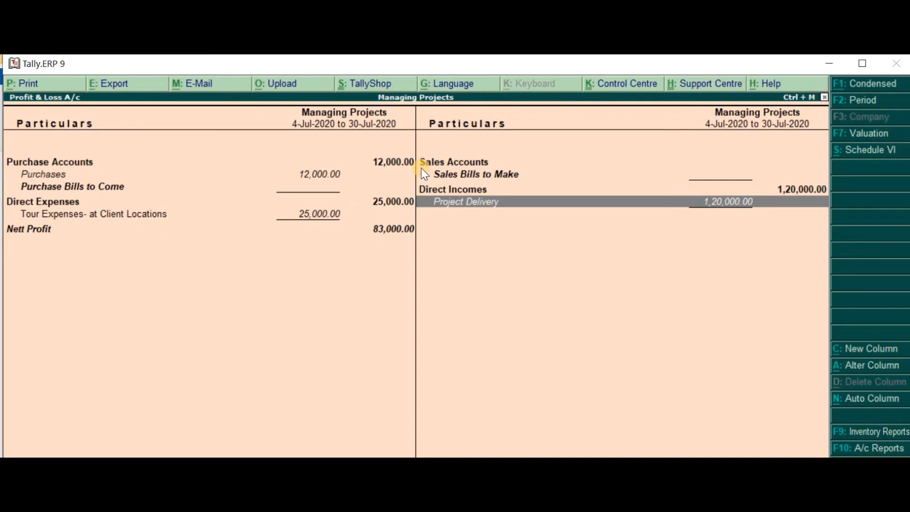
Compare Purchases and Tour Expenses- at Client Locations against the nett profit, and return to the Balance Sheet
{"action": "key", "text": "Left"}
{"action": "key", "text": "Down"}
{"action": "key", "text": "Up"}
{"action": "key", "text": "Up"}
{"action": "key", "text": "Up"}
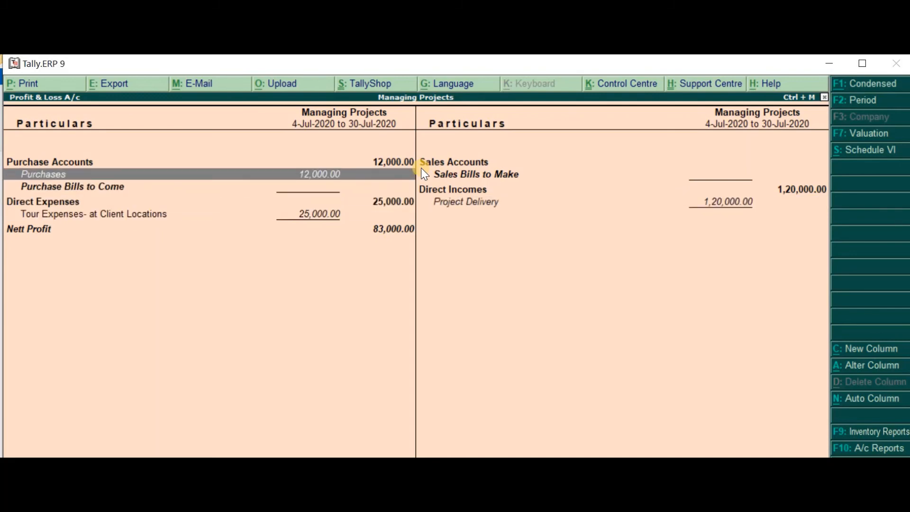
{"action": "key", "text": "Down"}
{"action": "key", "text": "Down"}
{"action": "key", "text": "Down"}
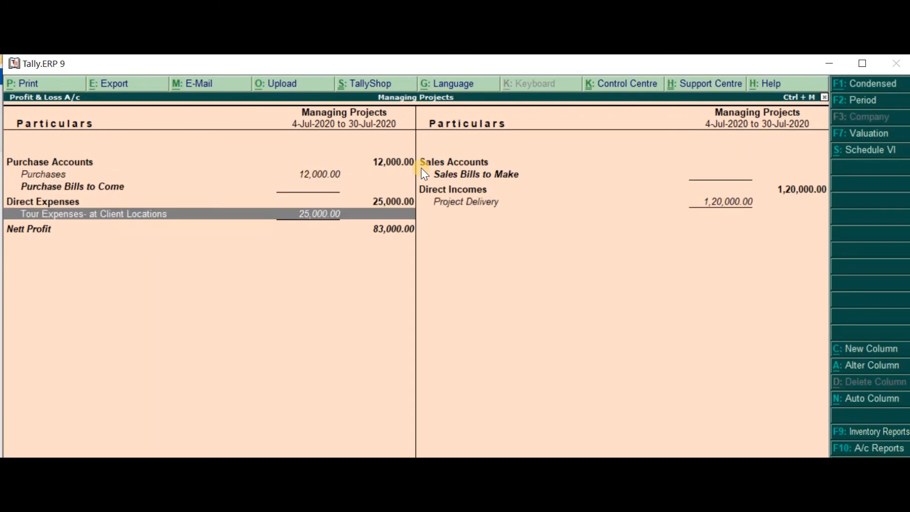
{"action": "key", "text": "Down"}
{"action": "key", "text": "Escape"}
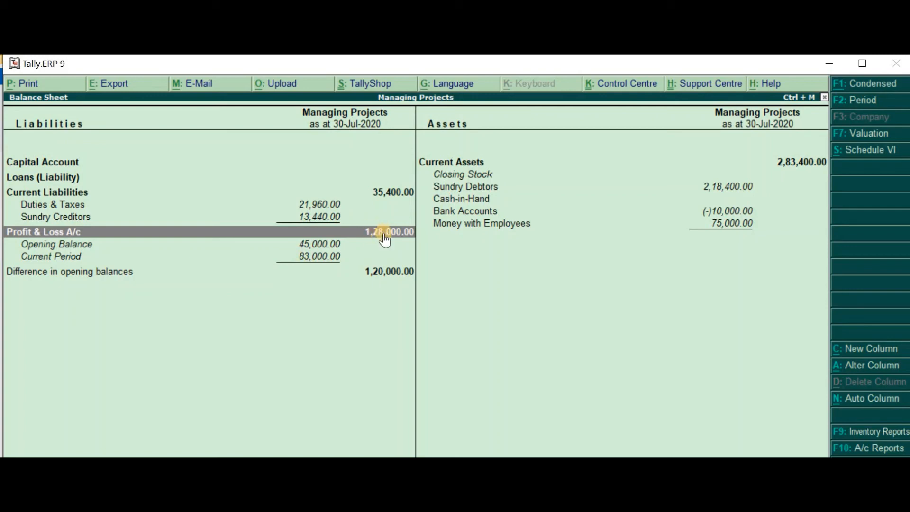
Check Sundry Creditors and Duties & Taxes in the Balance Sheet, and return to the Gateway of Tally
{"action": "left_click", "coordinate": [318, 218]}
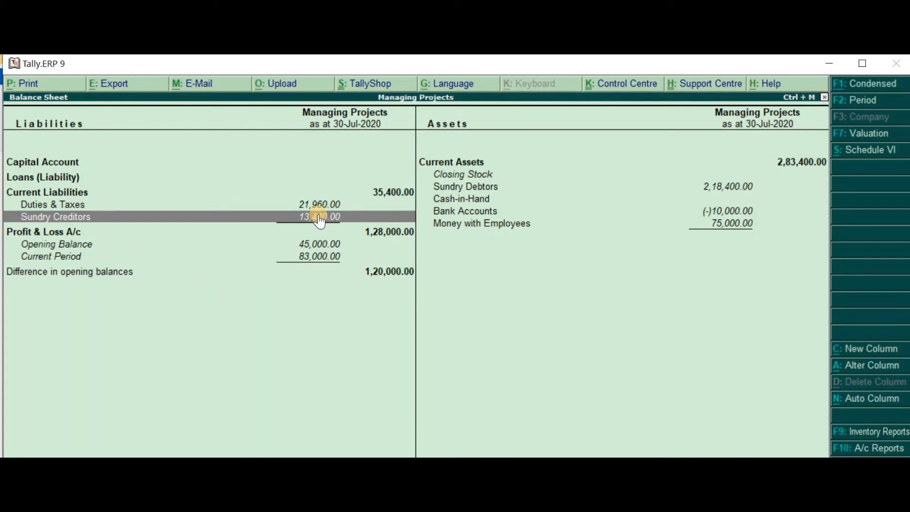
{"action": "key", "text": "Up"}
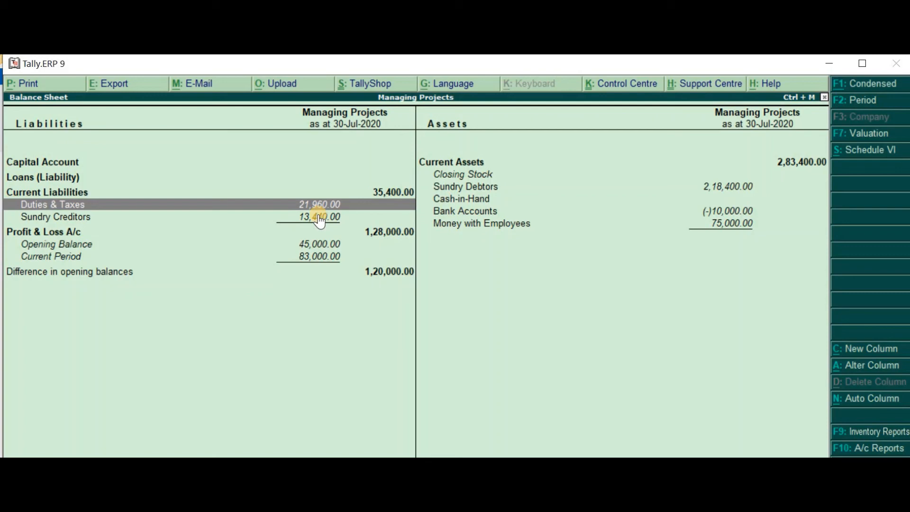
{"action": "key", "text": "Escape"}
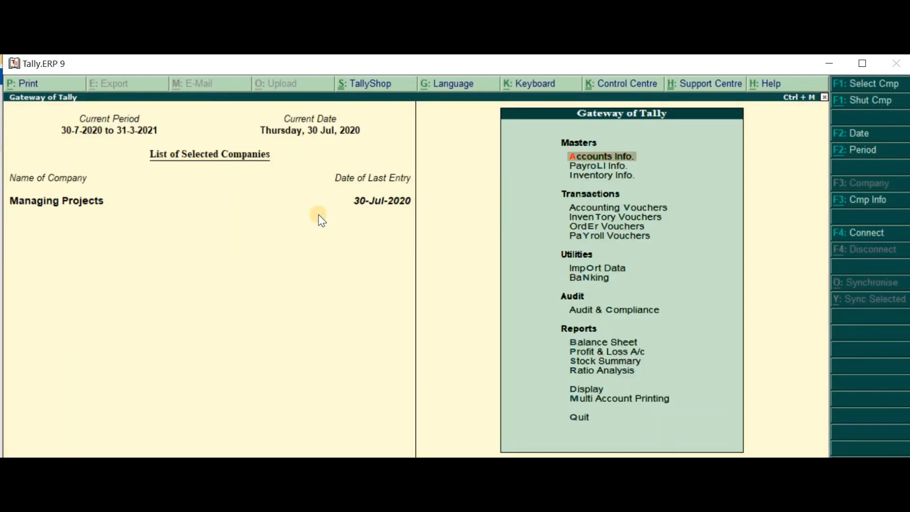
Display the Cost Centre Break-up report for Project Expenses DELHI
{"action": "key", "text": "d"}
{"action": "key", "text": "s"}
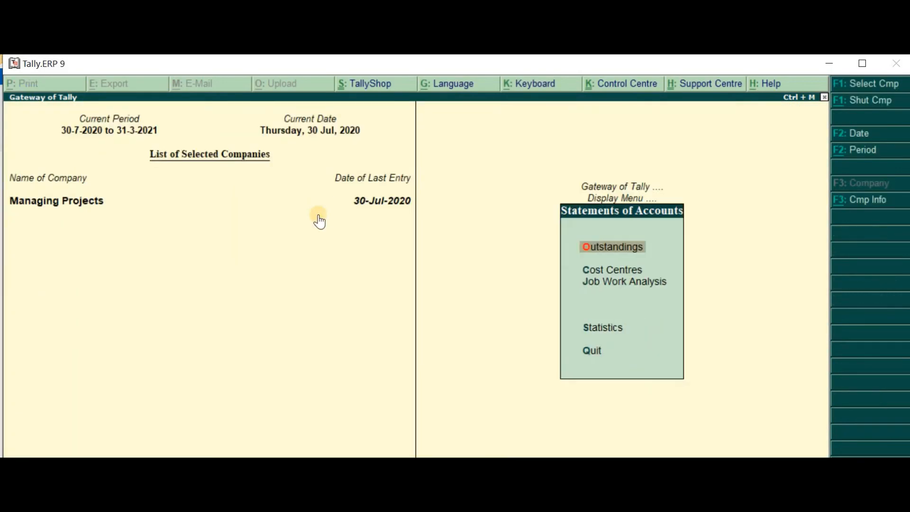
{"action": "key", "text": "c"}
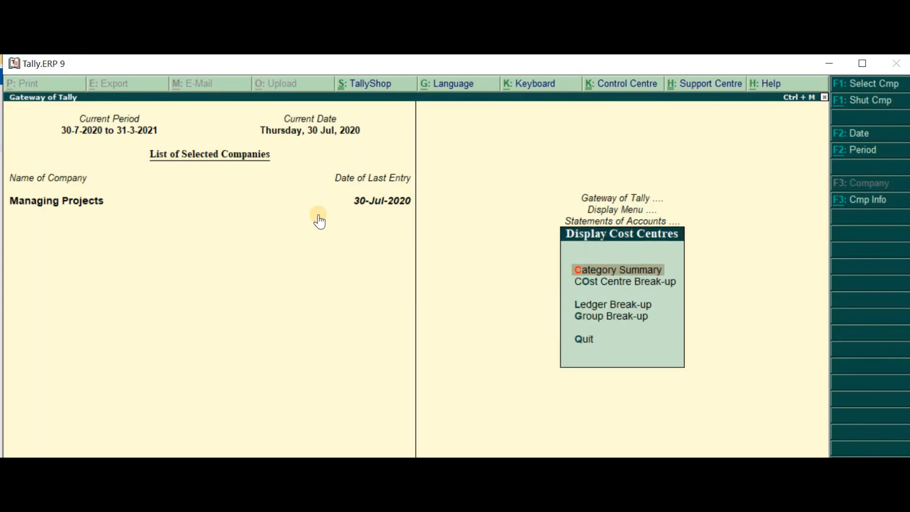
{"action": "key", "text": "o"}
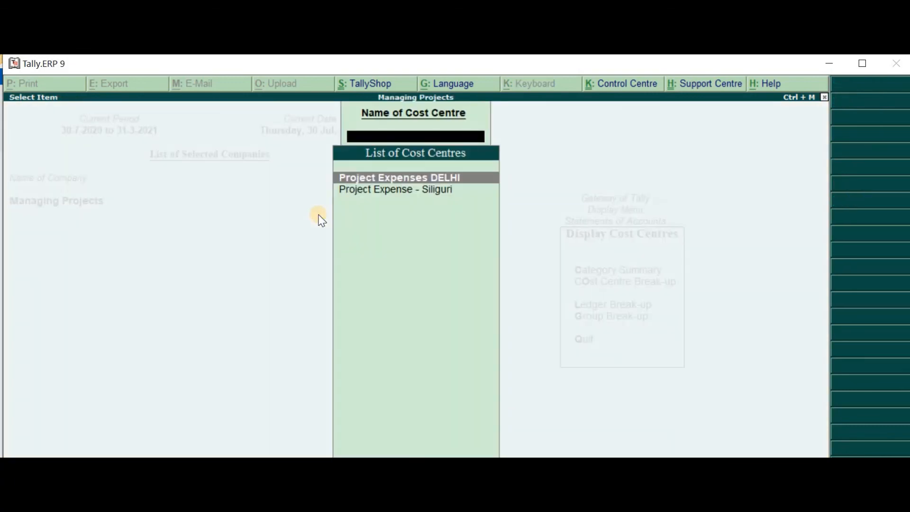
{"action": "key", "text": "Return"}
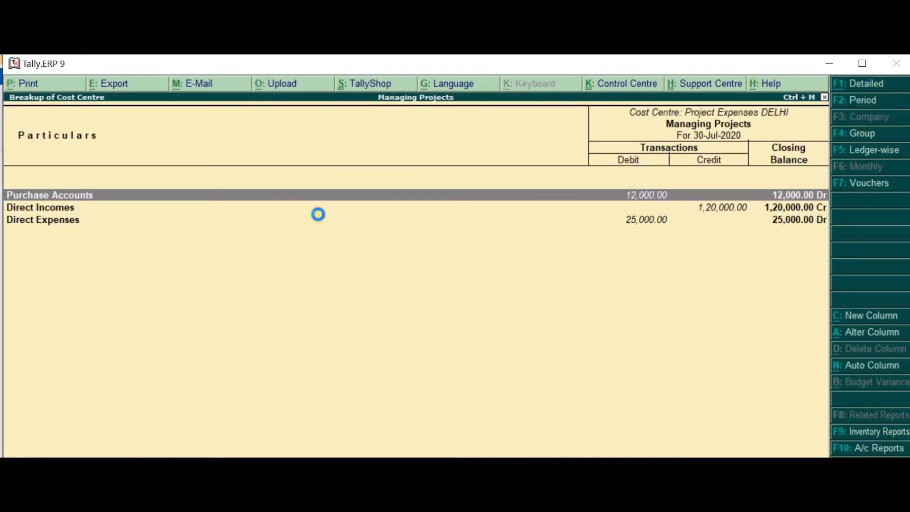
Show the Delhi cost centre break-up in detail and expand Tour Expenses- at Client Locations into its ledgers
{"action": "key", "text": "alt+F1"}
{"action": "key", "text": "Down"}
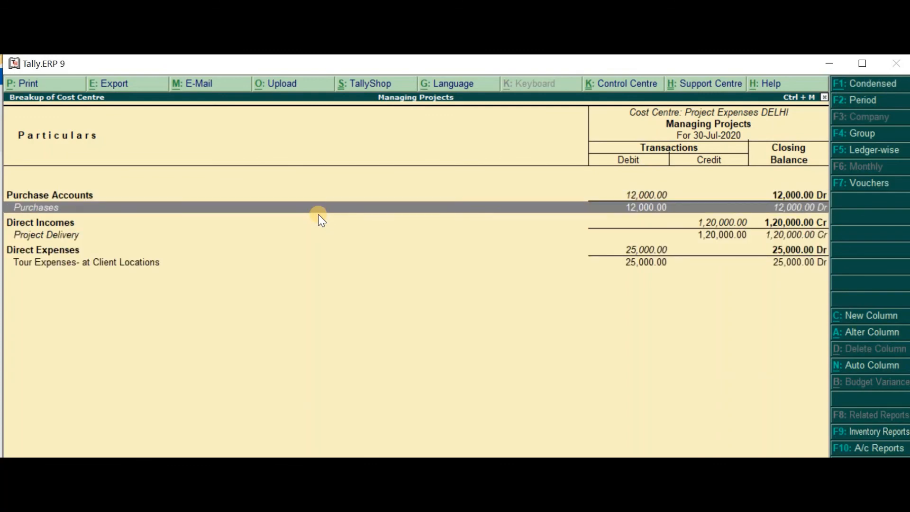
{"action": "key", "text": "Down"}
{"action": "key", "text": "Down"}
{"action": "key", "text": "Down"}
{"action": "key", "text": "Down"}
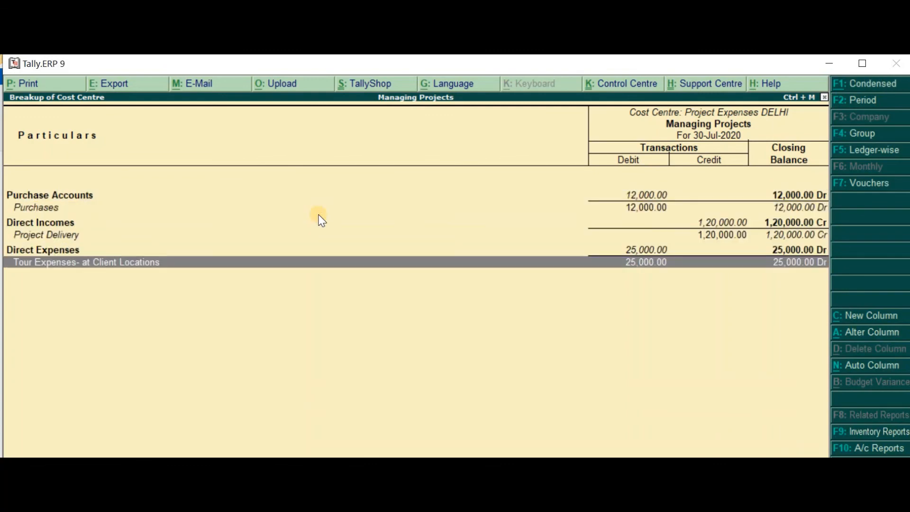
{"action": "key", "text": "shift+Return"}
{"action": "key", "text": "Up"}
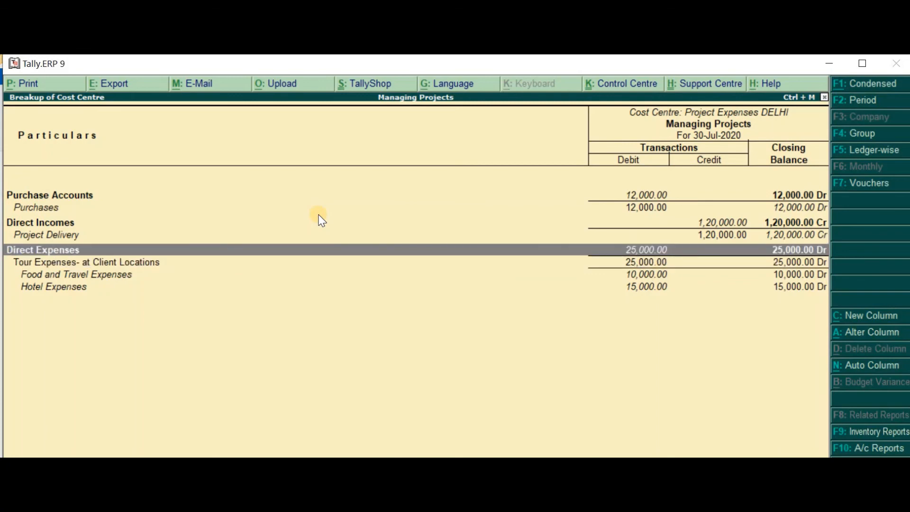
{"action": "key", "text": "Up"}
{"action": "key", "text": "Up"}
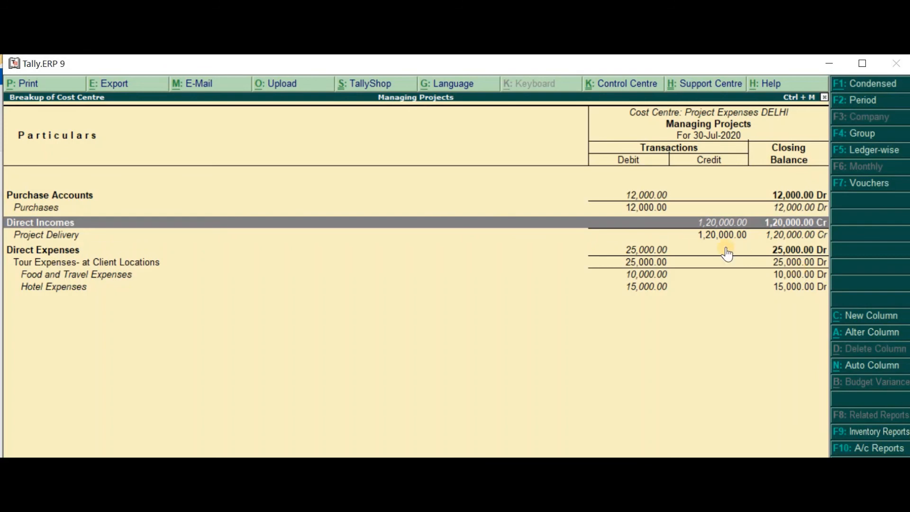
Add a comparison column from 30-7-2020 for the cost centre Project Expense - Siliguri
{"action": "left_click", "coordinate": [862, 317]}
{"action": "key", "text": "Return"}
{"action": "key", "text": "Return"}
{"action": "key", "text": "Down"}
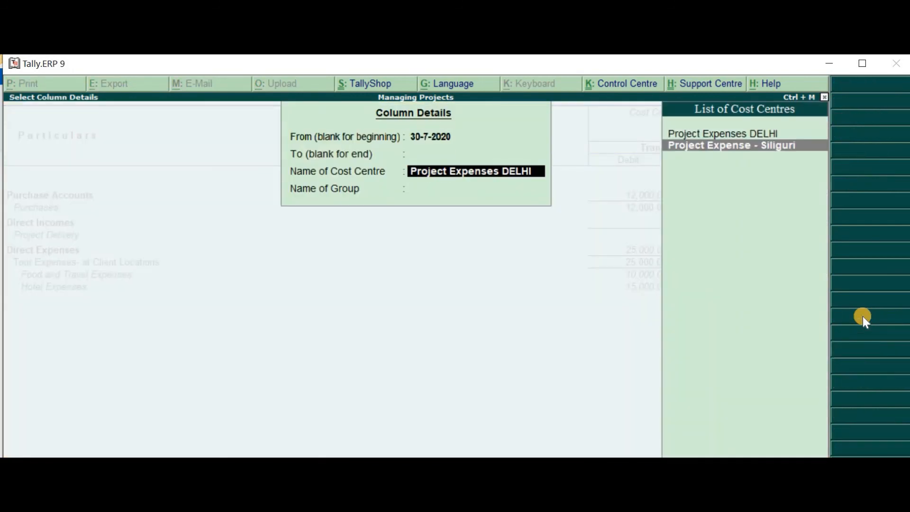
{"action": "key", "text": "Return"}
{"action": "key", "text": "Return"}
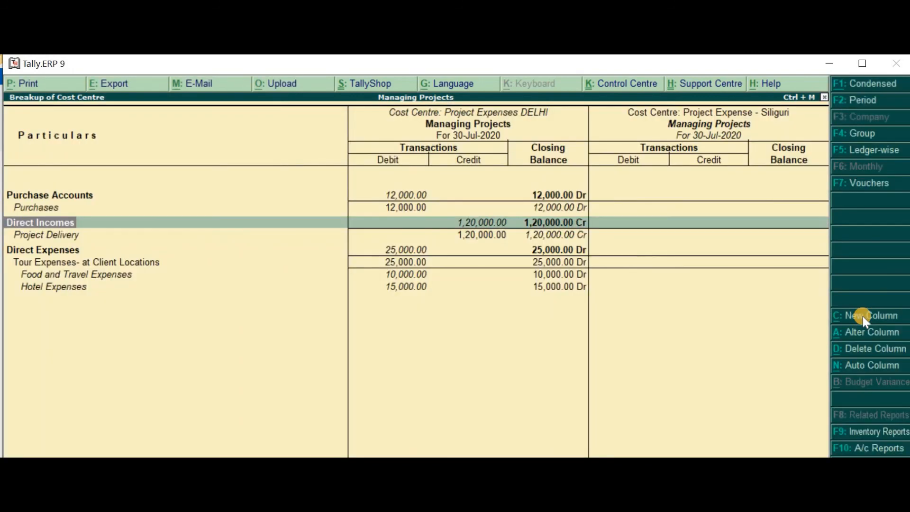
Set the Siliguri column's period to 1-7-2020 through 30-7-2020 and compare its Direct Incomes and Direct Expenses with Delhi's
{"action": "key", "text": "Right"}
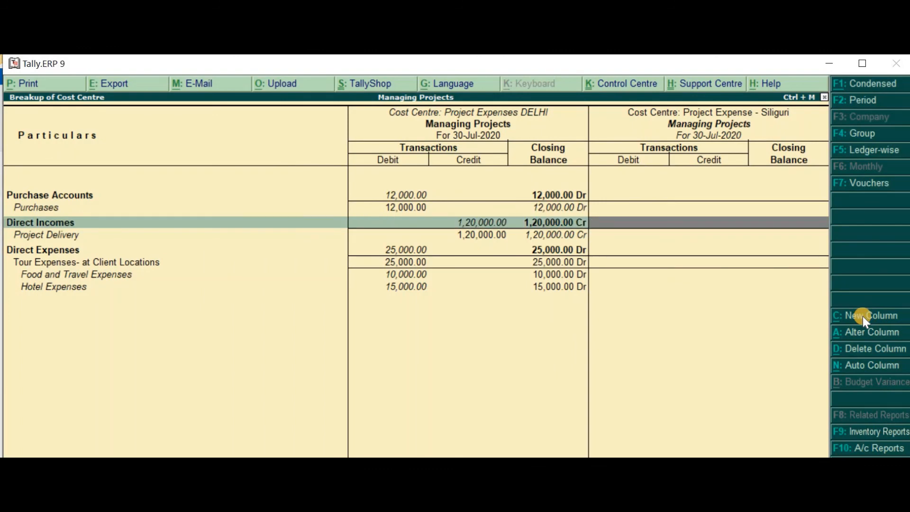
{"action": "key", "text": "F2"}
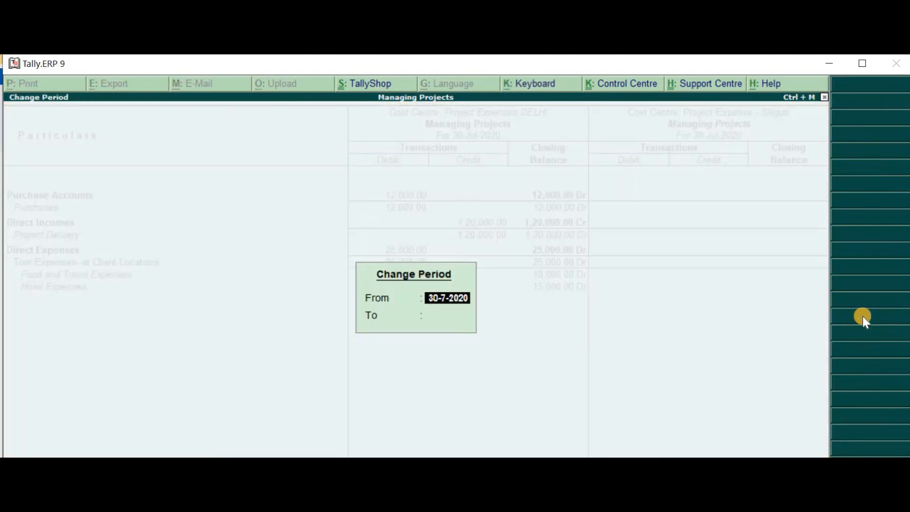
{"action": "type", "text": "1-7"}
{"action": "key", "text": "Return"}
{"action": "type", "text": "3"}
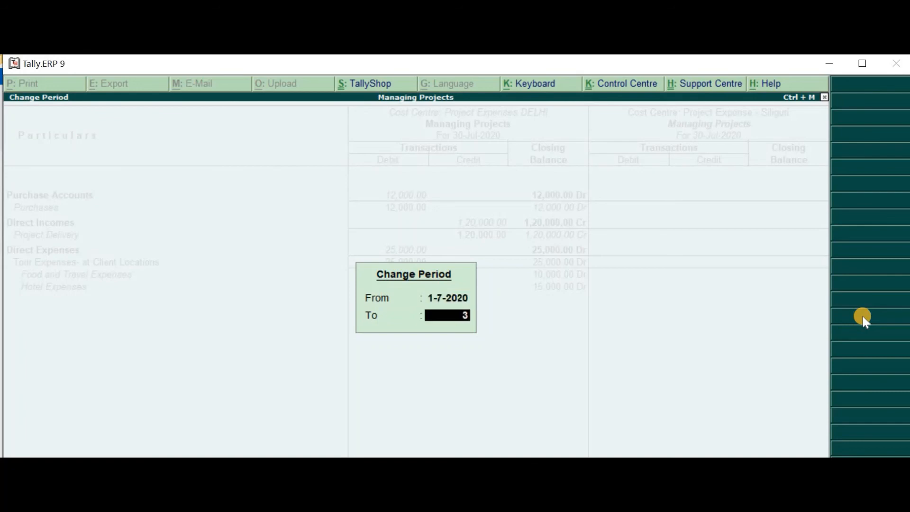
{"action": "type", "text": "0-7"}
{"action": "key", "text": "Return"}
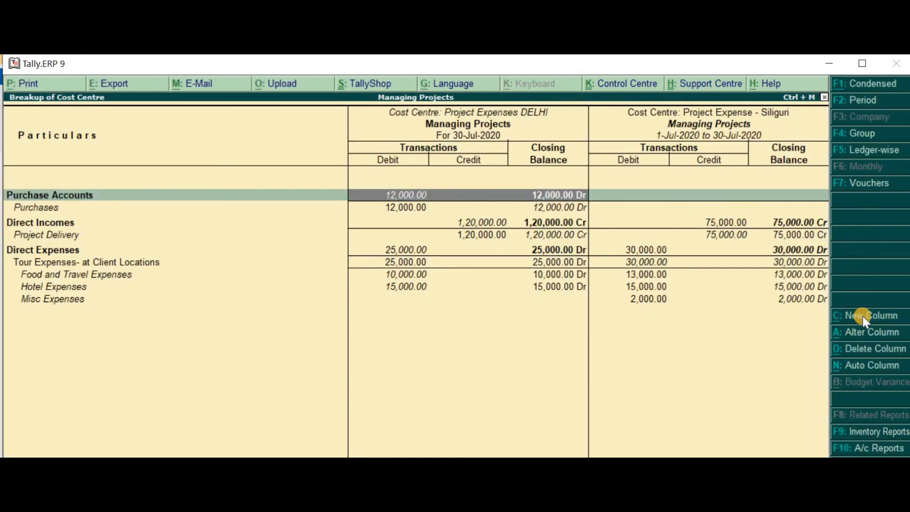
{"action": "key", "text": "Right"}
{"action": "key", "text": "Down"}
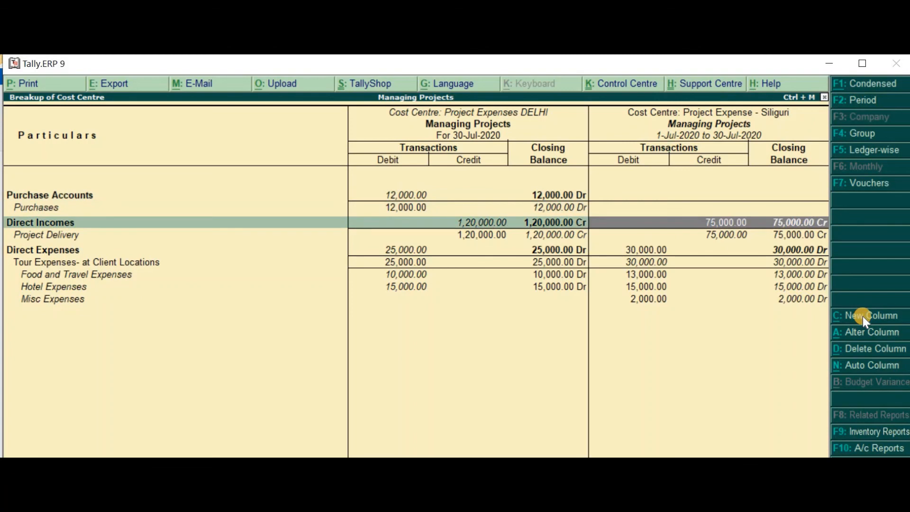
{"action": "key", "text": "Down"}
{"action": "key", "text": "Down"}
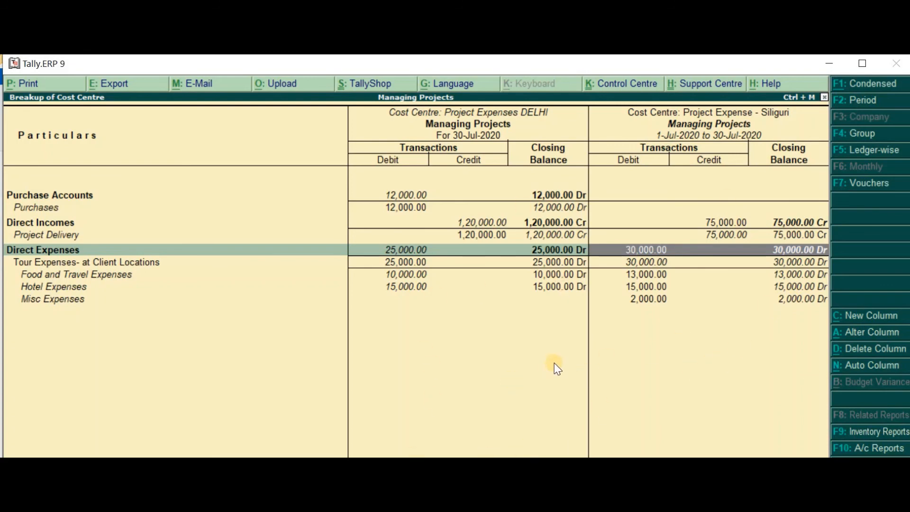
Configure the cost centre break-up report to show a total column, keeping the default scale factor
{"action": "key", "text": "F12"}
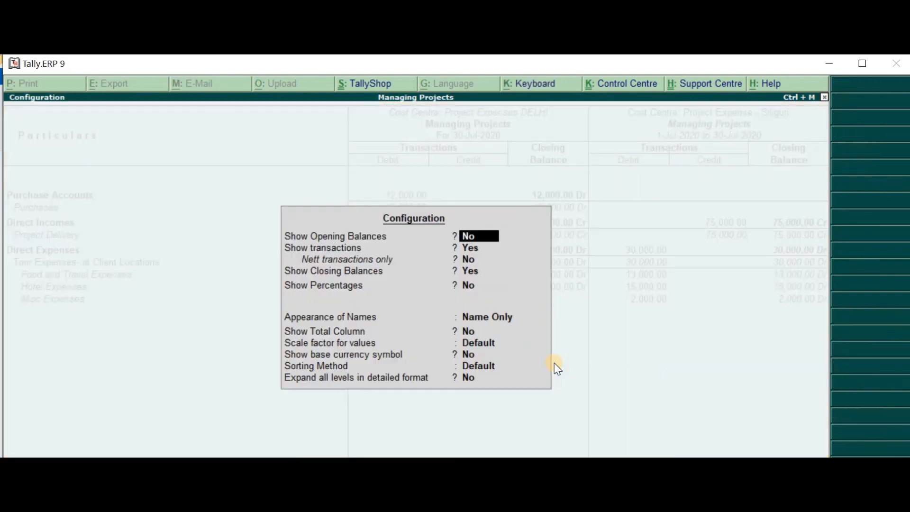
{"action": "key", "text": "Return"}
{"action": "key", "text": "Return"}
{"action": "key", "text": "Return"}
{"action": "key", "text": "Return"}
{"action": "key", "text": "Return"}
{"action": "key", "text": "Return"}
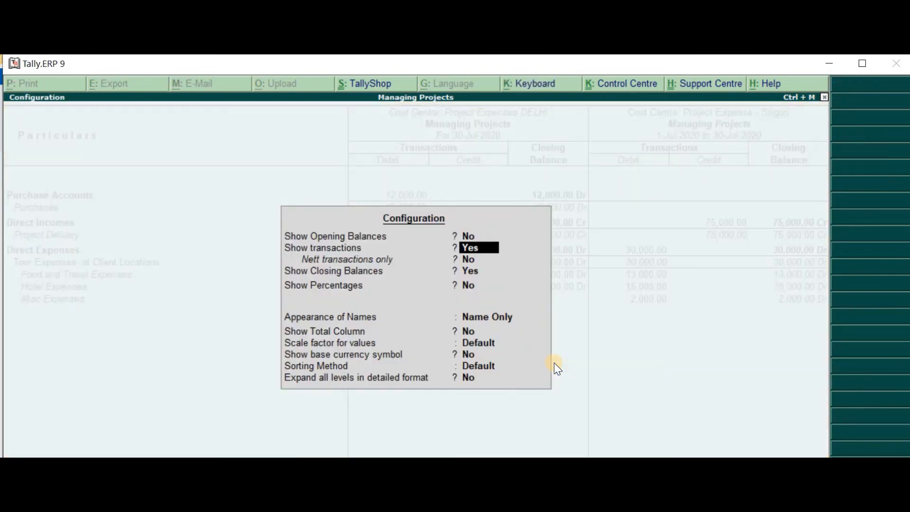
{"action": "type", "text": "y"}
{"action": "key", "text": "Return"}
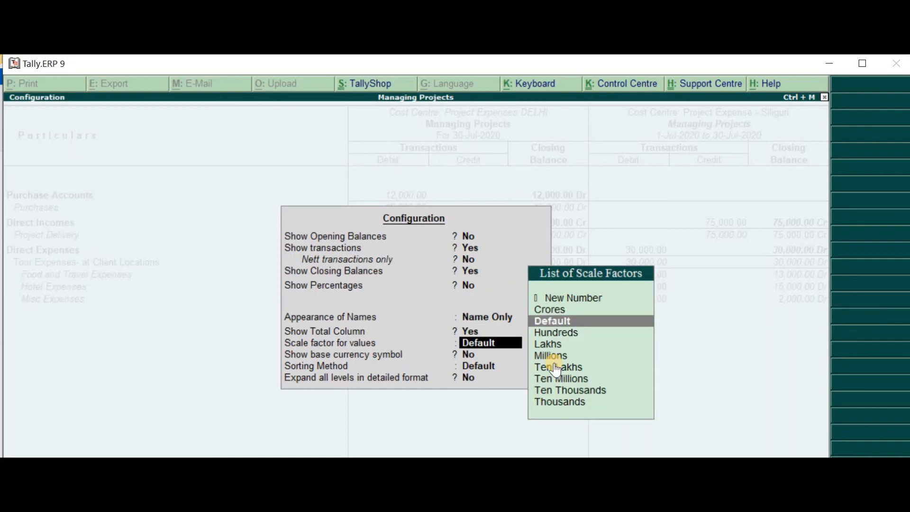
{"action": "key", "text": "ctrl+a"}
Examine Purchase Accounts, Direct Incomes and Direct Expenses across the Total, Delhi and Siliguri columns
{"action": "key", "text": "Right"}
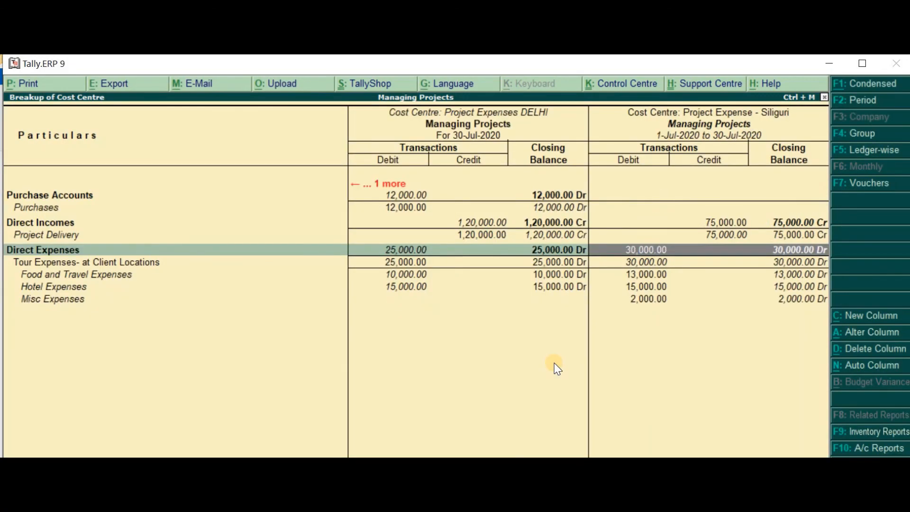
{"action": "key", "text": "Left"}
{"action": "key", "text": "Up"}
{"action": "key", "text": "Up"}
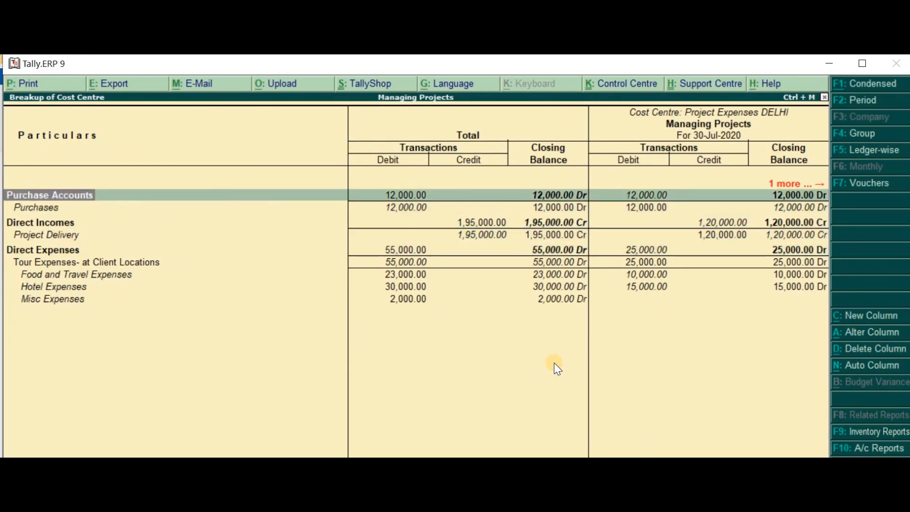
{"action": "key", "text": "Down"}
{"action": "key", "text": "Down"}
{"action": "key", "text": "Down"}
{"action": "key", "text": "Down"}
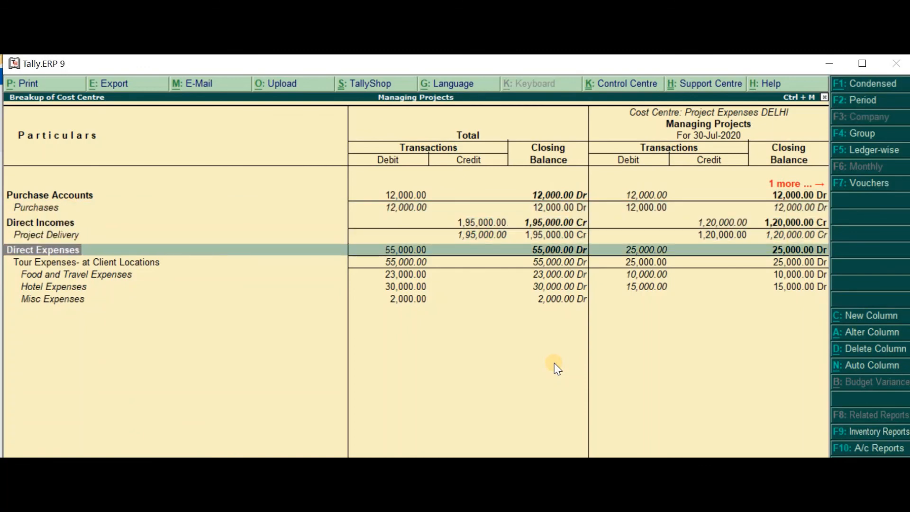
{"action": "key", "text": "Left"}
{"action": "key", "text": "Up"}
{"action": "key", "text": "Up"}
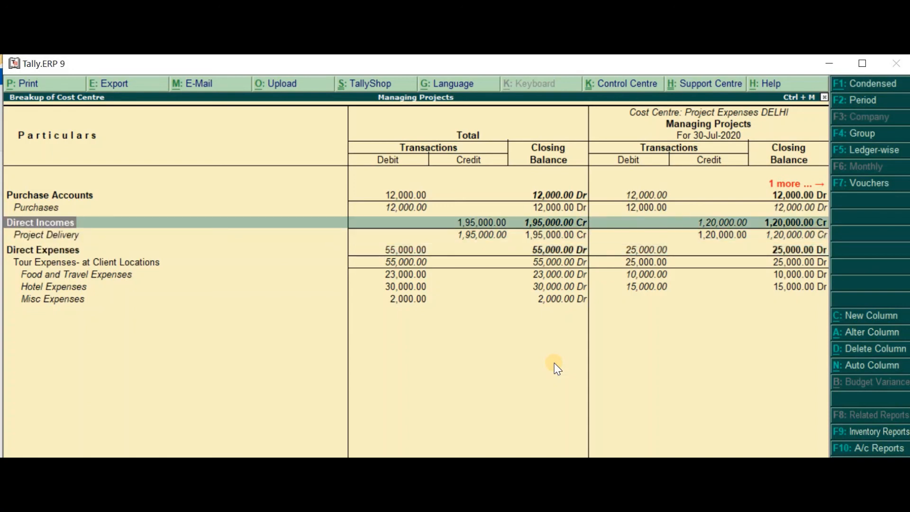
{"action": "key", "text": "Right"}
{"action": "key", "text": "Left"}
{"action": "key", "text": "Left"}
Leave the cost centre reports for the Display Menu, and check the project task list in the sticky note
{"action": "key", "text": "Escape"}
{"action": "key", "text": "Escape"}
{"action": "key", "text": "Escape"}
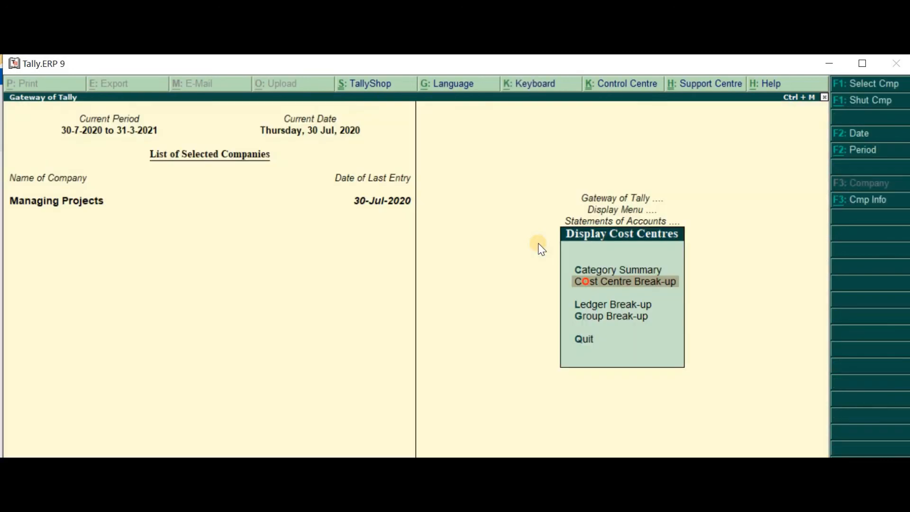
{"action": "key", "text": "Escape"}
{"action": "key", "text": "alt+Tab"}
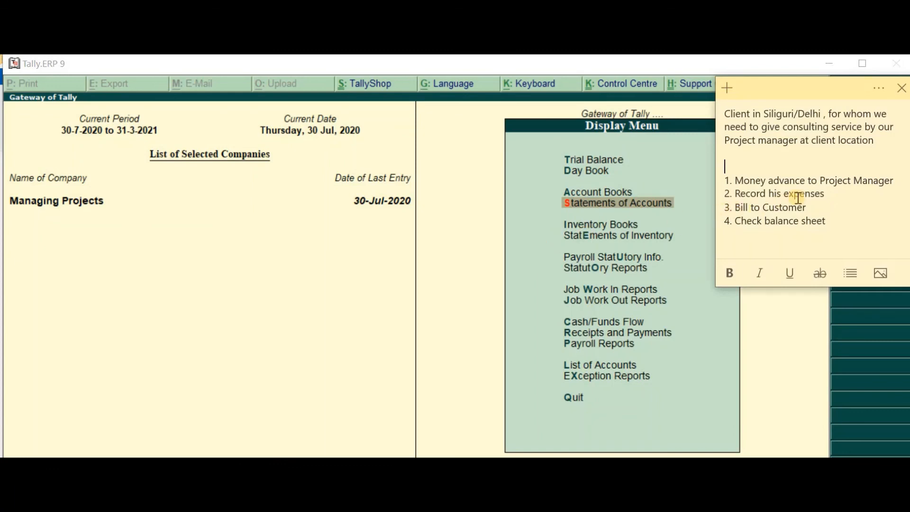
{"action": "left_click", "coordinate": [372, 281]}
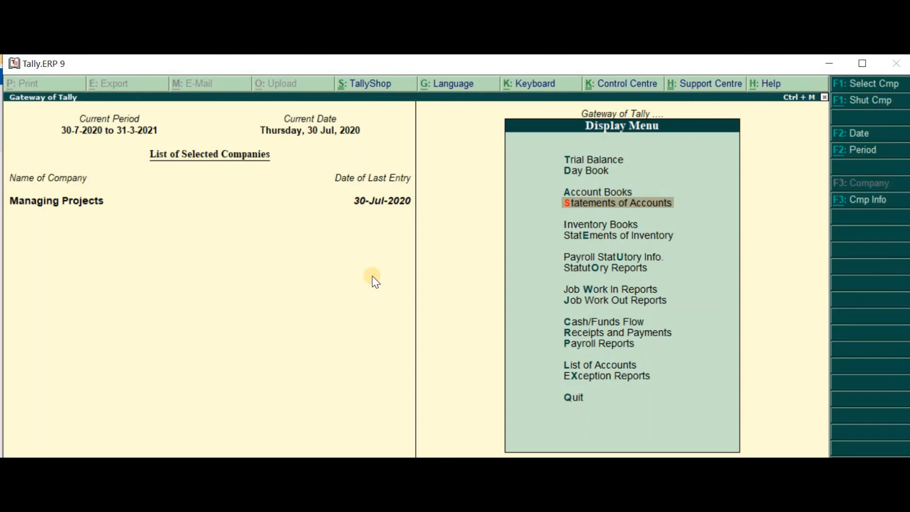